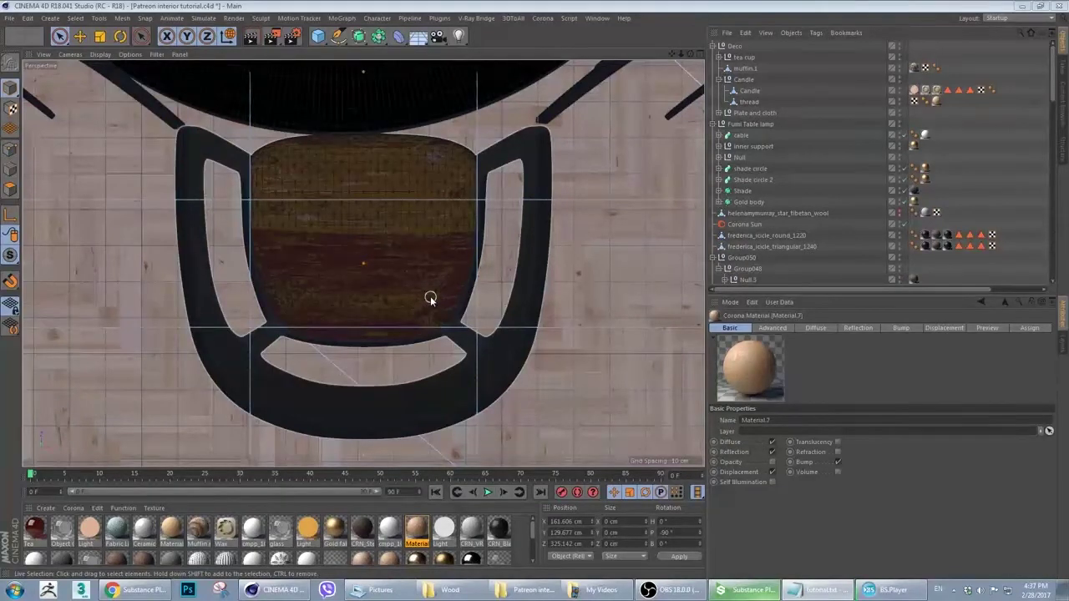
# Switch to Chrome and look over the Substance Player download page and the search results for it
pyautogui.click(143, 591)
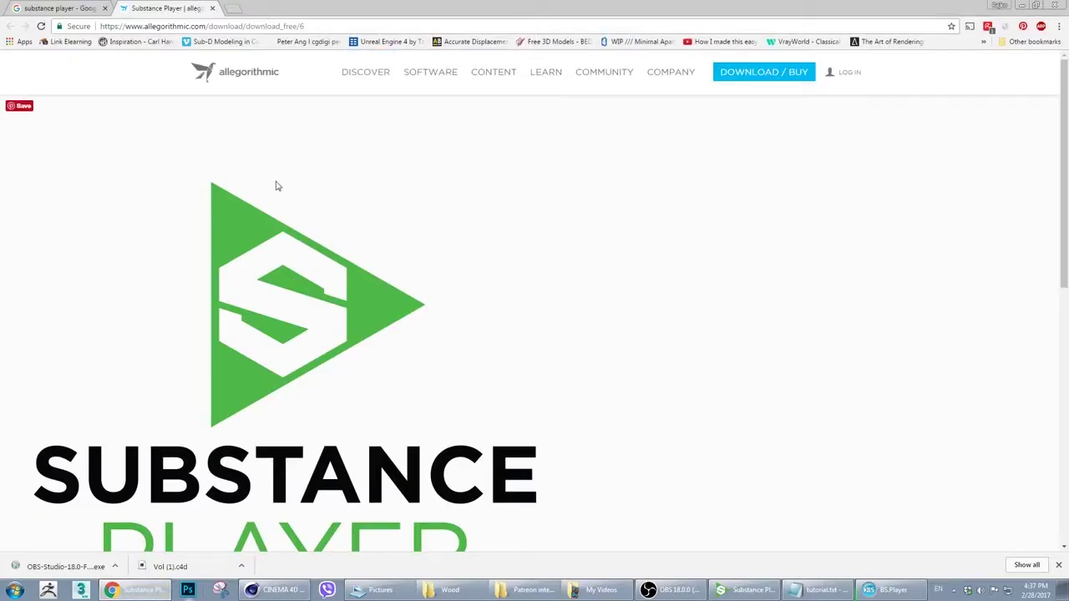
pyautogui.scroll(-3, 310, 208)
pyautogui.scroll(3, 144, 90)
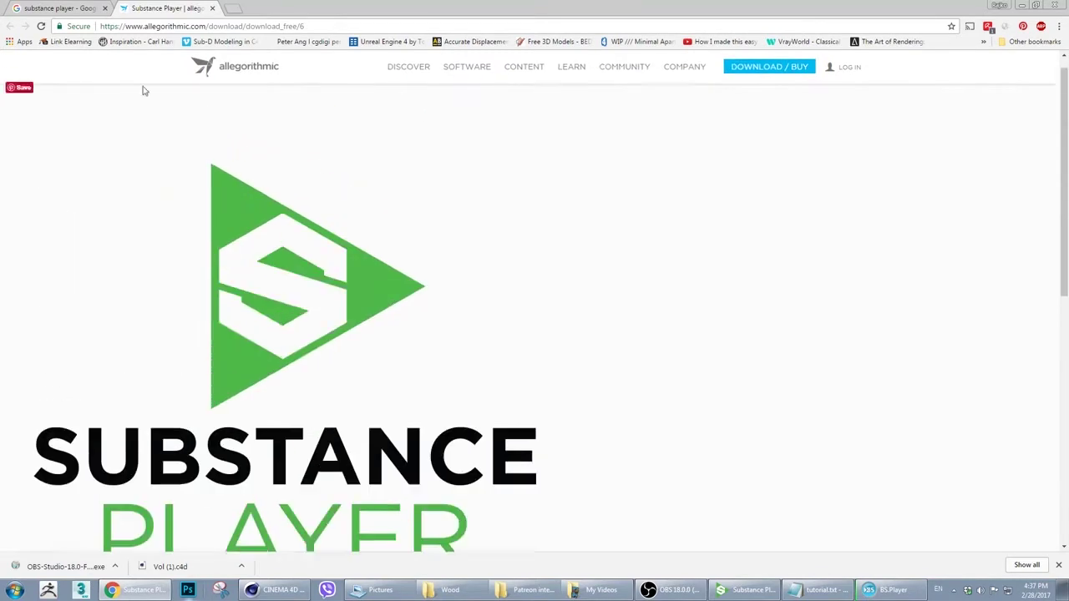
pyautogui.click(83, 8)
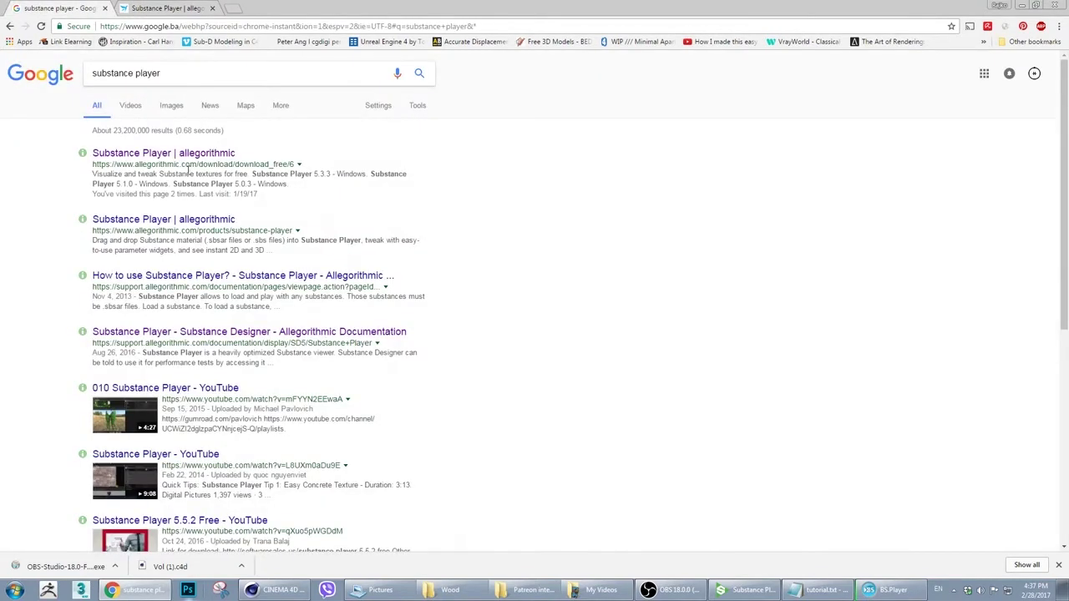
pyautogui.click(179, 9)
pyautogui.scroll(-3, 355, 264)
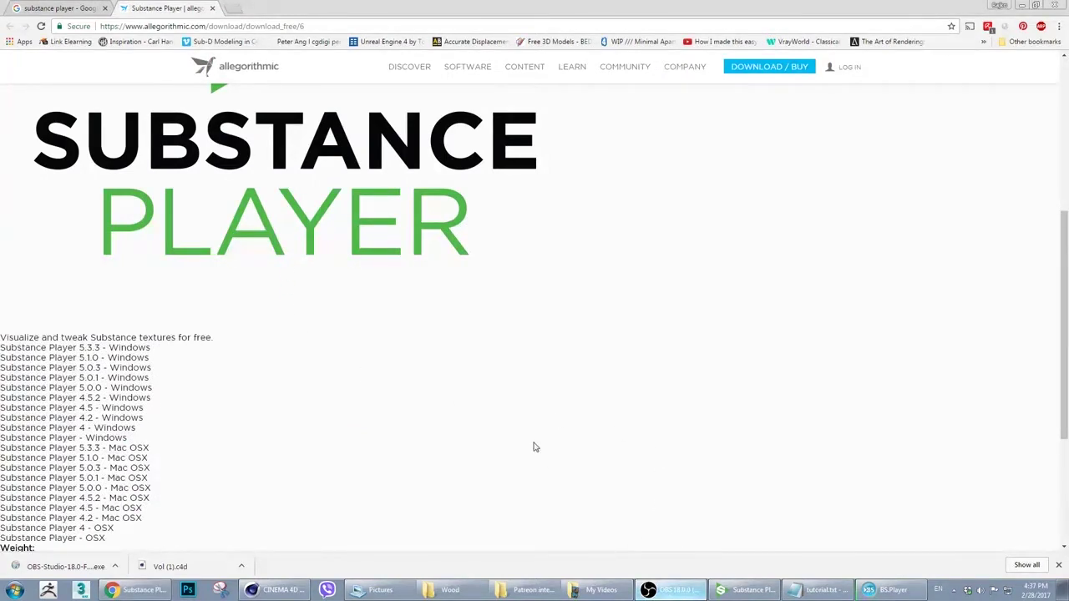
# Switch back to Cinema 4D and inspect the wood material Material.7 in its editor
pyautogui.click(279, 590)
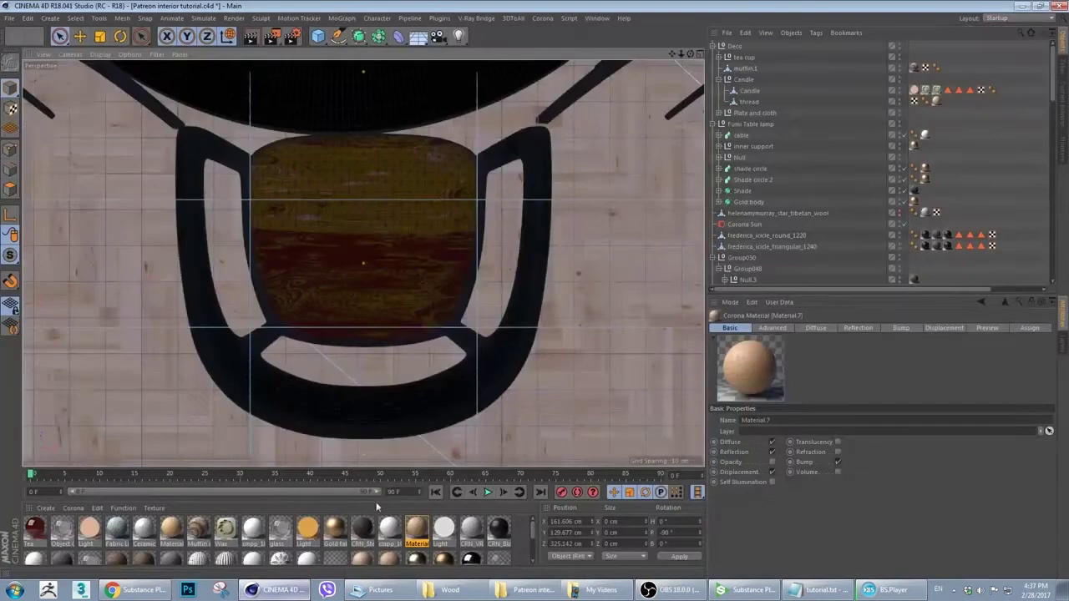
pyautogui.doubleClick(416, 528)
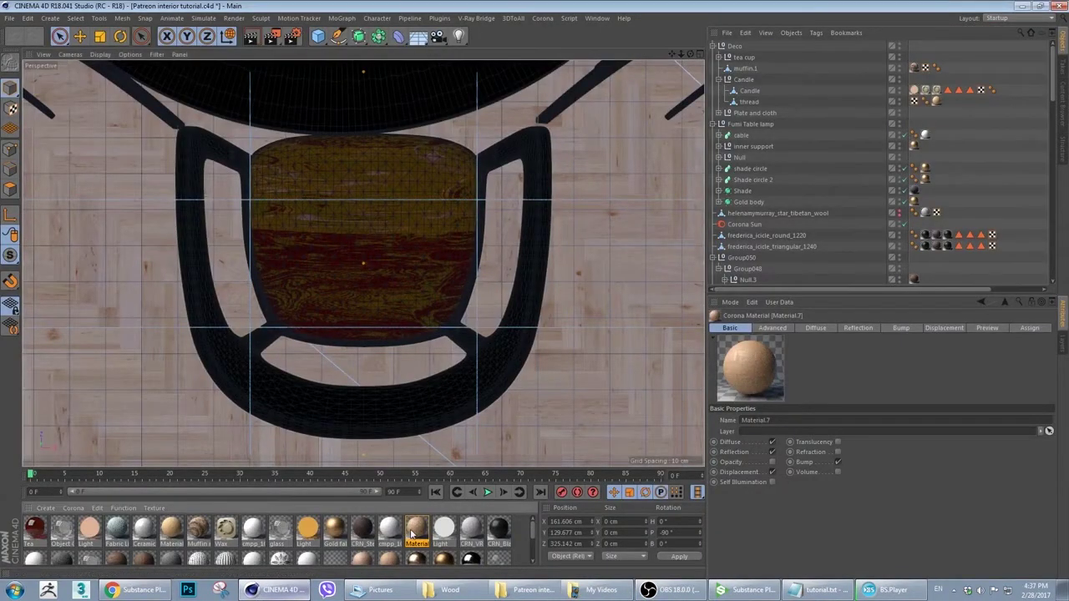
pyautogui.click(521, 77)
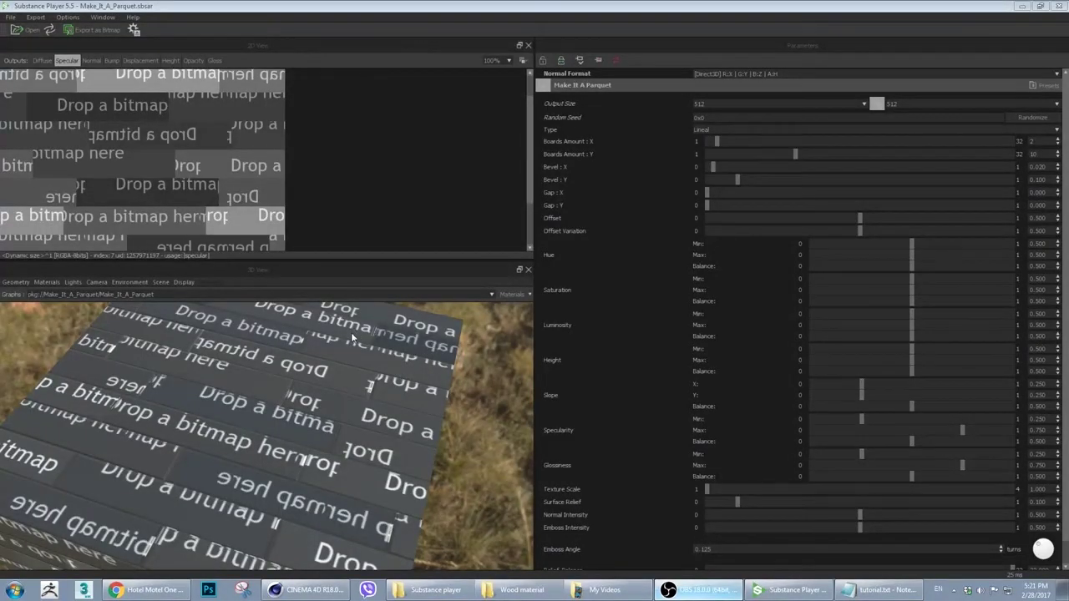
# Compare the Diffuse, Specular, Normal, Bump and Displacement outputs of the Make It A Parquet substance in the 2D view
pyautogui.moveTo(302, 362); pyautogui.dragTo(348, 341)
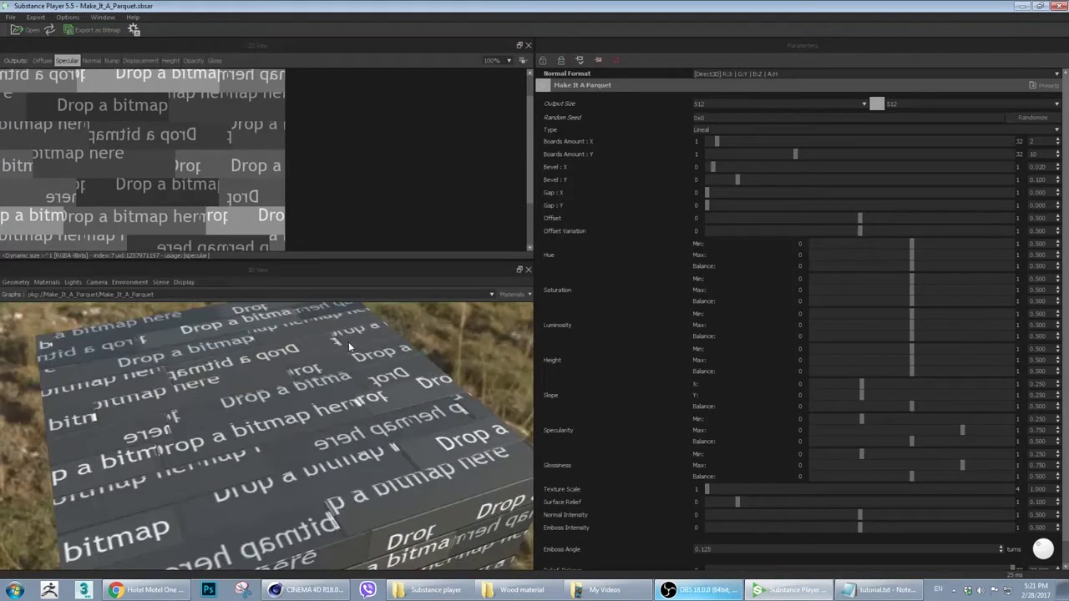
pyautogui.click(42, 61)
pyautogui.click(67, 61)
pyautogui.click(111, 61)
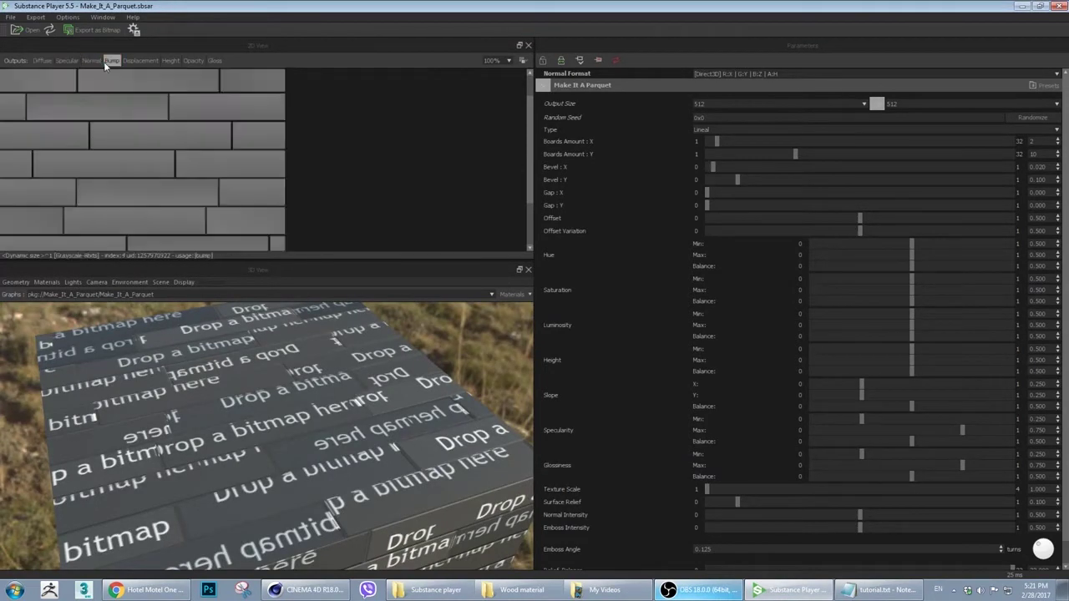
pyautogui.click(42, 61)
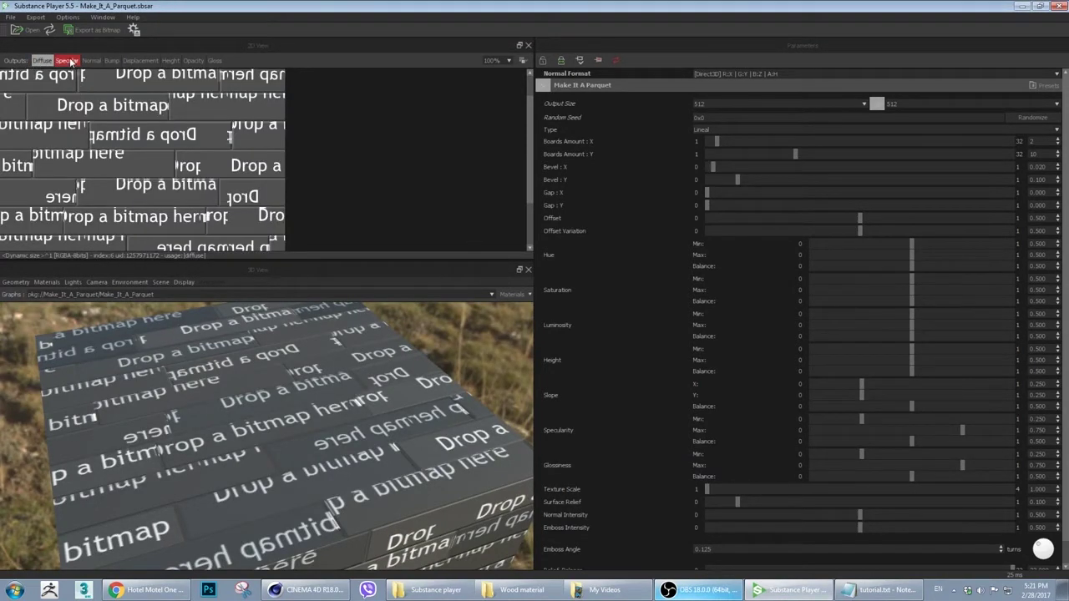
pyautogui.click(71, 61)
pyautogui.click(90, 61)
pyautogui.click(140, 61)
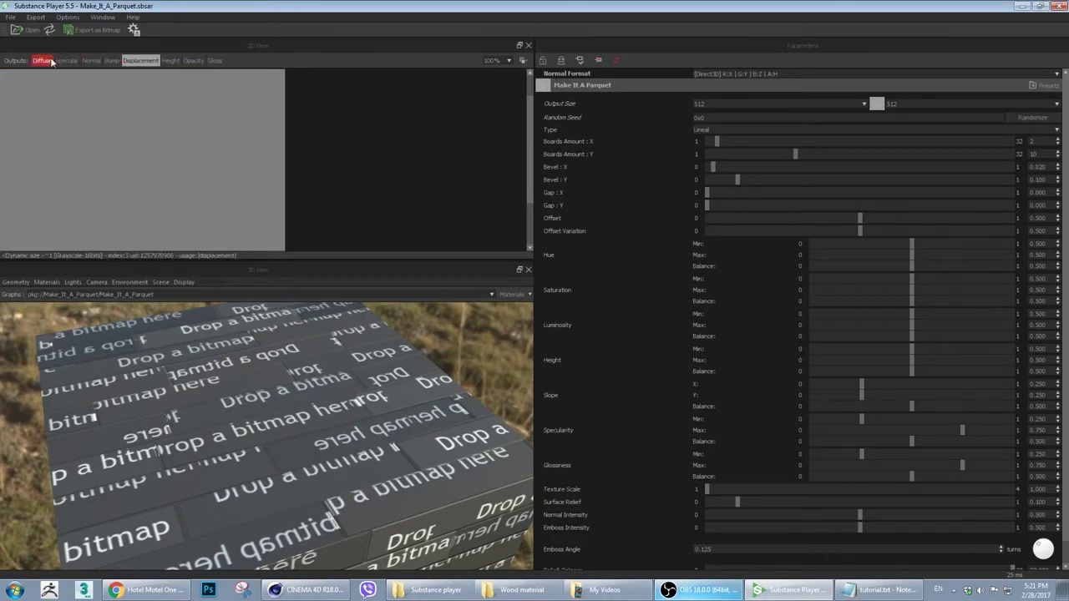
# Review all the parquet's output maps in order from Diffuse through Gloss, then return to the Diffuse map
pyautogui.click(43, 61)
pyautogui.click(68, 61)
pyautogui.click(90, 61)
pyautogui.click(114, 62)
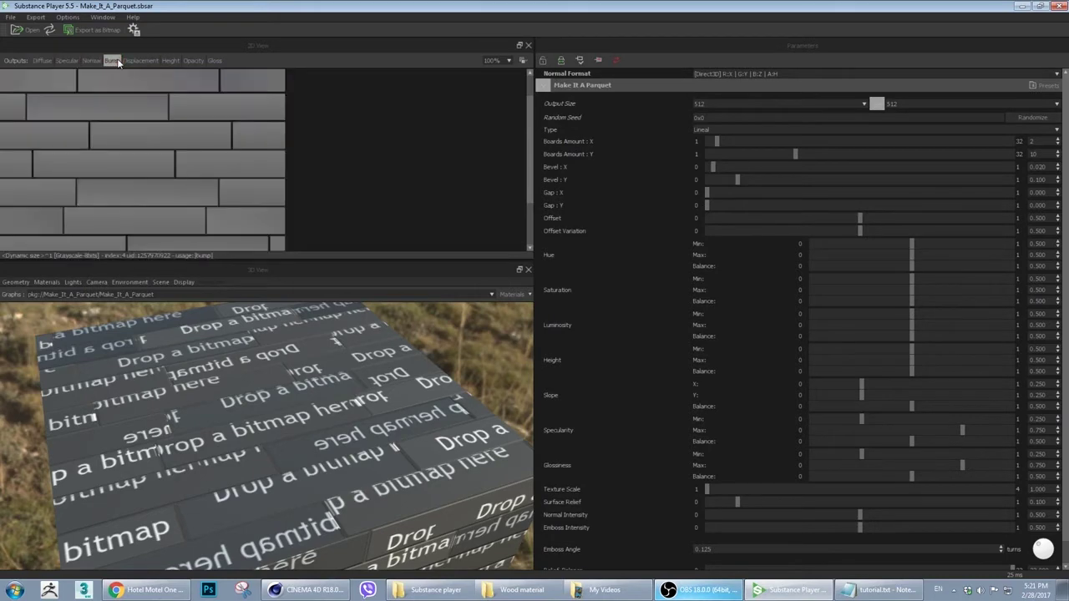
pyautogui.click(138, 61)
pyautogui.click(170, 61)
pyautogui.click(193, 61)
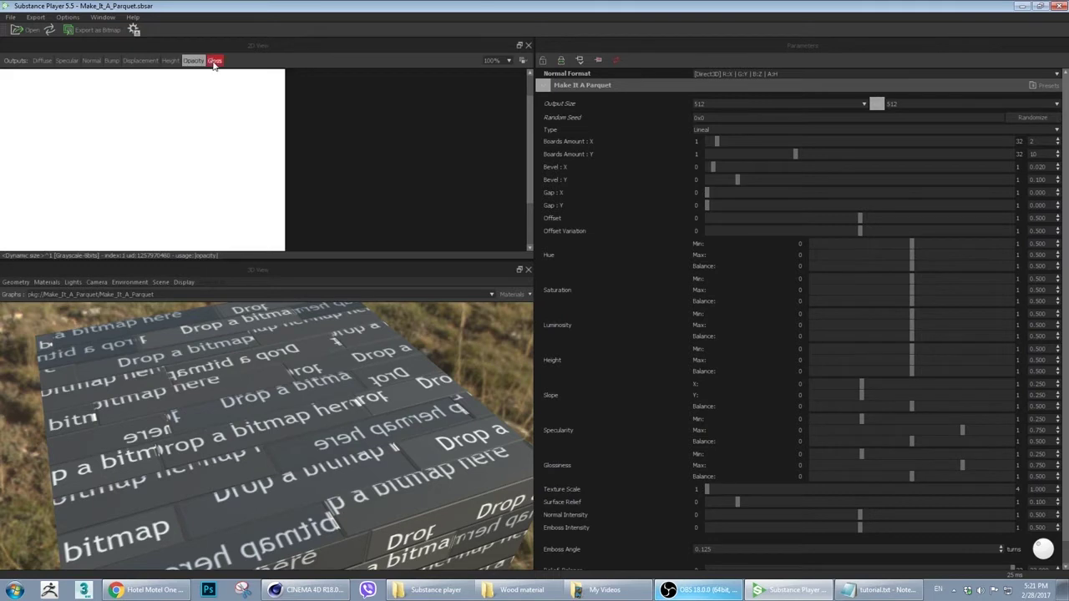
pyautogui.click(215, 61)
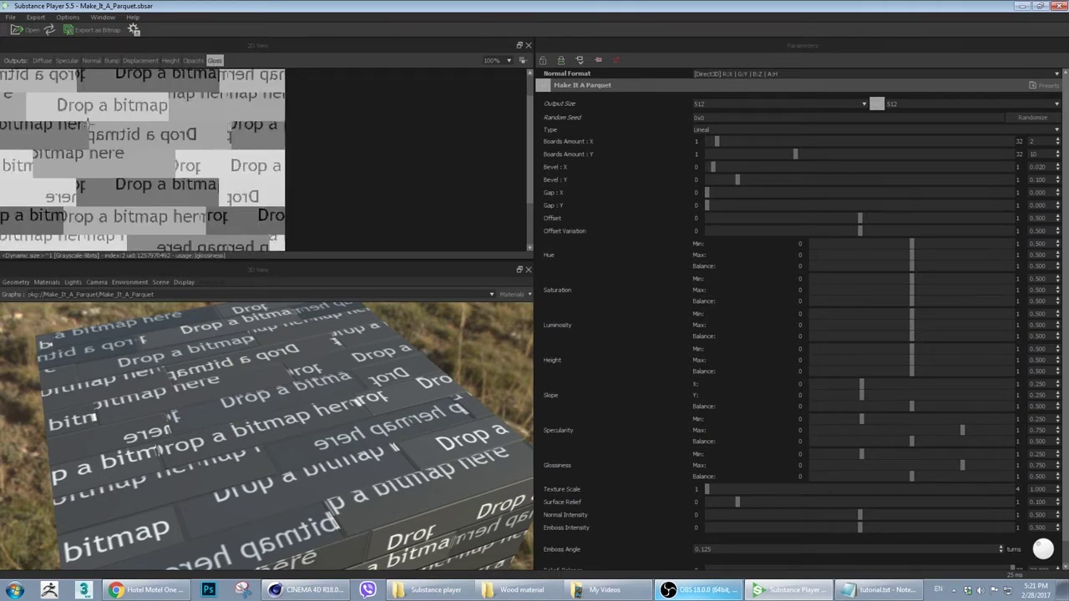
pyautogui.click(40, 61)
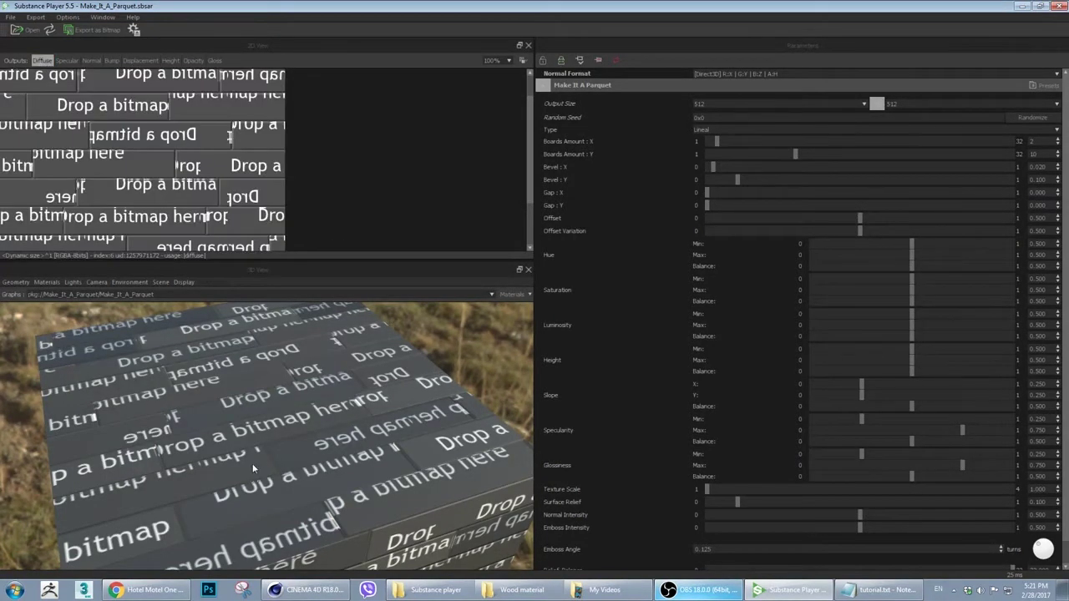
# Load Wood sample.png from the Wood material folder as the bitmap for the parquet substance
pyautogui.moveTo(252, 463); pyautogui.dragTo(329, 410)
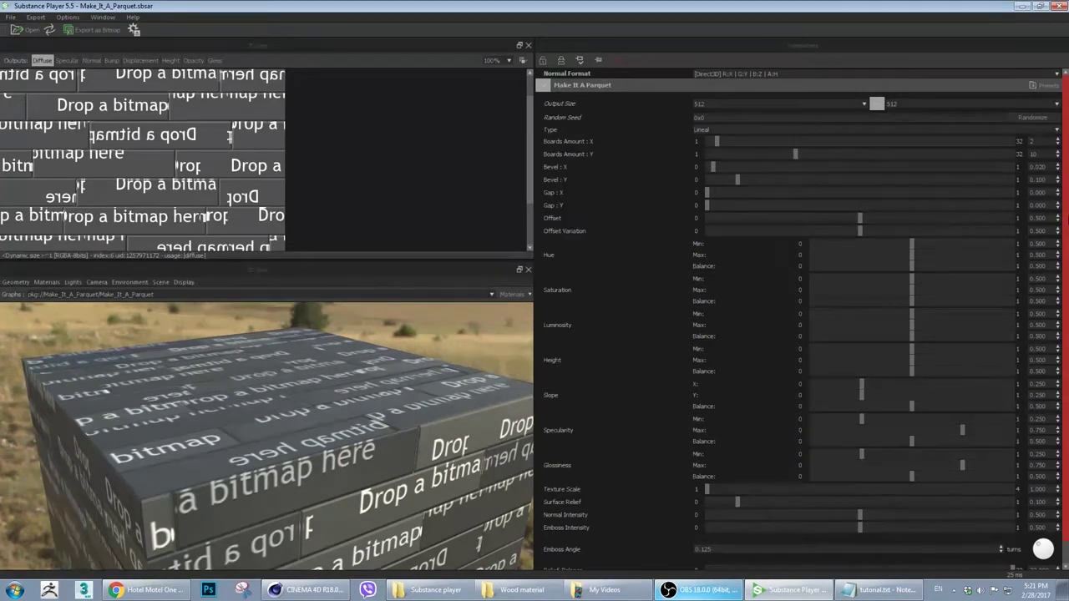
pyautogui.moveTo(334, 397)
pyautogui.mouseDown()
pyautogui.moveTo(310, 437)
pyautogui.moveTo(335, 415)
pyautogui.mouseUp()
pyautogui.moveTo(335, 415); pyautogui.dragTo(338, 457, button='middle')
pyautogui.moveTo(338, 457); pyautogui.dragTo(325, 432)
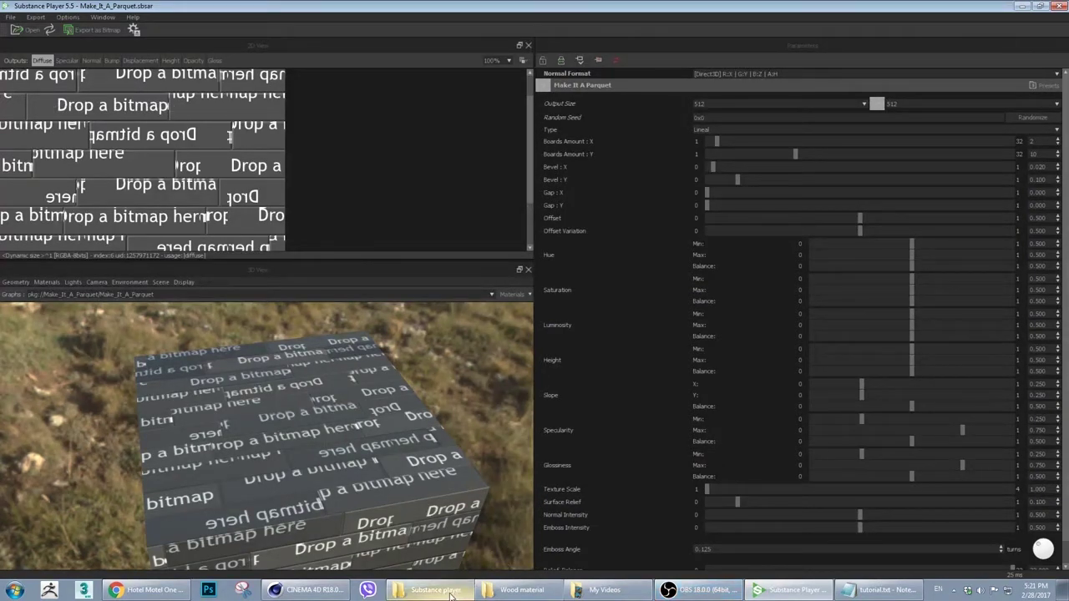
pyautogui.click(511, 593)
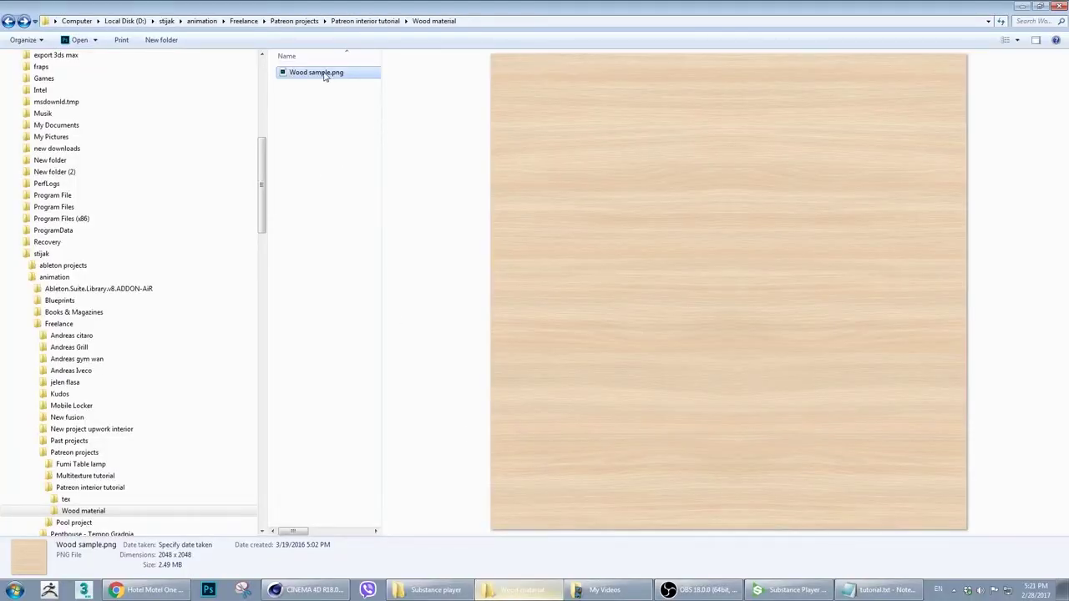
pyautogui.click(767, 593)
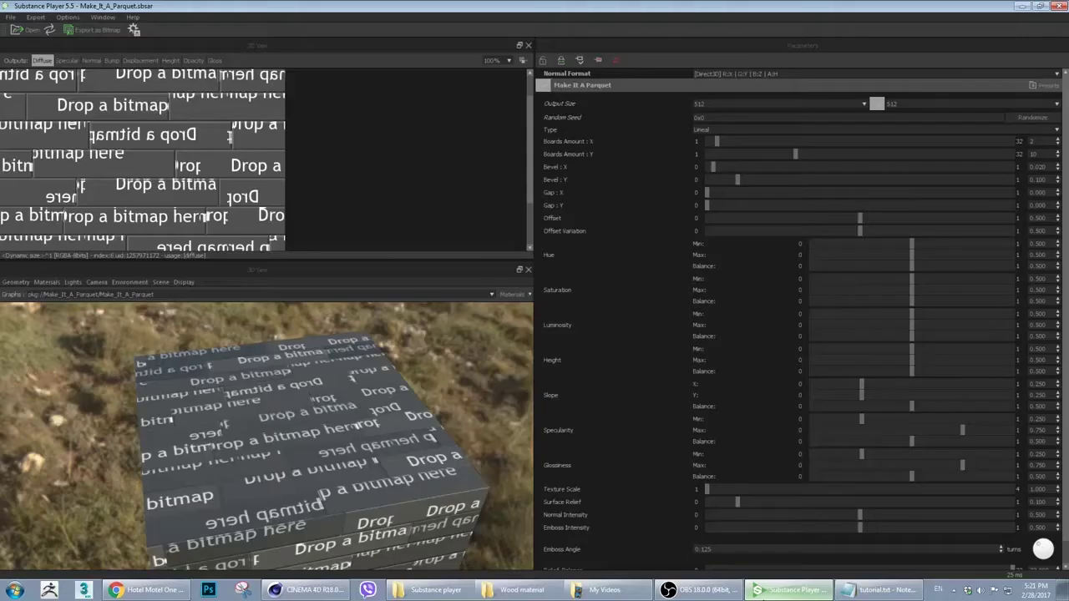
pyautogui.moveTo(199, 170); pyautogui.dragTo(198, 169)
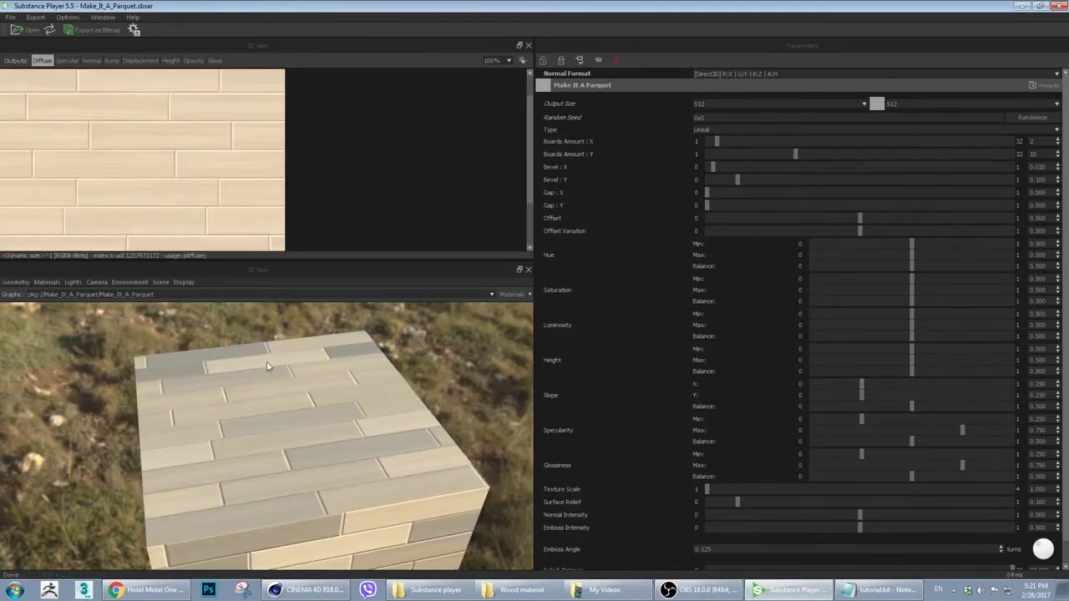
# Examine the wood boards, bevelled joints and texture sharpness on the 3D preview cube from near and far
pyautogui.moveTo(284, 428); pyautogui.dragTo(277, 465)
pyautogui.scroll(3, 281, 465)
pyautogui.scroll(4, 284, 466)
pyautogui.scroll(-7, 290, 461)
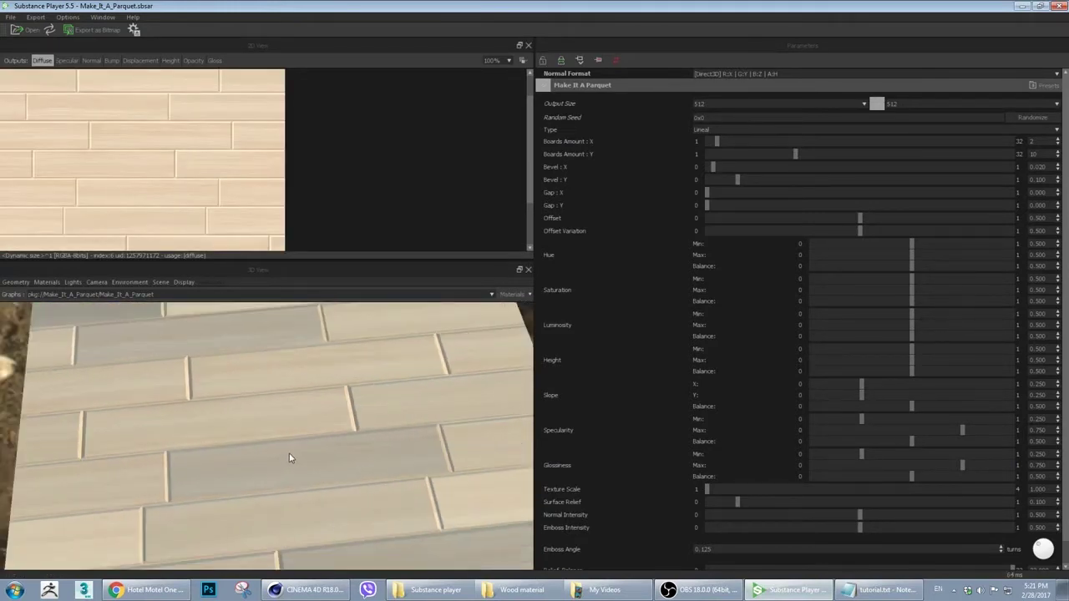
pyautogui.moveTo(286, 462)
pyautogui.mouseDown()
pyautogui.moveTo(337, 424)
pyautogui.moveTo(359, 390)
pyautogui.moveTo(389, 382)
pyautogui.moveTo(351, 410)
pyautogui.moveTo(315, 410)
pyautogui.moveTo(306, 473)
pyautogui.moveTo(293, 451)
pyautogui.mouseUp()
pyautogui.scroll(5, 293, 451)
pyautogui.scroll(3, 294, 455)
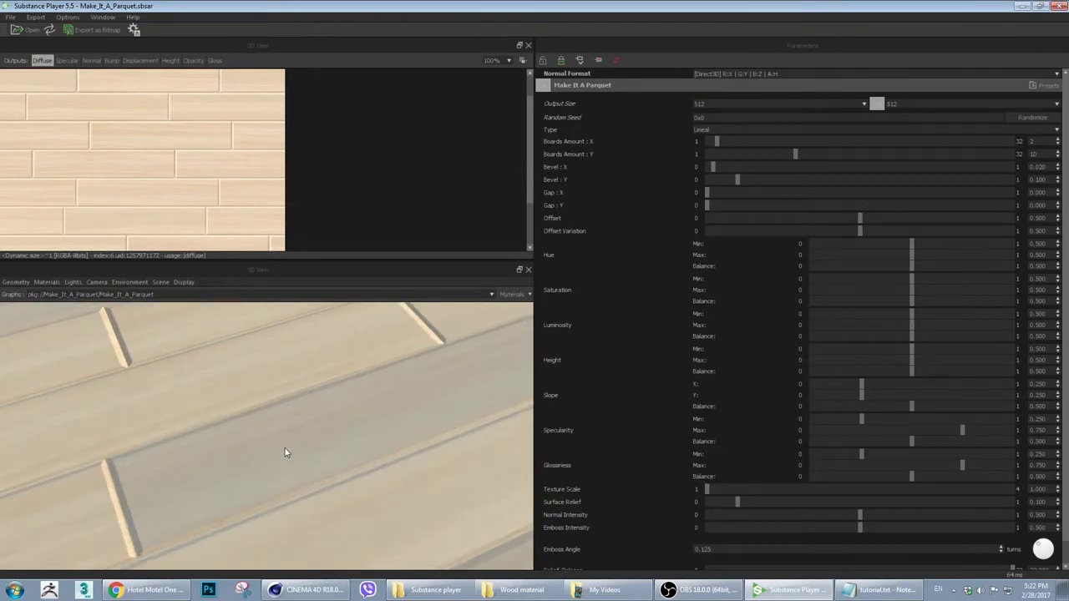
pyautogui.scroll(-5, 284, 458)
pyautogui.scroll(-3, 292, 451)
pyautogui.moveTo(296, 446); pyautogui.dragTo(339, 436)
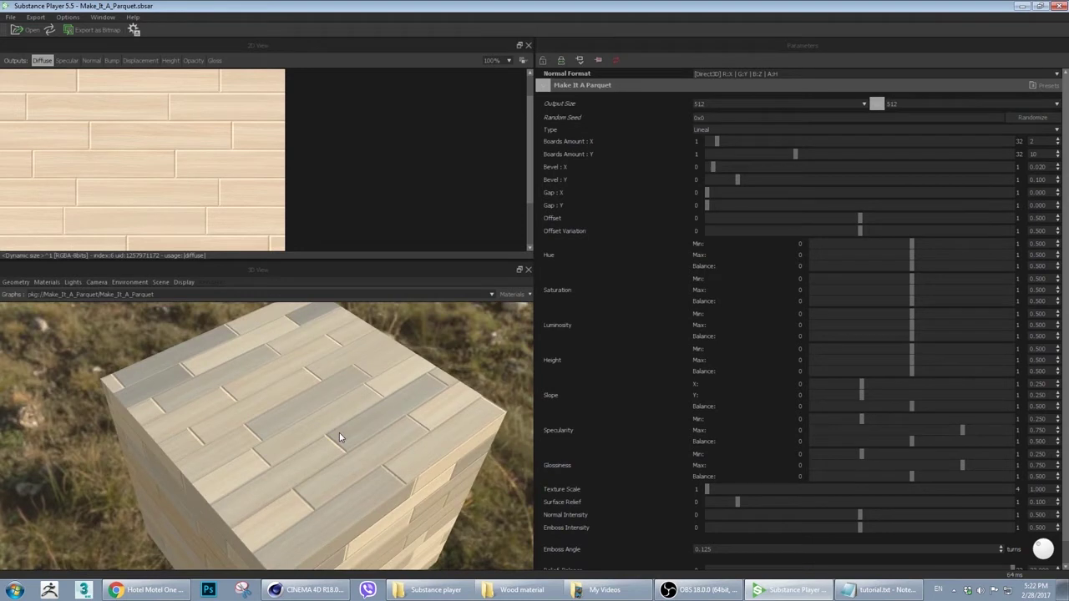
pyautogui.scroll(3, 339, 433)
pyautogui.scroll(4, 242, 465)
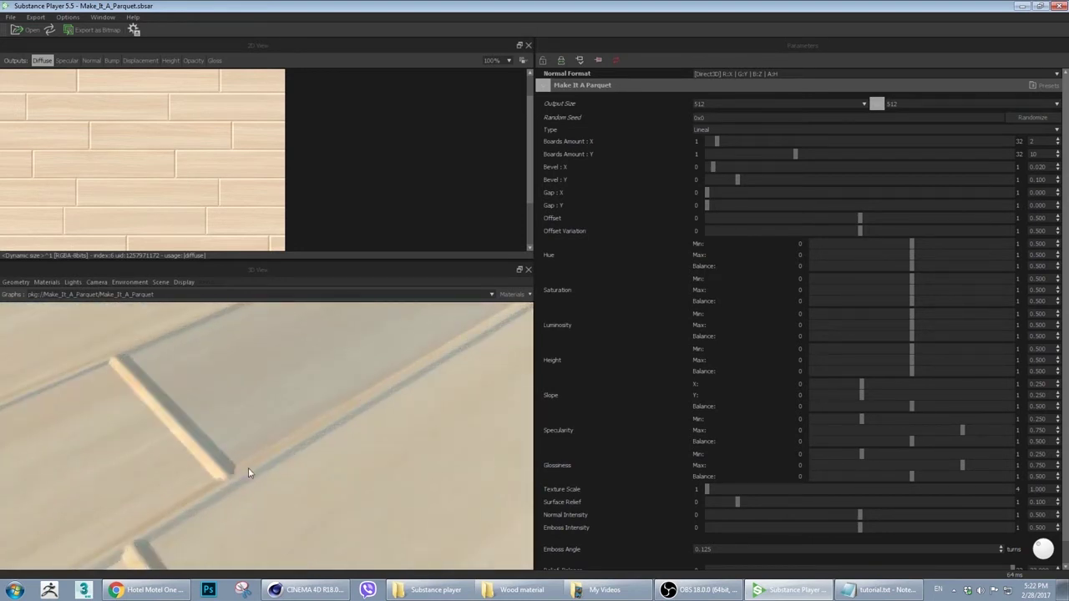
pyautogui.scroll(-5, 242, 465)
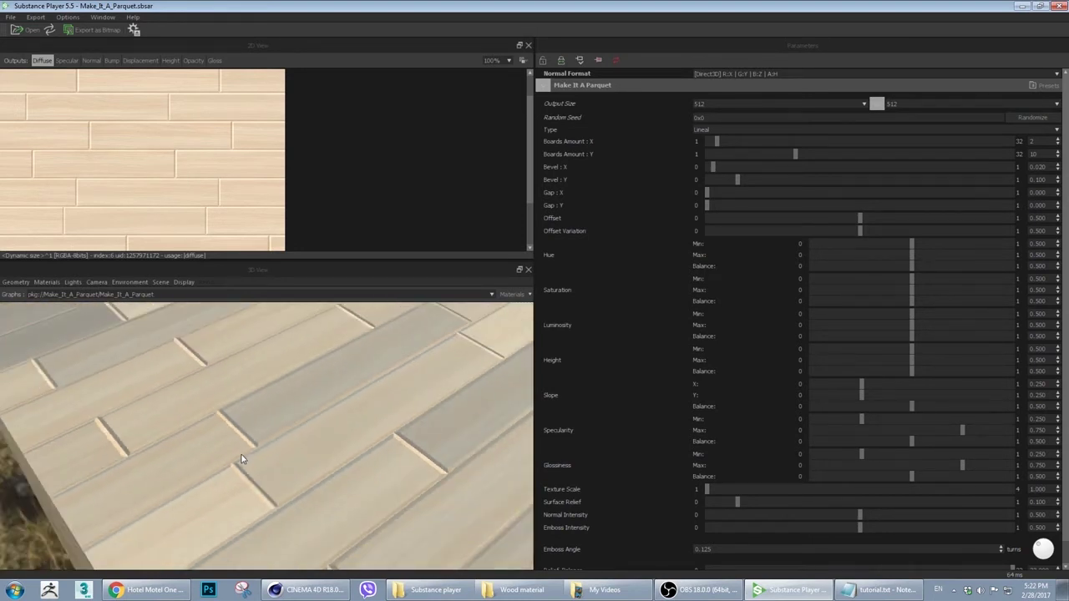
pyautogui.scroll(-4, 242, 460)
pyautogui.moveTo(263, 449); pyautogui.dragTo(326, 472)
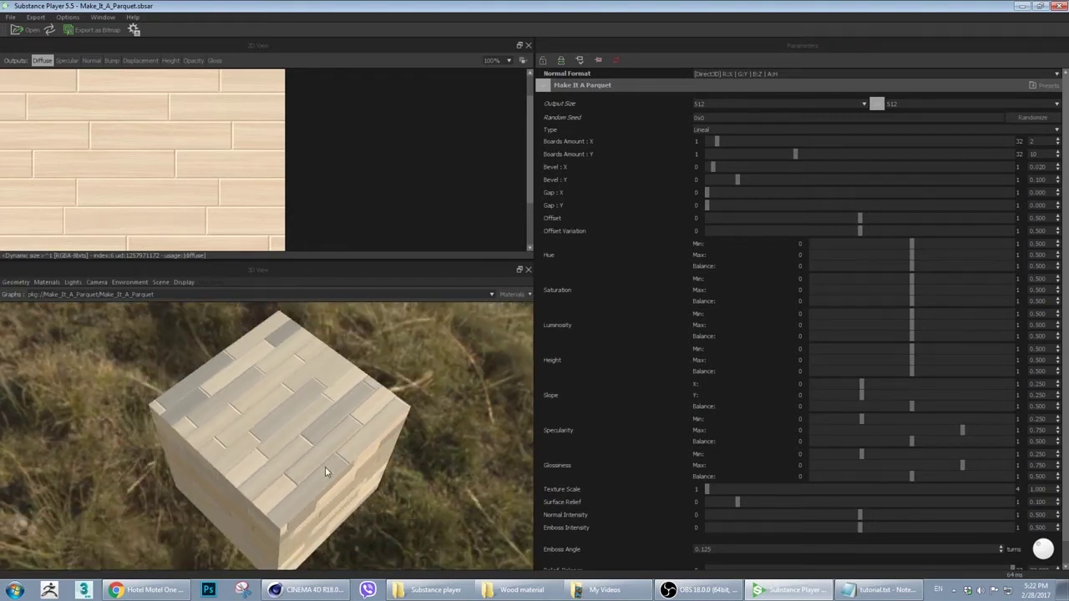
# Set the parquet's output size to 2048
pyautogui.click(700, 589)
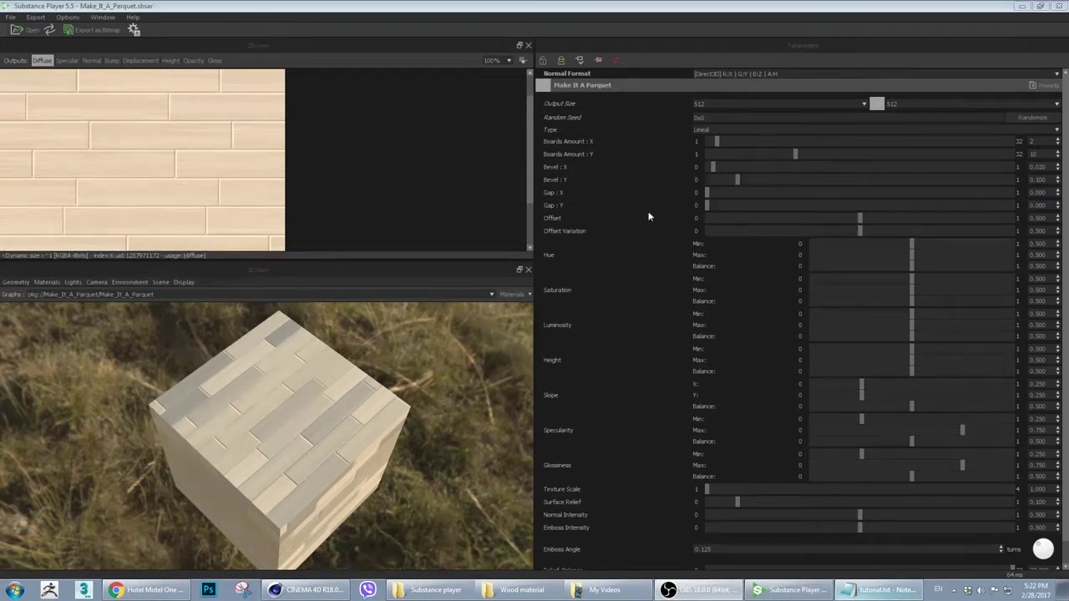
pyautogui.click(350, 413)
pyautogui.scroll(5, 353, 408)
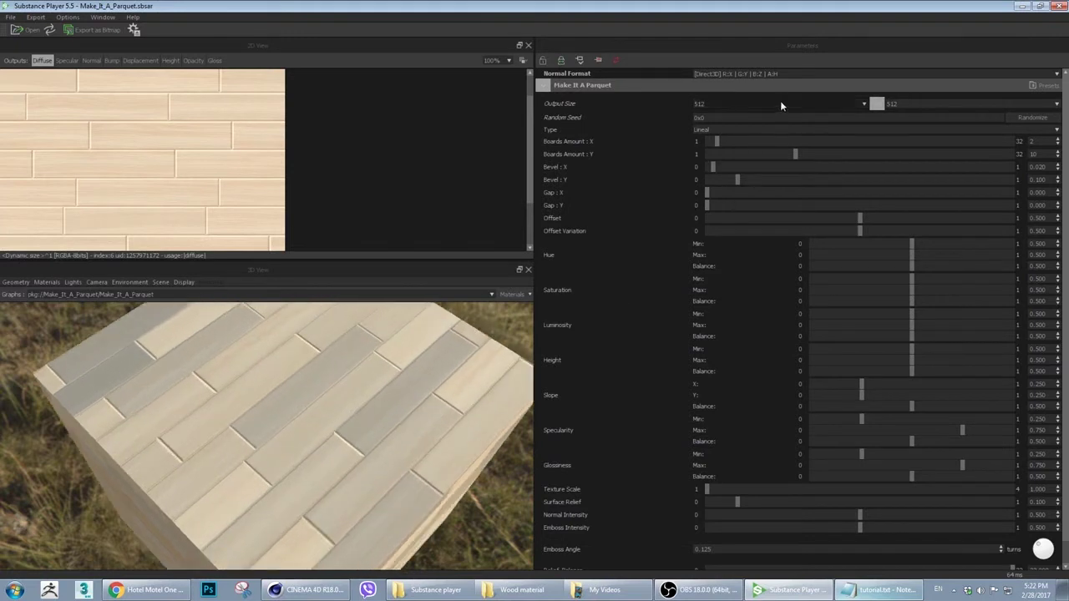
pyautogui.click(732, 107)
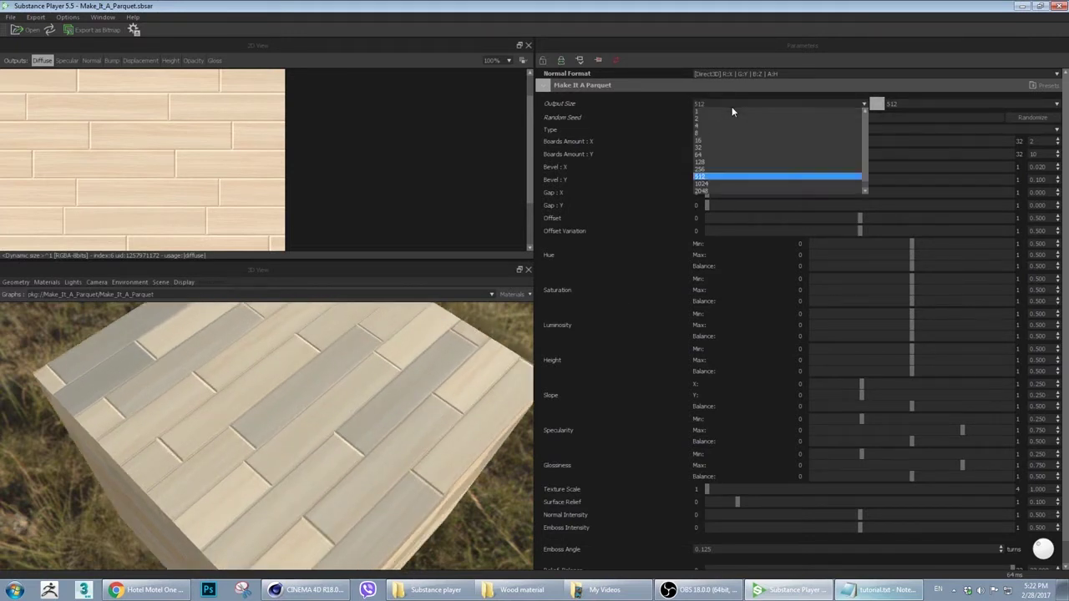
pyautogui.click(712, 192)
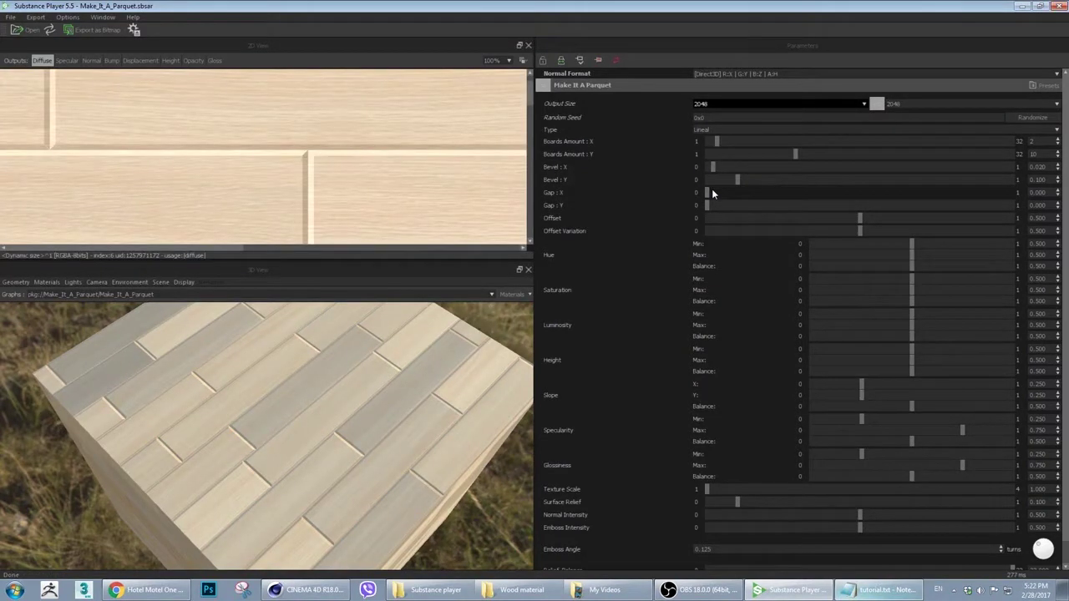
# Examine the sharper board joints up close in the 3D preview and set the 2D view's zoom to 50%
pyautogui.moveTo(316, 362); pyautogui.dragTo(223, 447, button='right')
pyautogui.moveTo(232, 447); pyautogui.dragTo(309, 398)
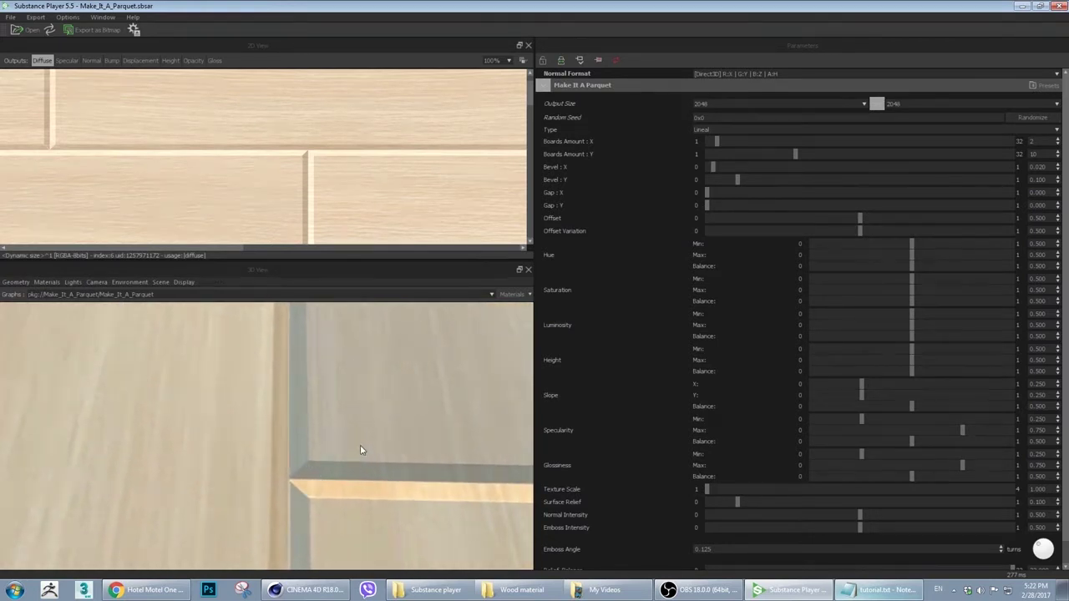
pyautogui.scroll(-3, 360, 449)
pyautogui.scroll(2, 386, 458)
pyautogui.scroll(-4, 386, 458)
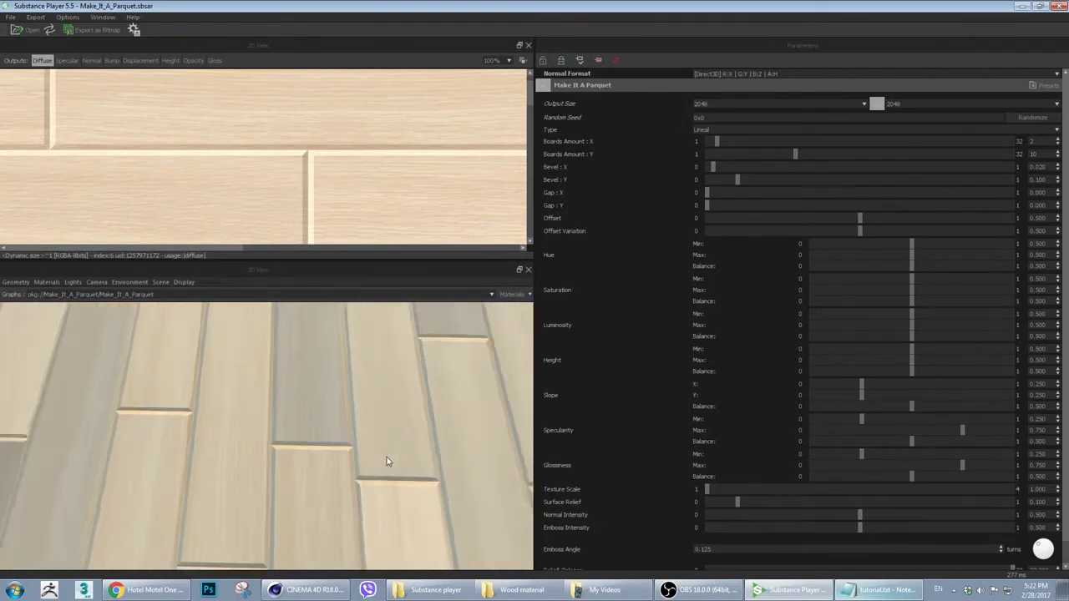
pyautogui.moveTo(386, 459); pyautogui.dragTo(355, 440)
pyautogui.click(508, 61)
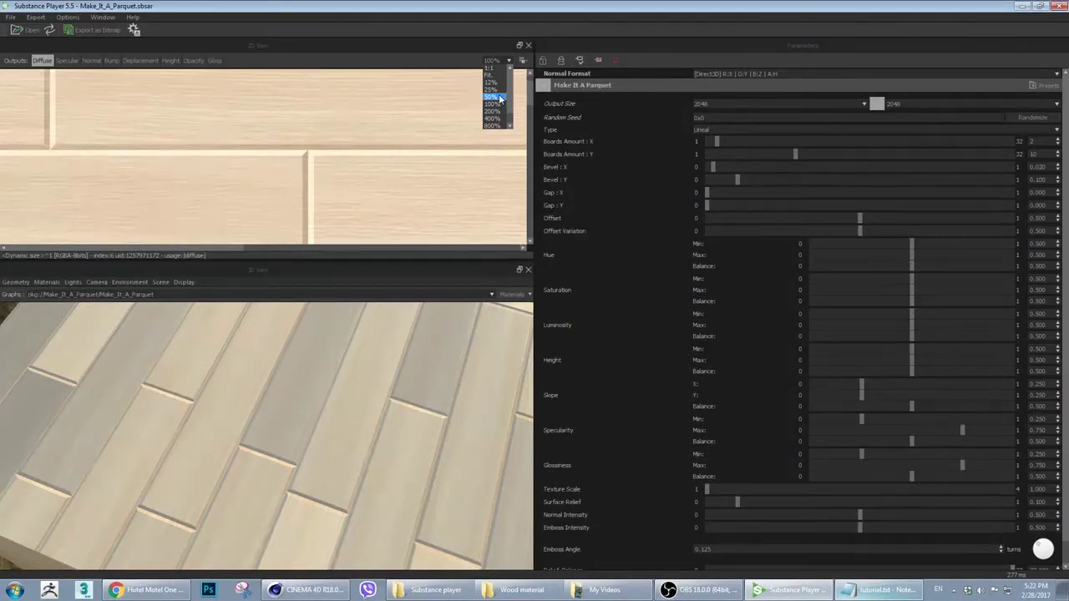
pyautogui.click(492, 97)
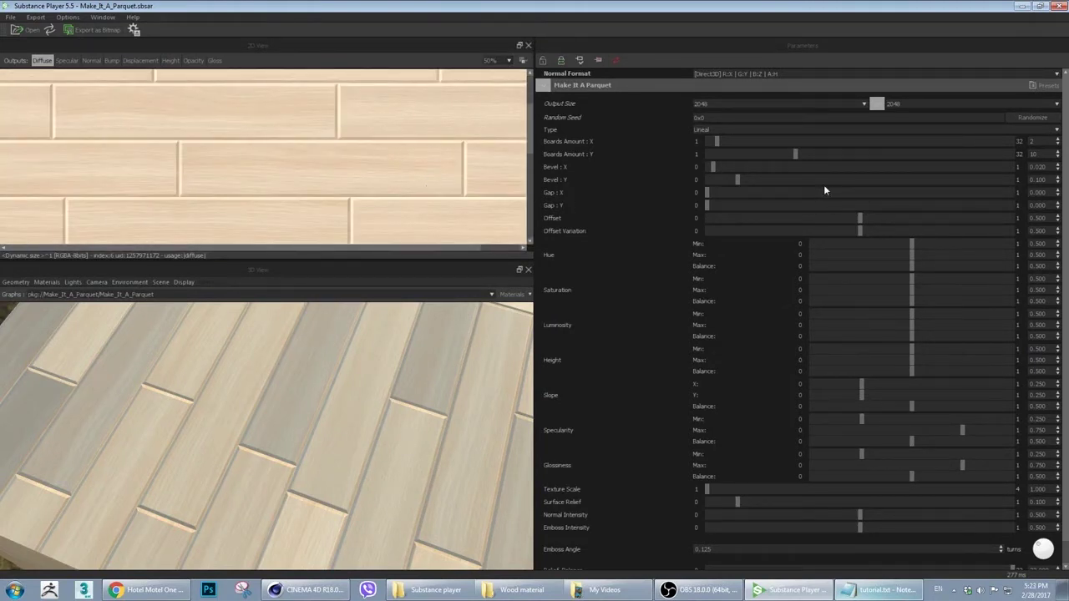
# Change the parquet's board layout type to Herringbone
pyautogui.click(740, 131)
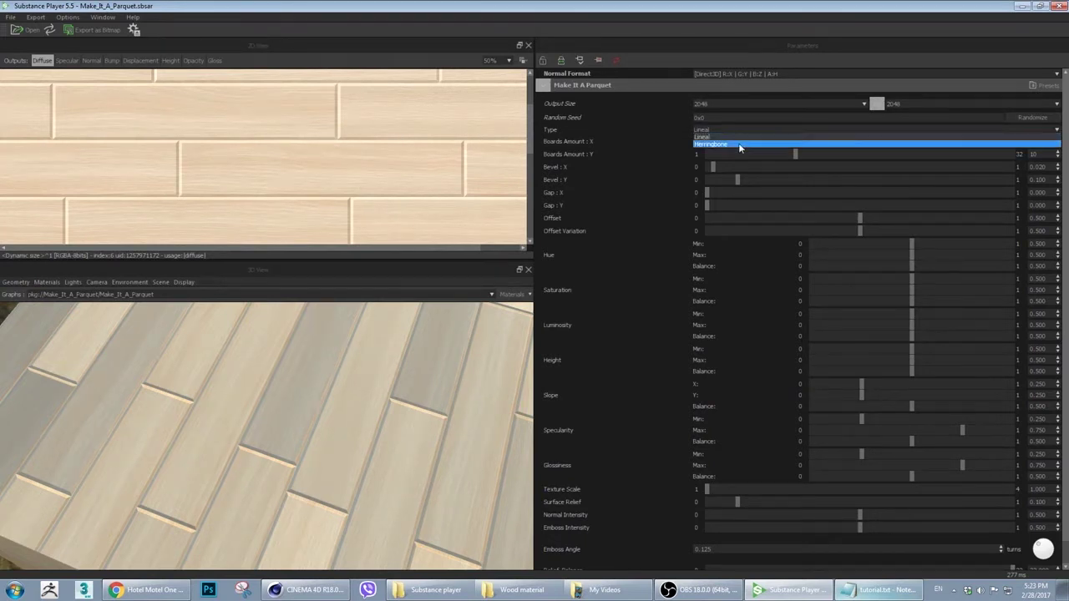
pyautogui.click(739, 143)
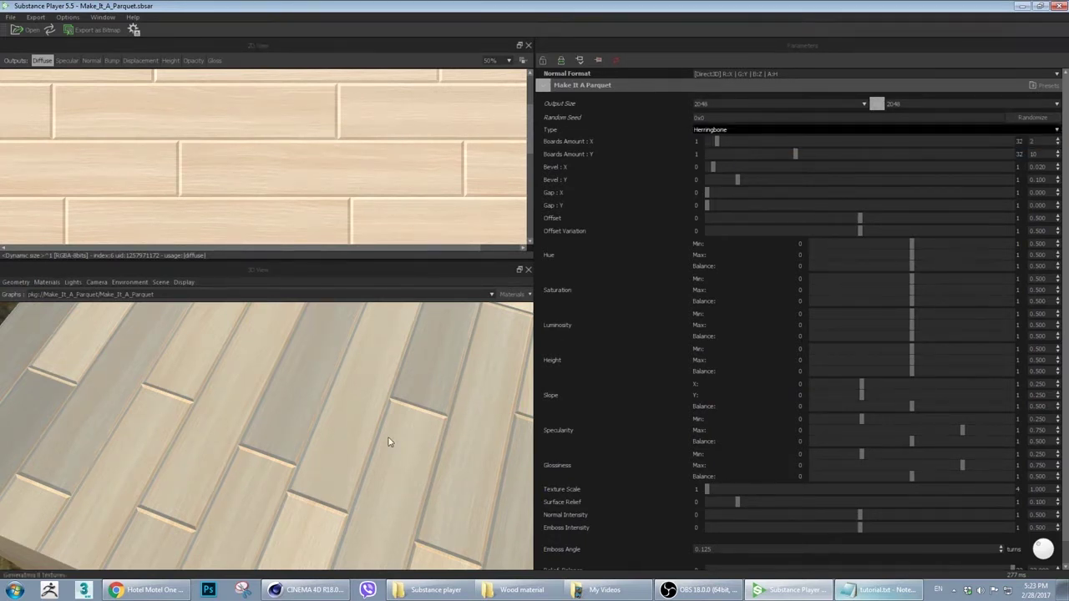
pyautogui.scroll(3, 355, 418)
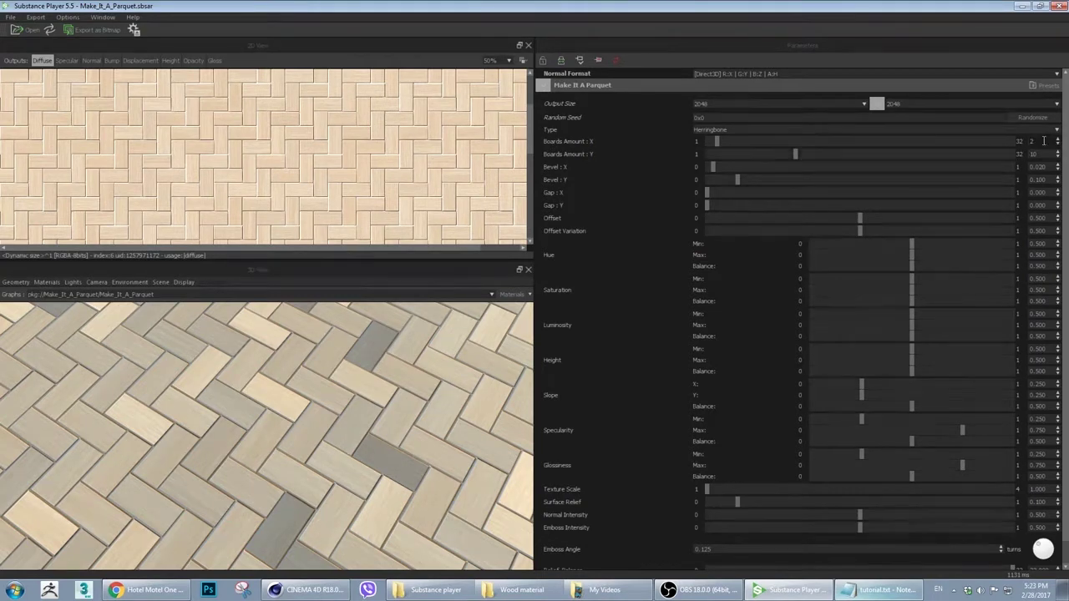
# Set the herringbone parquet's boards amount to 4 in X and 3 in Y
pyautogui.moveTo(1044, 141); pyautogui.dragTo(1017, 182)
pyautogui.write('4')
pyautogui.press('Return')
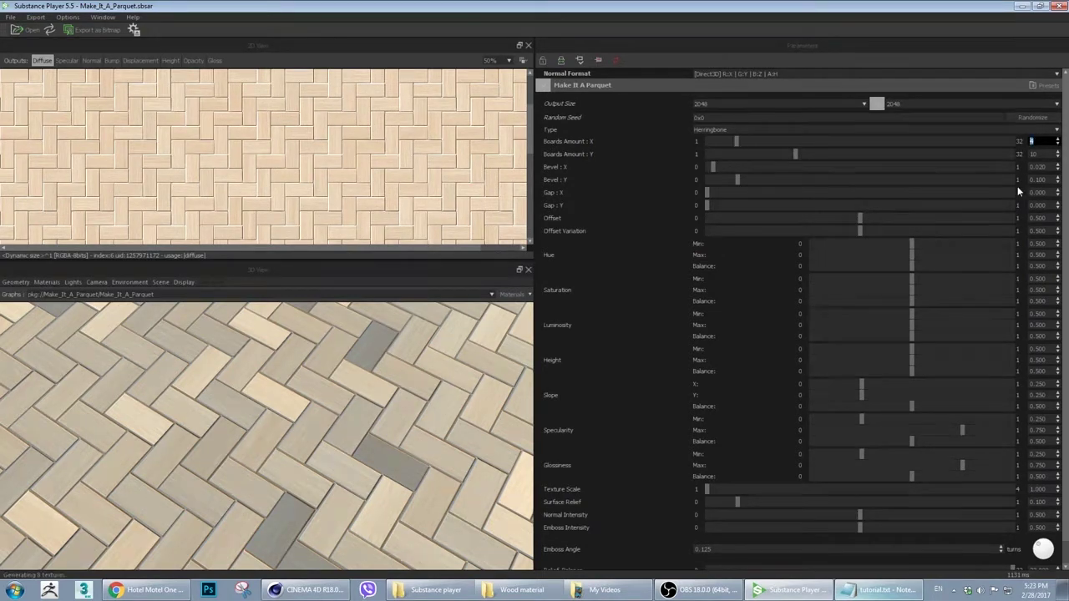
pyautogui.press('Tab')
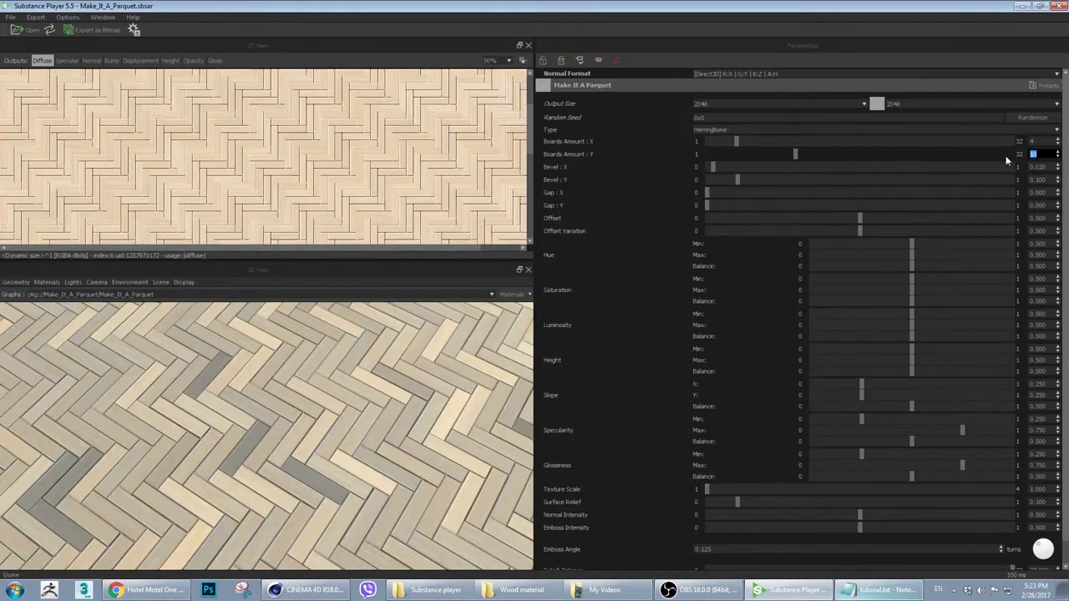
pyautogui.write('3')
pyautogui.press('Return')
pyautogui.scroll(-6, 409, 394)
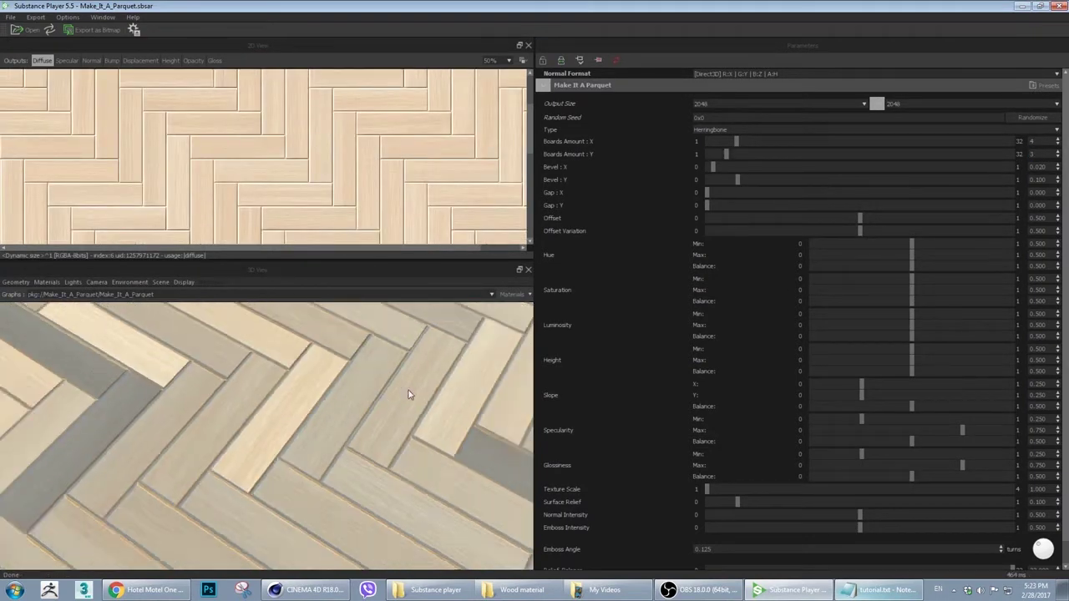
pyautogui.moveTo(409, 402)
pyautogui.mouseDown()
pyautogui.moveTo(384, 414)
pyautogui.moveTo(417, 409)
pyautogui.mouseUp()
pyautogui.scroll(8, 418, 414)
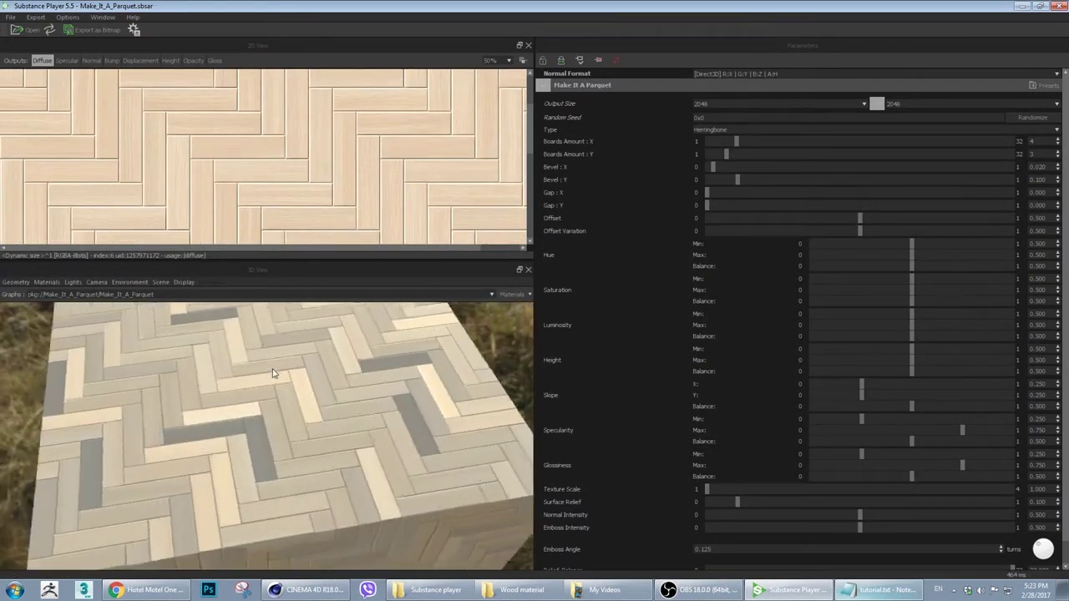
pyautogui.moveTo(326, 395); pyautogui.dragTo(320, 396)
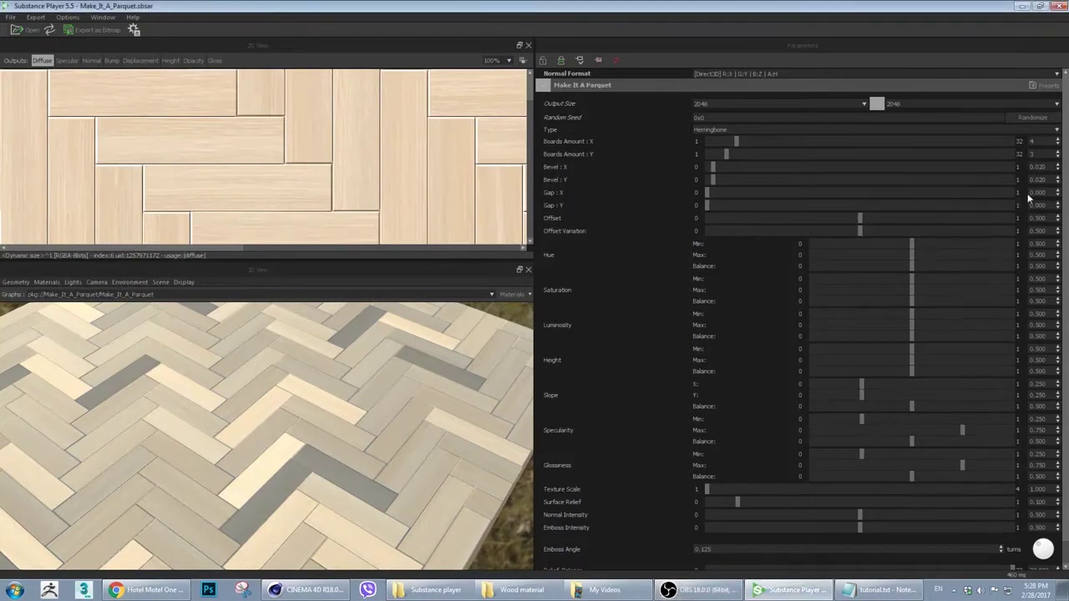
# Set the boards' Bevel X to 0.005 to thin the joints
pyautogui.scroll(5, 298, 410)
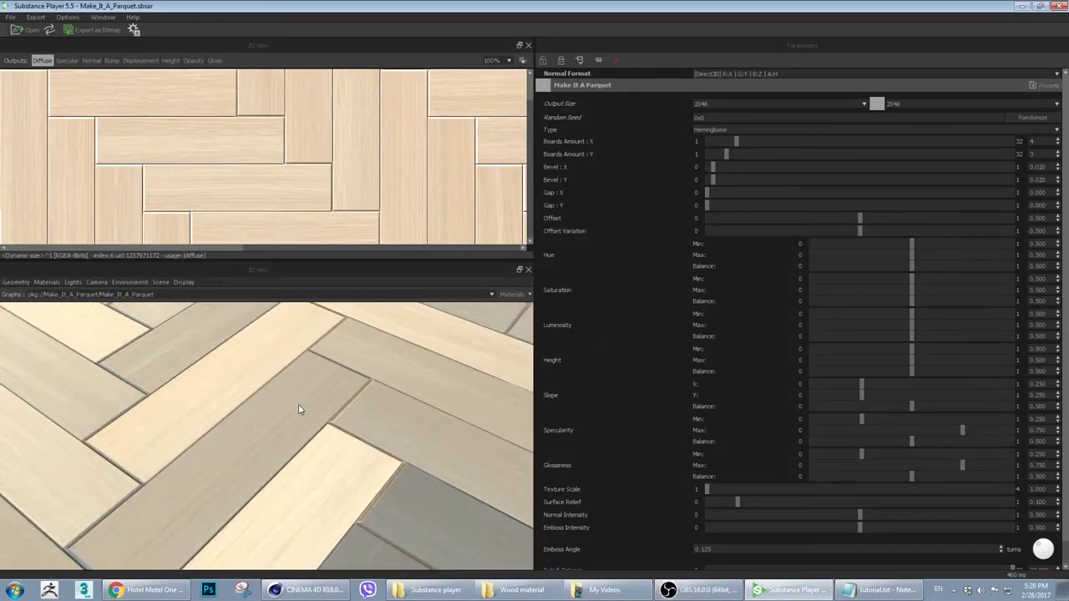
pyautogui.scroll(3, 370, 420)
pyautogui.scroll(2, 421, 408)
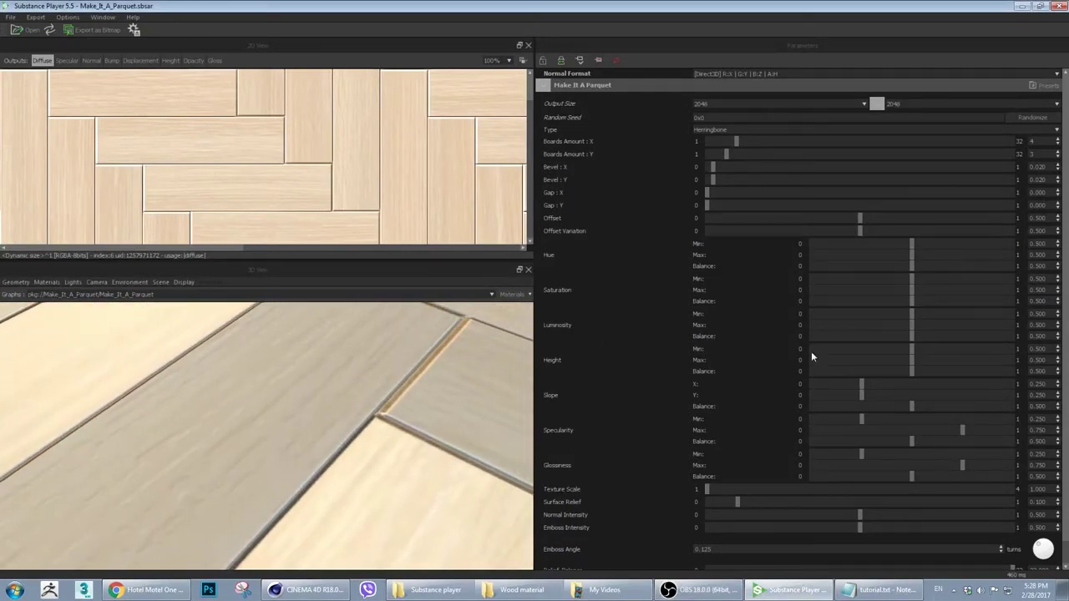
pyautogui.doubleClick(1038, 166)
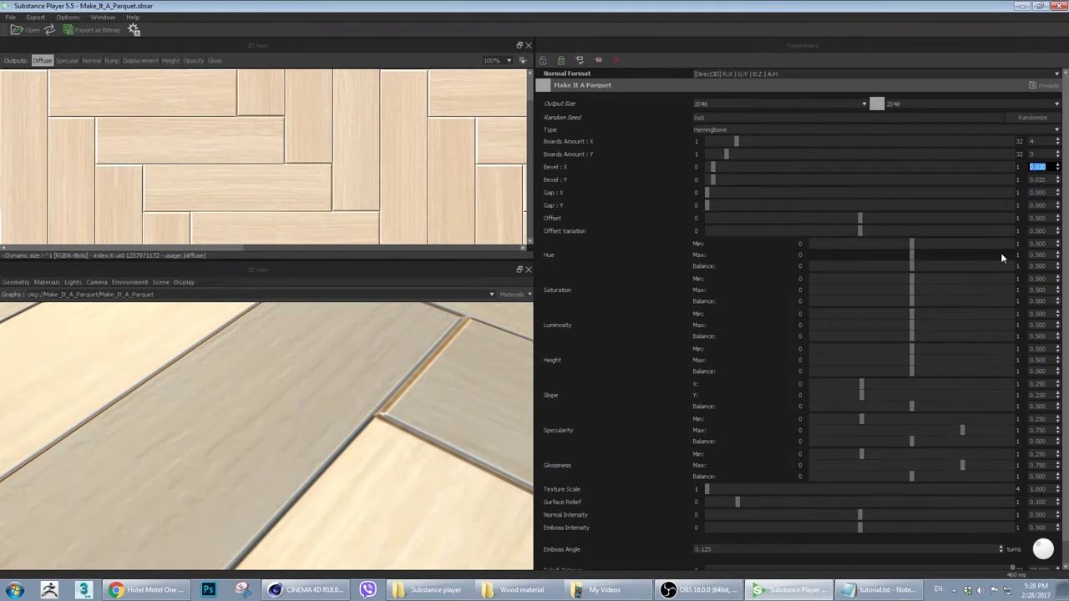
pyautogui.write('0.005')
pyautogui.press('Return')
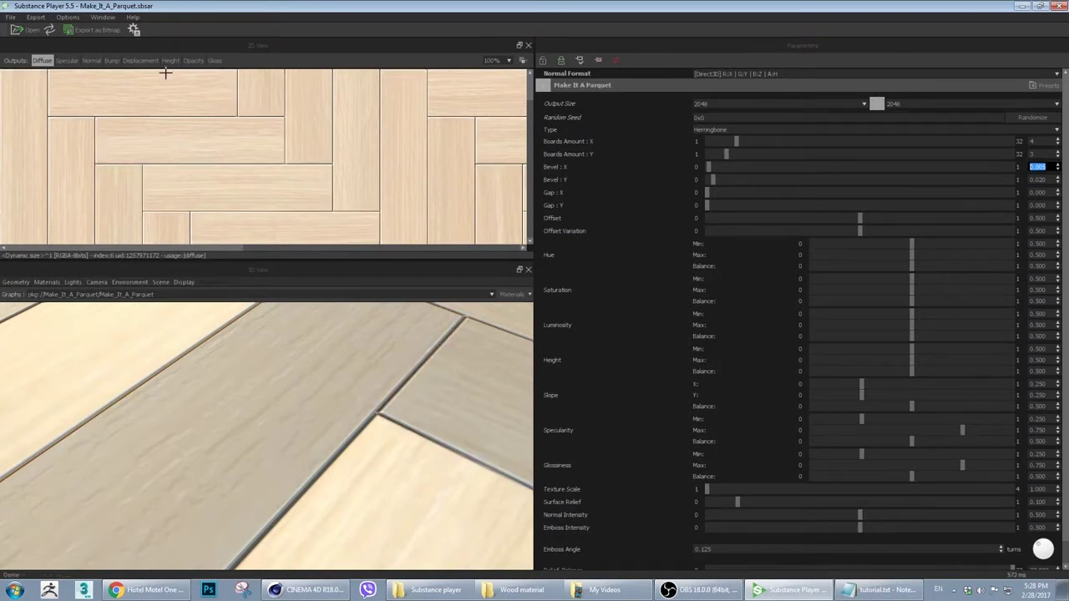
# Display the parquet's Normal output in the 2D view and look over its herringbone boards
pyautogui.click(97, 63)
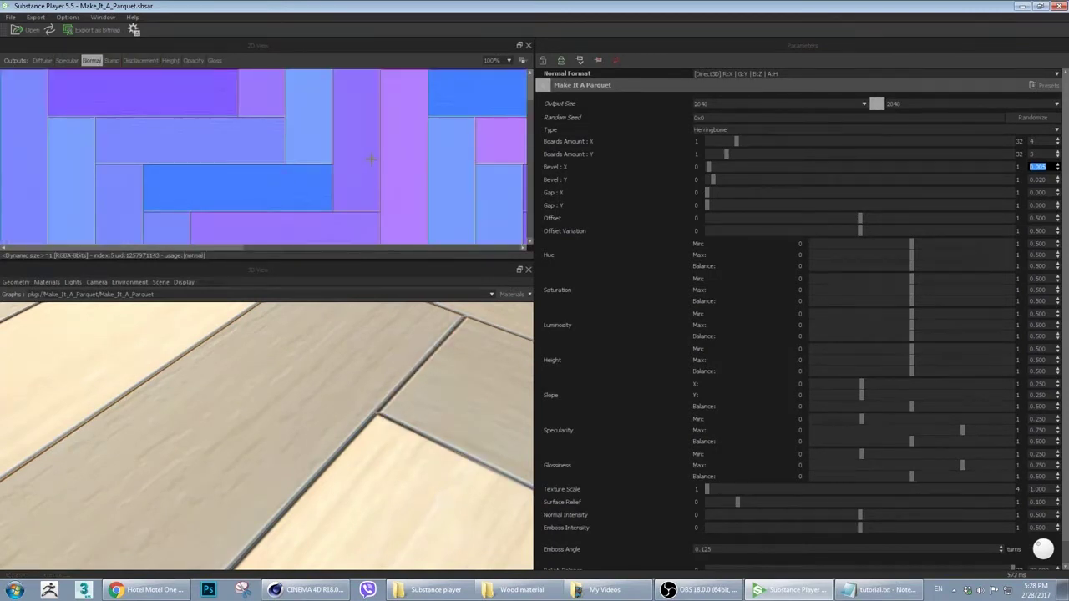
pyautogui.click(372, 159)
pyautogui.scroll(-4, 372, 159)
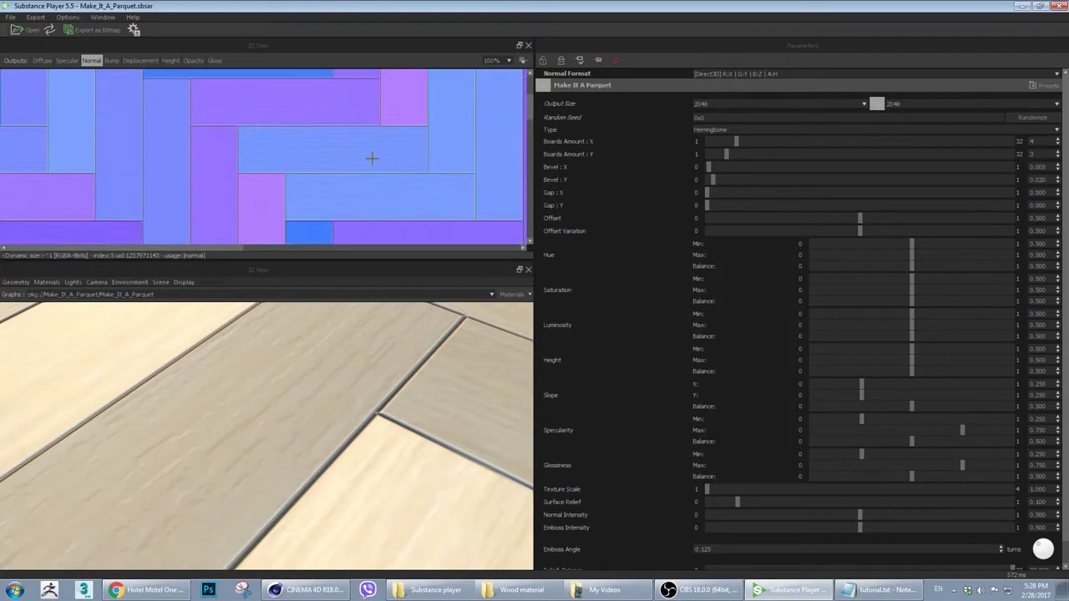
# Examine the thin board joints and the wood grain relief on the 3D preview cube from near and far
pyautogui.scroll(-5, 377, 388)
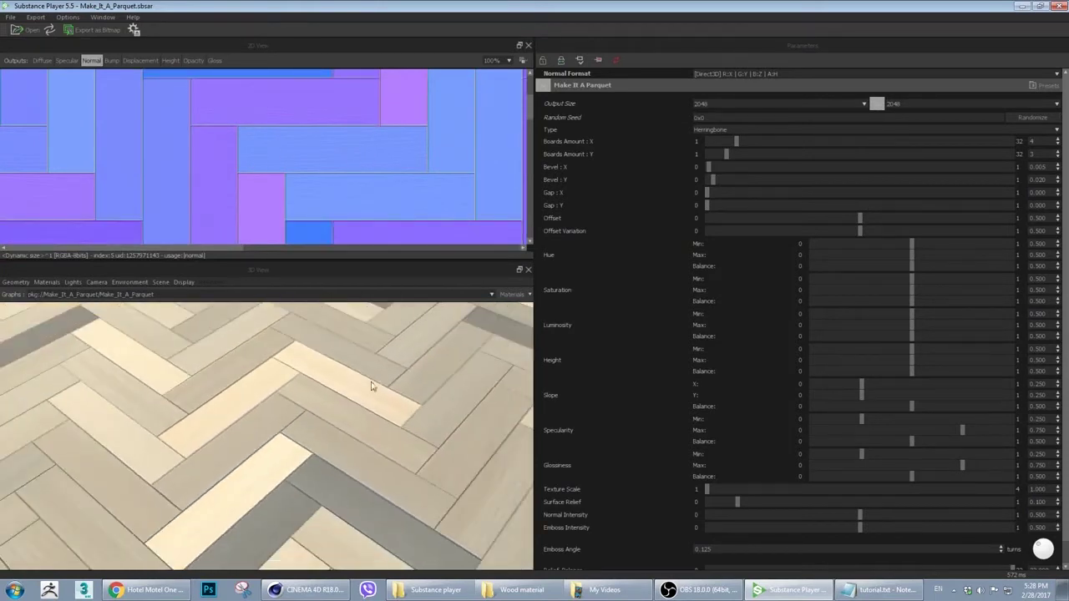
pyautogui.scroll(-2, 355, 421)
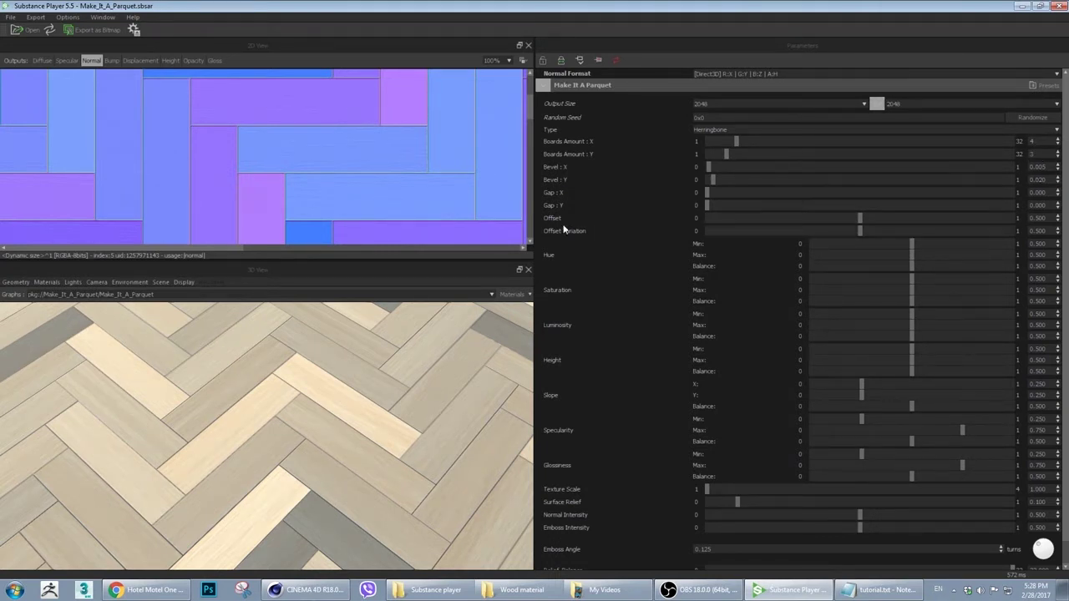
pyautogui.scroll(3, 386, 374)
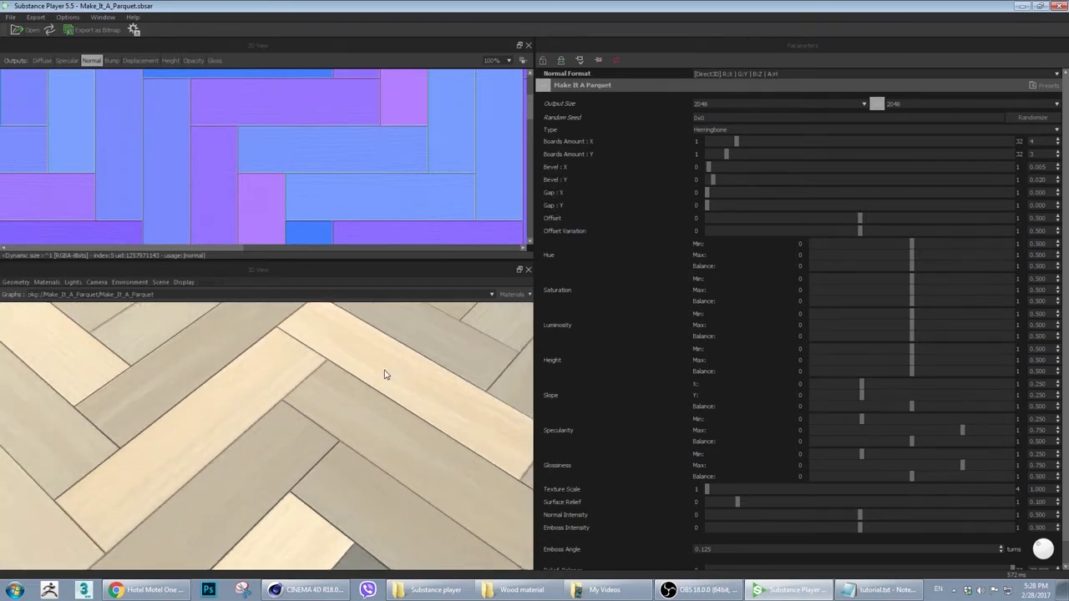
pyautogui.moveTo(386, 375); pyautogui.dragTo(295, 336)
pyautogui.scroll(5, 340, 455)
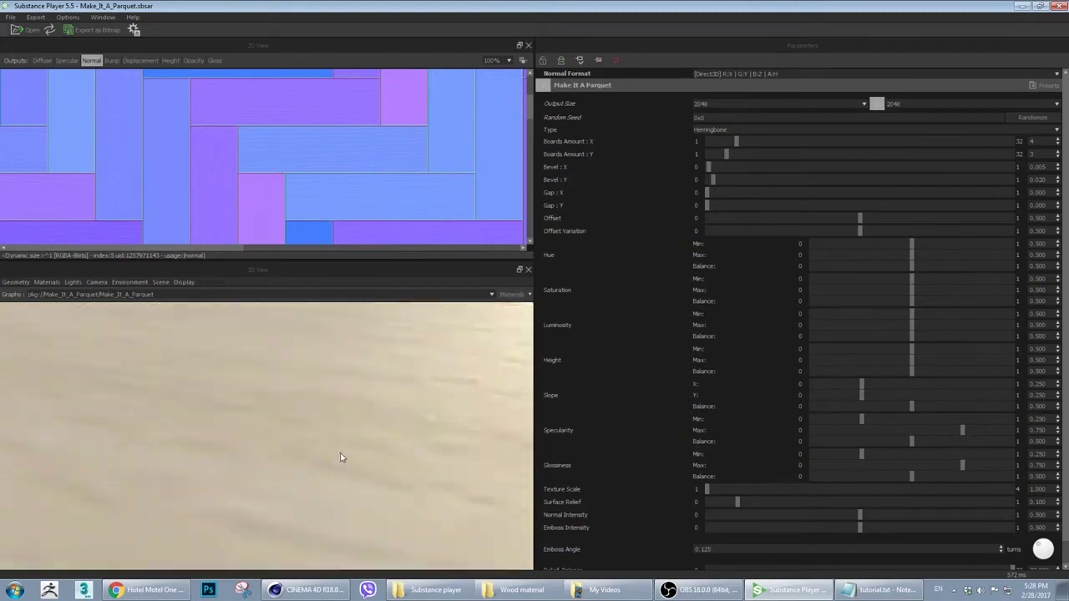
pyautogui.scroll(-2, 343, 454)
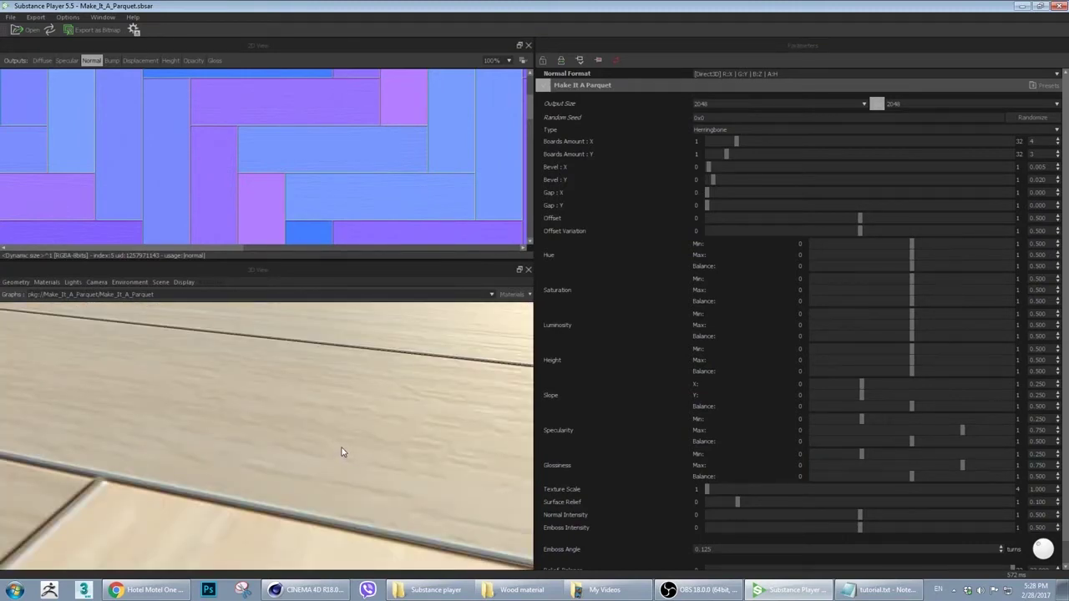
pyautogui.scroll(-3, 362, 445)
pyautogui.scroll(2, 388, 426)
pyautogui.scroll(-3, 370, 425)
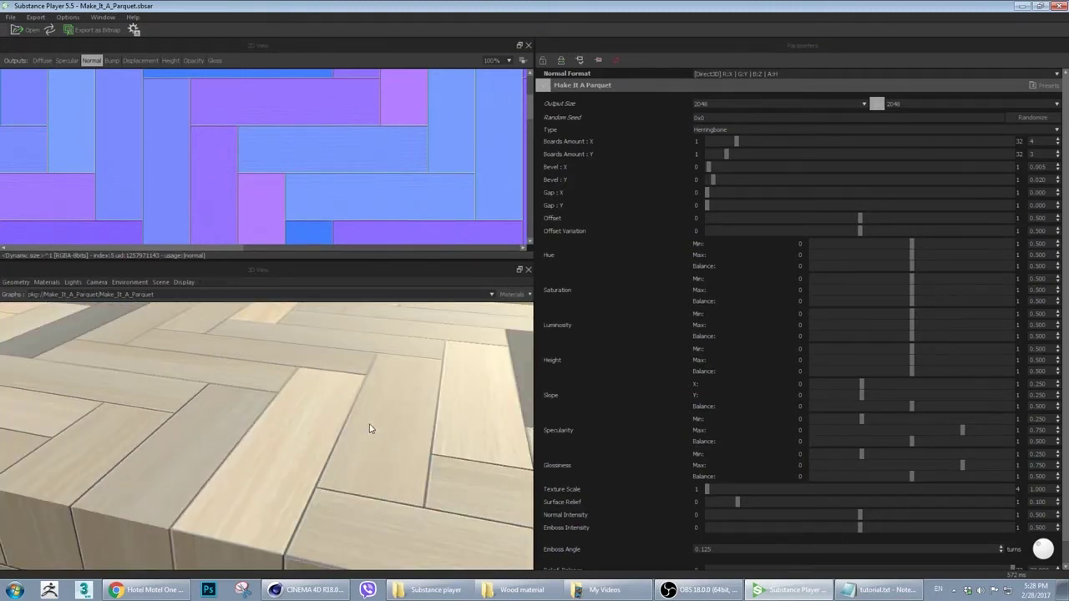
pyautogui.moveTo(370, 429); pyautogui.dragTo(292, 423)
pyautogui.scroll(1, 176, 484)
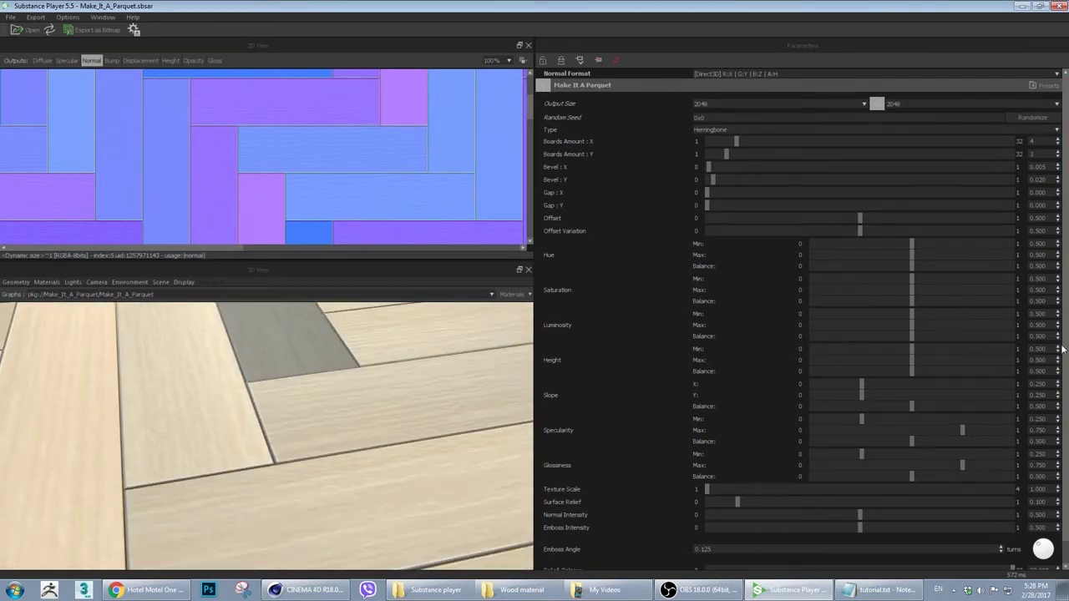
# Set the parquet's Emboss Intensity to 0.01
pyautogui.moveTo(1066, 348); pyautogui.dragTo(1067, 374)
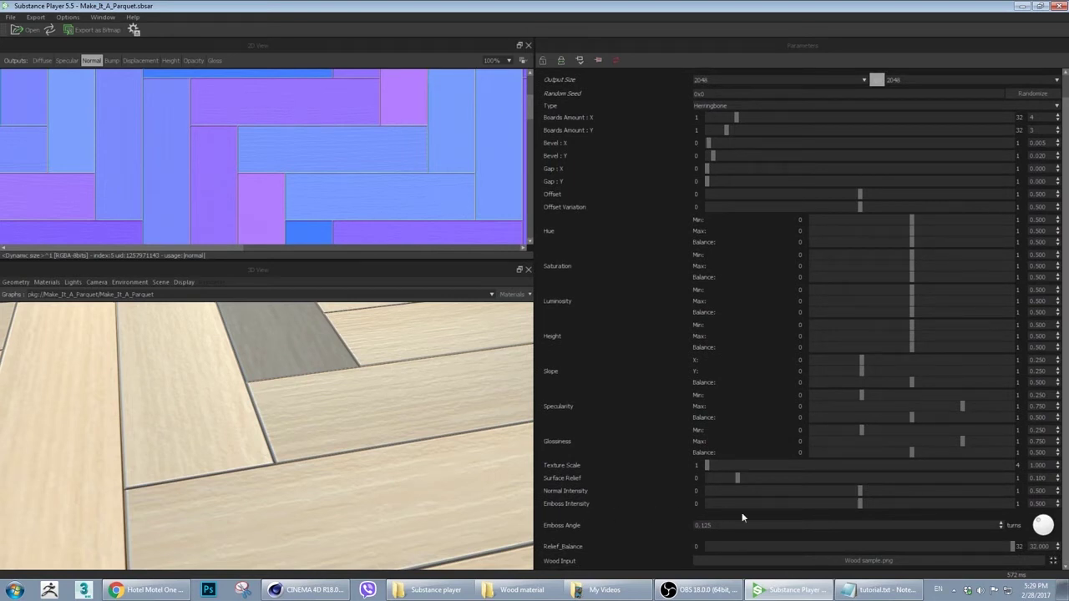
pyautogui.click(1044, 504)
pyautogui.moveTo(1051, 504); pyautogui.dragTo(993, 502)
pyautogui.write('0.01')
pyautogui.press('Return')
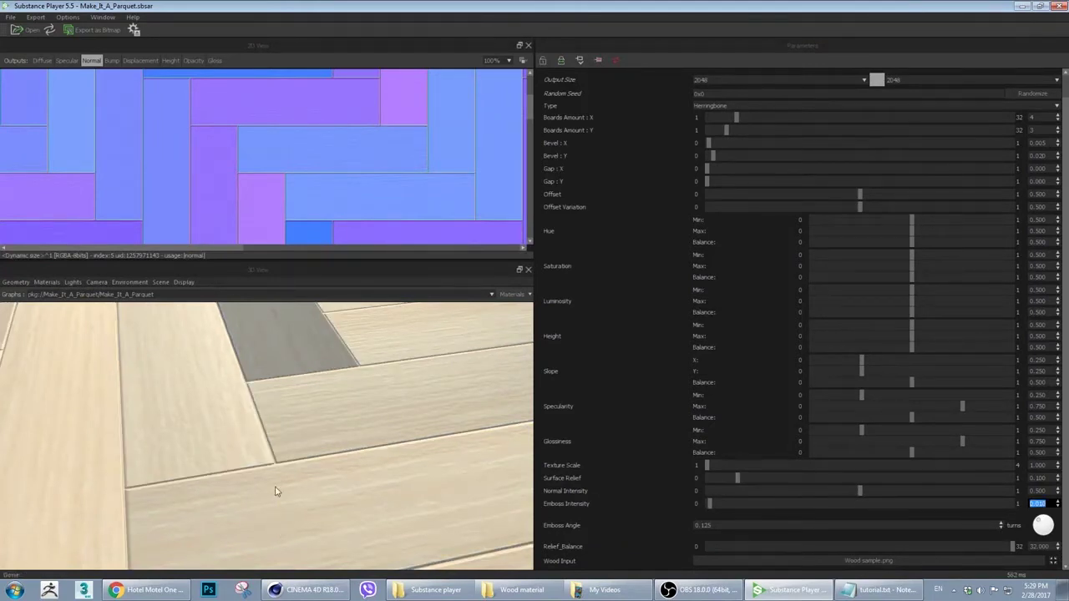
# Check the softened board joints up close in the 3D preview and raise the parquet's output size to 4096
pyautogui.scroll(4, 274, 455)
pyautogui.scroll(-3, 274, 456)
pyautogui.scroll(-3, 275, 466)
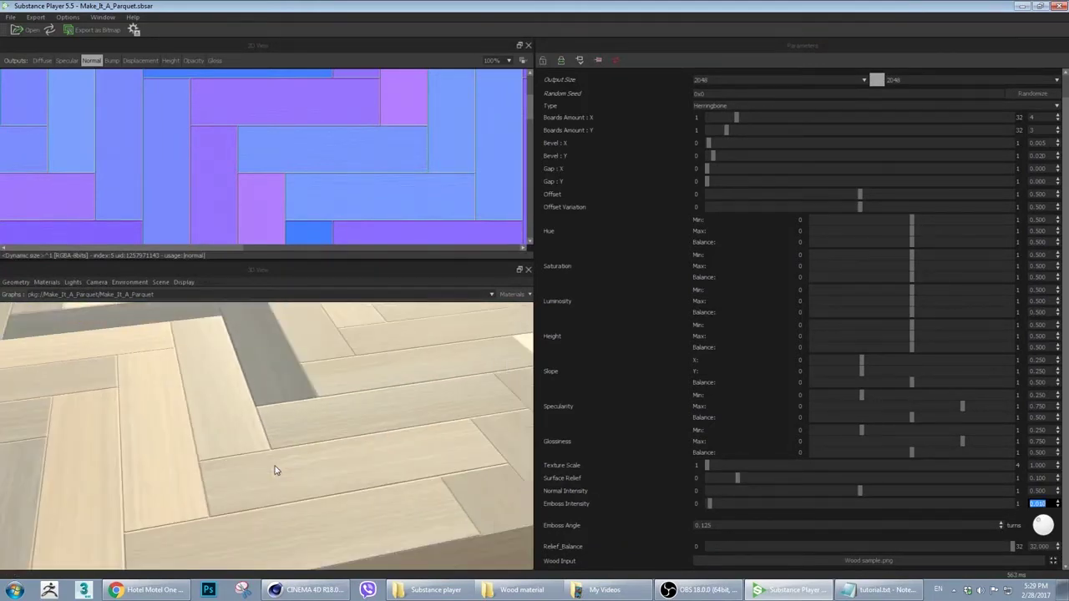
pyautogui.scroll(4, 294, 492)
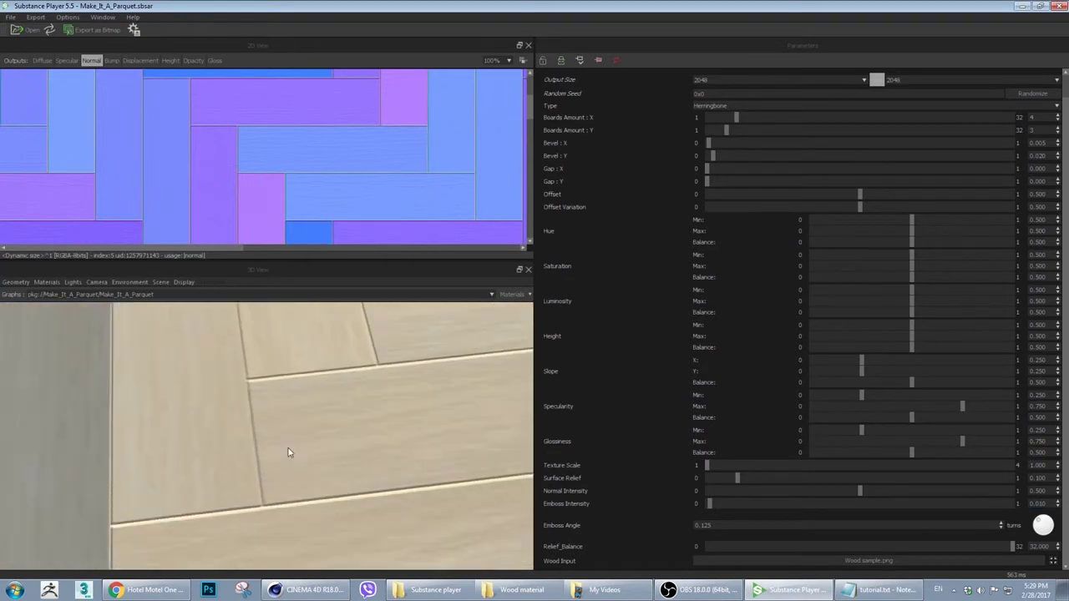
pyautogui.scroll(4, 288, 453)
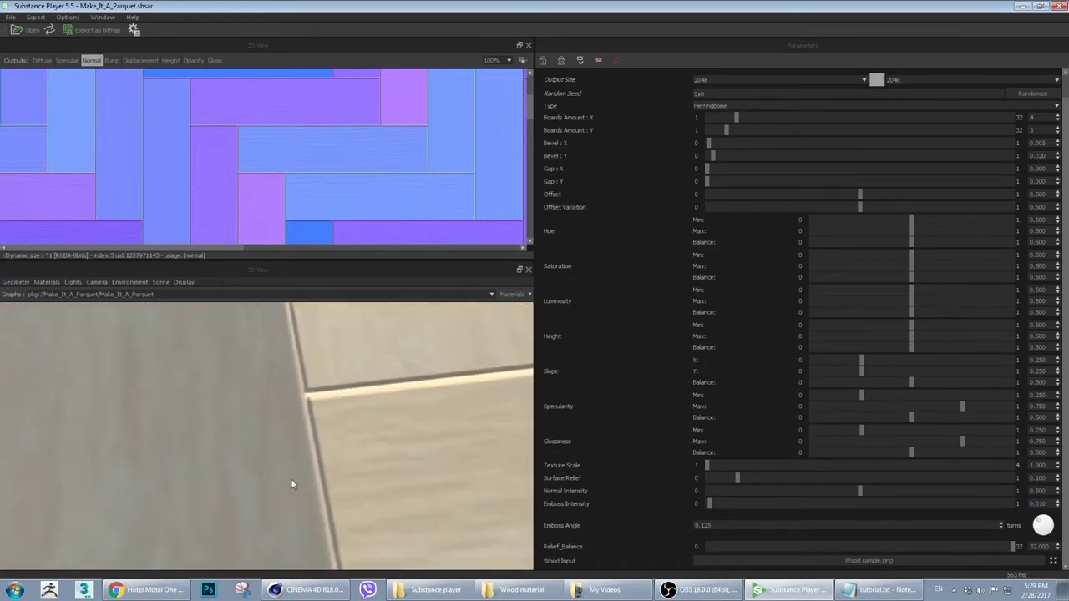
pyautogui.moveTo(291, 479); pyautogui.dragTo(270, 487, button='middle')
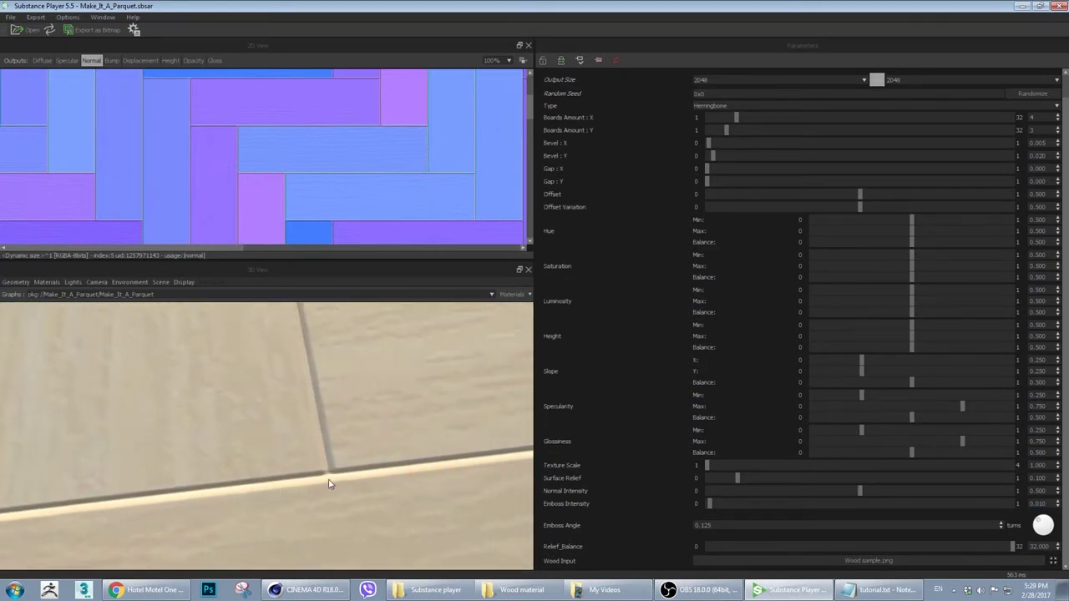
pyautogui.click(722, 82)
pyautogui.scroll(-1, 709, 166)
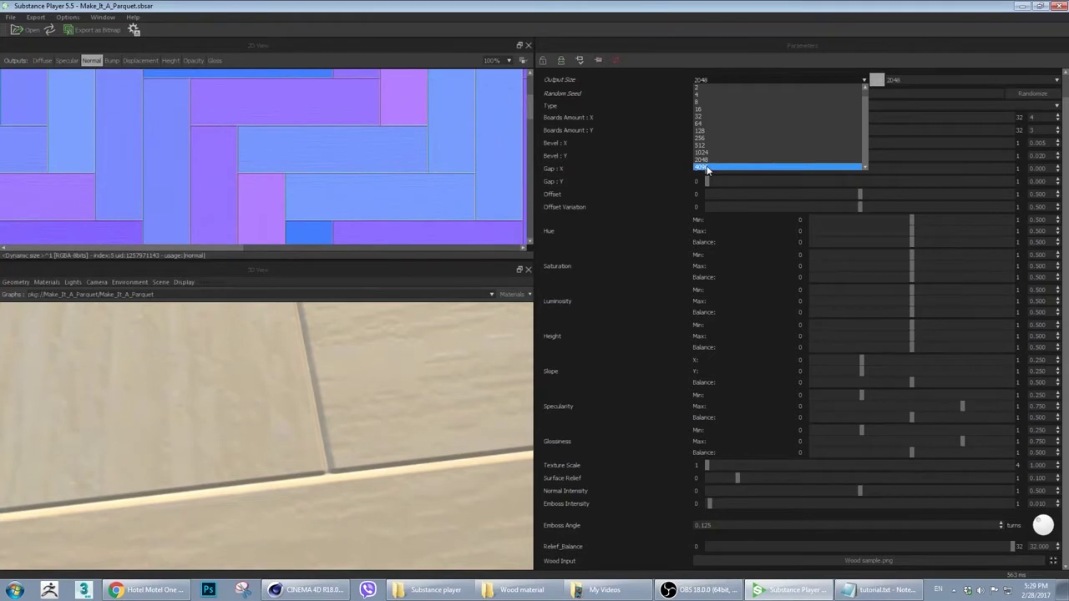
pyautogui.click(707, 168)
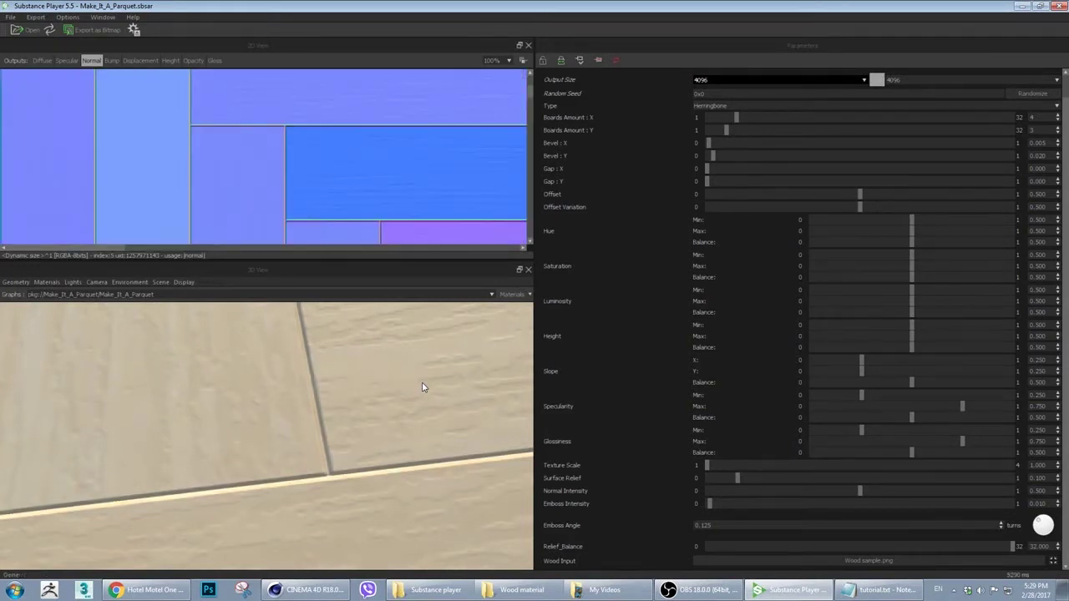
# Examine the sharpness of the herringbone joints and the board colour variation in the 3D preview from several angles
pyautogui.moveTo(361, 481)
pyautogui.mouseDown()
pyautogui.moveTo(336, 477)
pyautogui.moveTo(351, 464)
pyautogui.mouseUp()
pyautogui.scroll(-5, 351, 465)
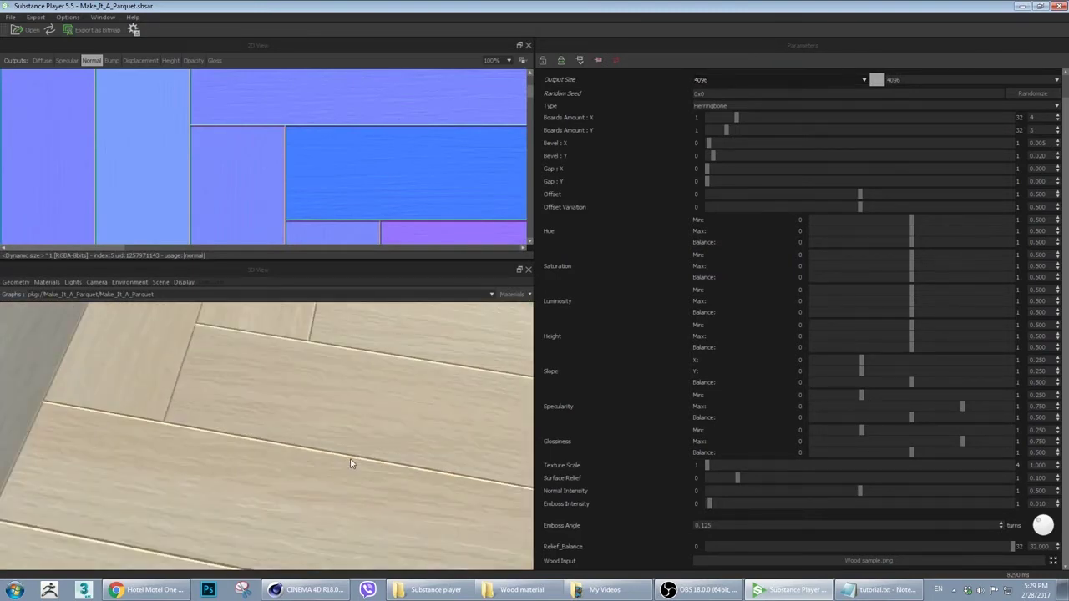
pyautogui.scroll(-4, 352, 465)
pyautogui.scroll(3, 351, 465)
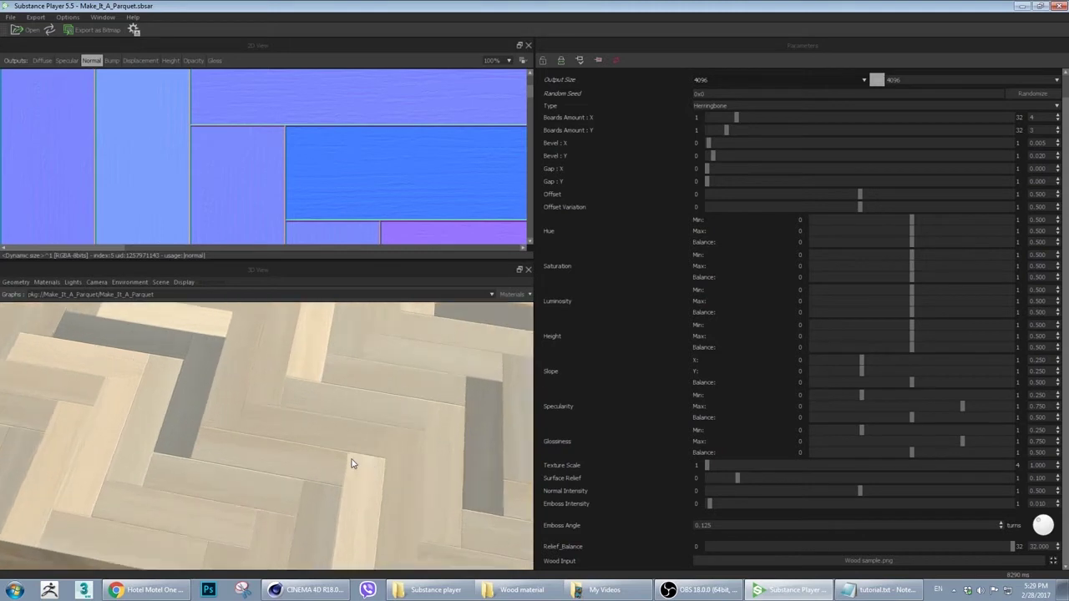
pyautogui.moveTo(326, 428); pyautogui.dragTo(493, 389)
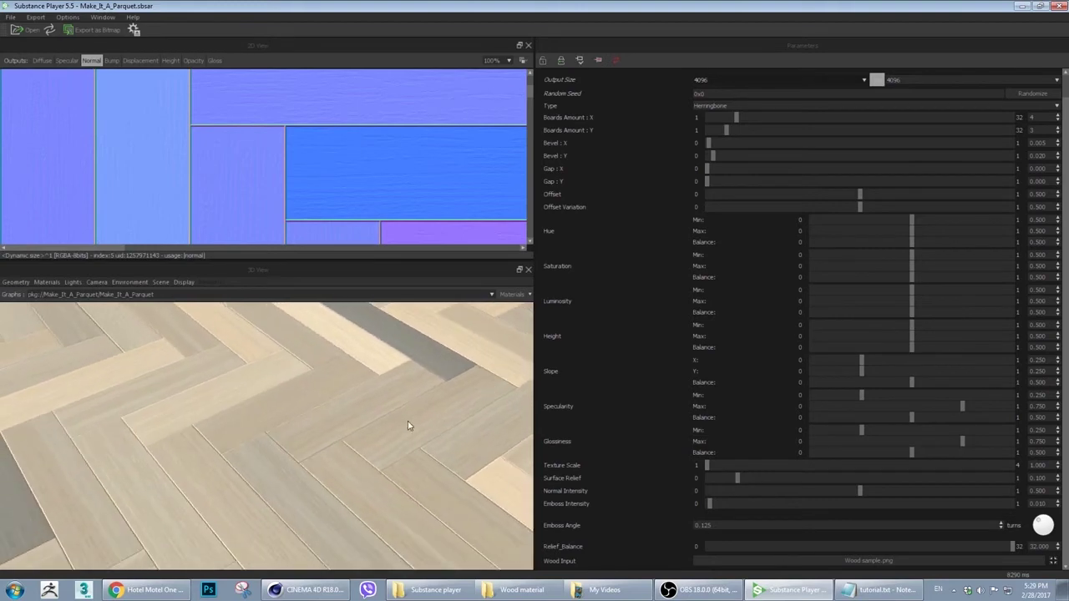
pyautogui.moveTo(407, 422); pyautogui.dragTo(338, 438)
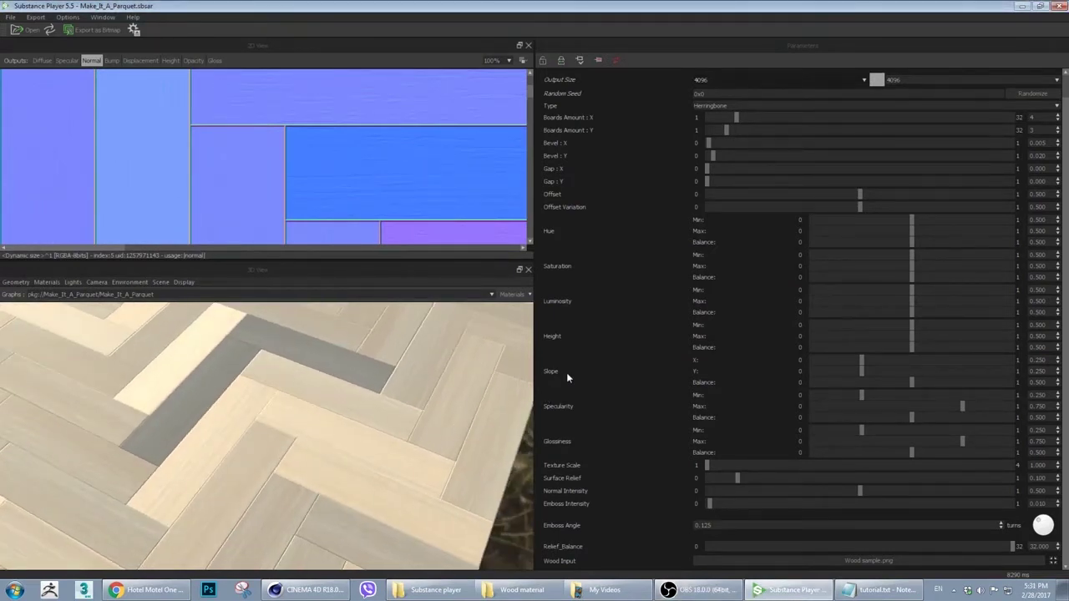
pyautogui.moveTo(399, 368); pyautogui.dragTo(408, 371)
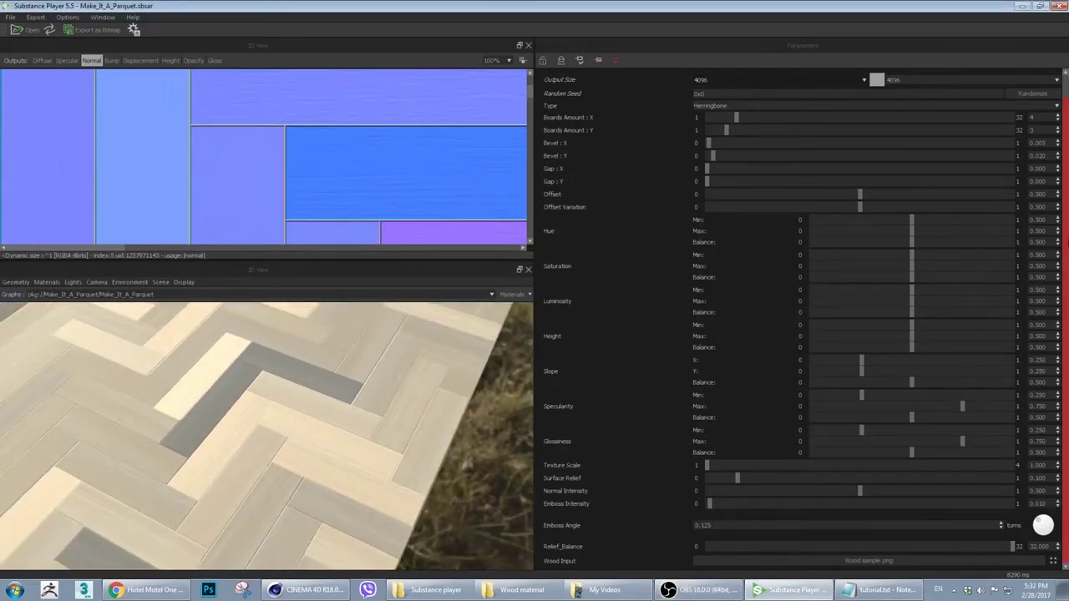
pyautogui.moveTo(298, 384); pyautogui.dragTo(318, 381)
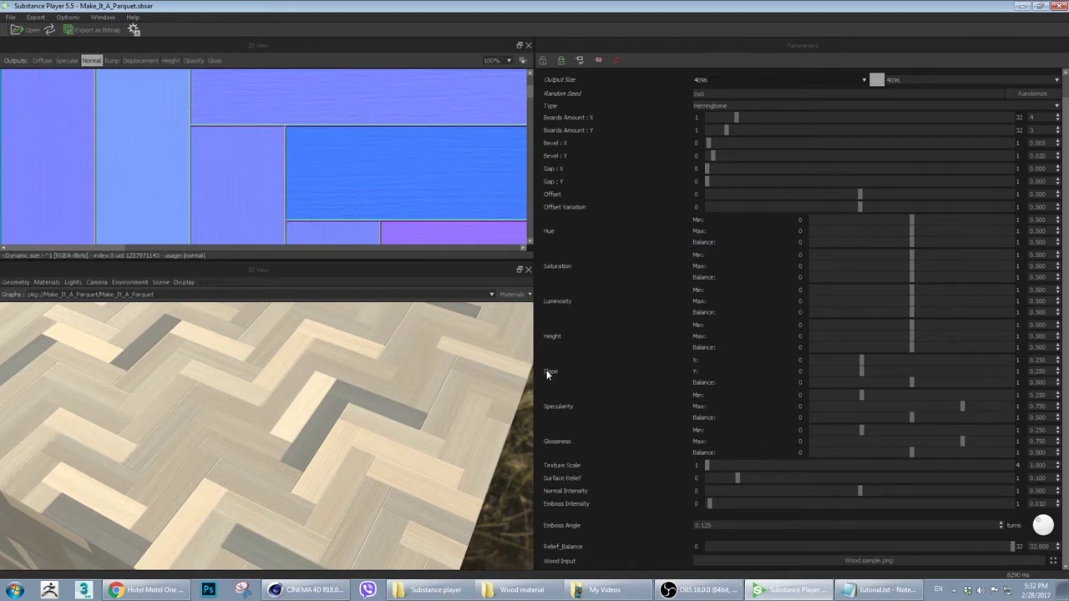
# Set the parquet's Slope X to 0 and lower the output size to 2048
pyautogui.click(1055, 360)
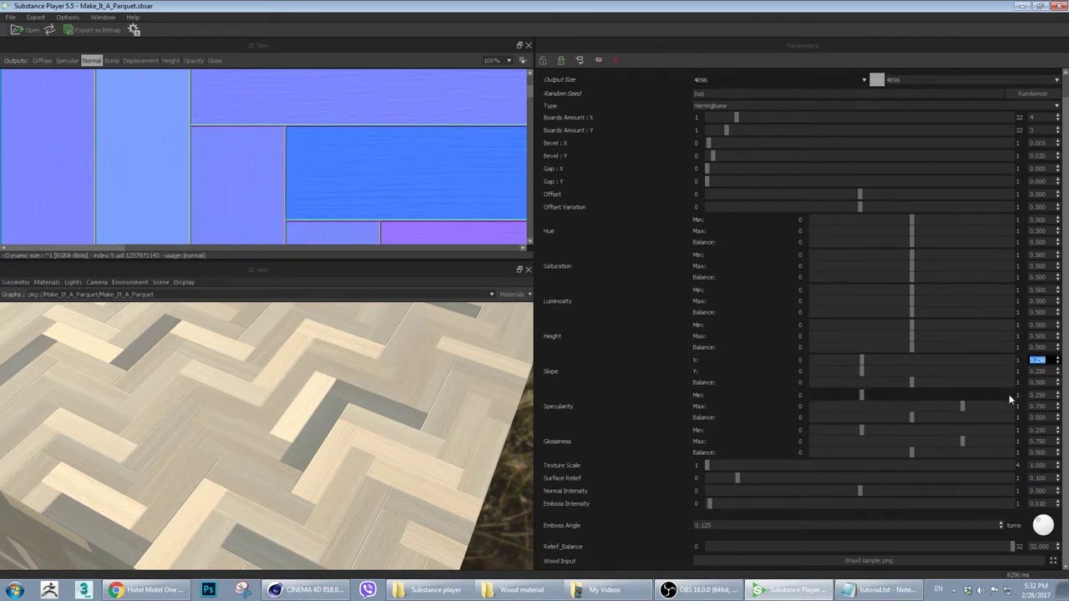
pyautogui.write('0')
pyautogui.press('Return')
pyautogui.click(1055, 371)
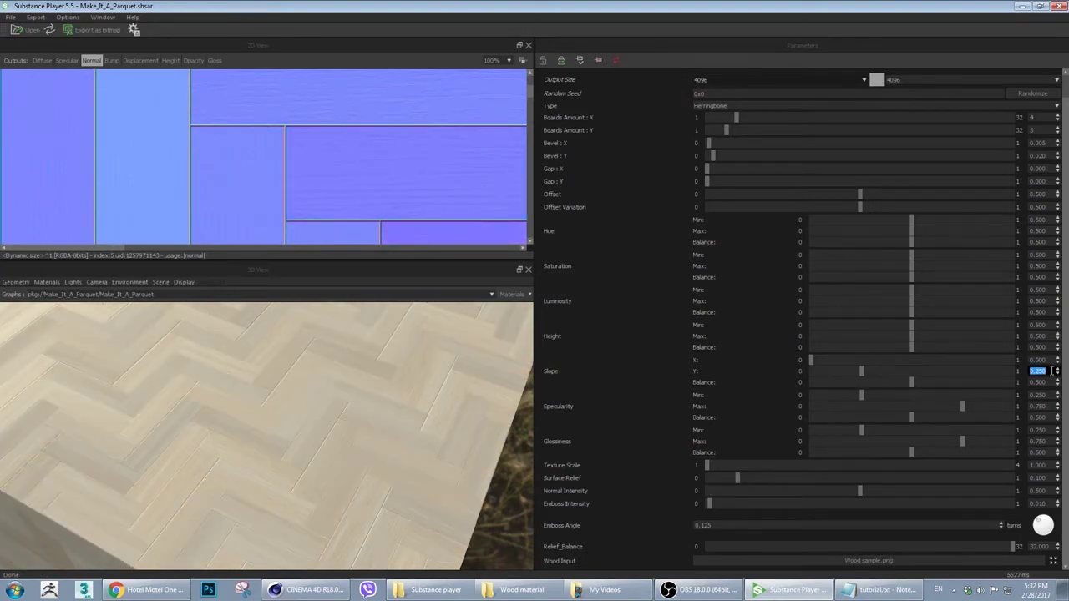
pyautogui.click(733, 82)
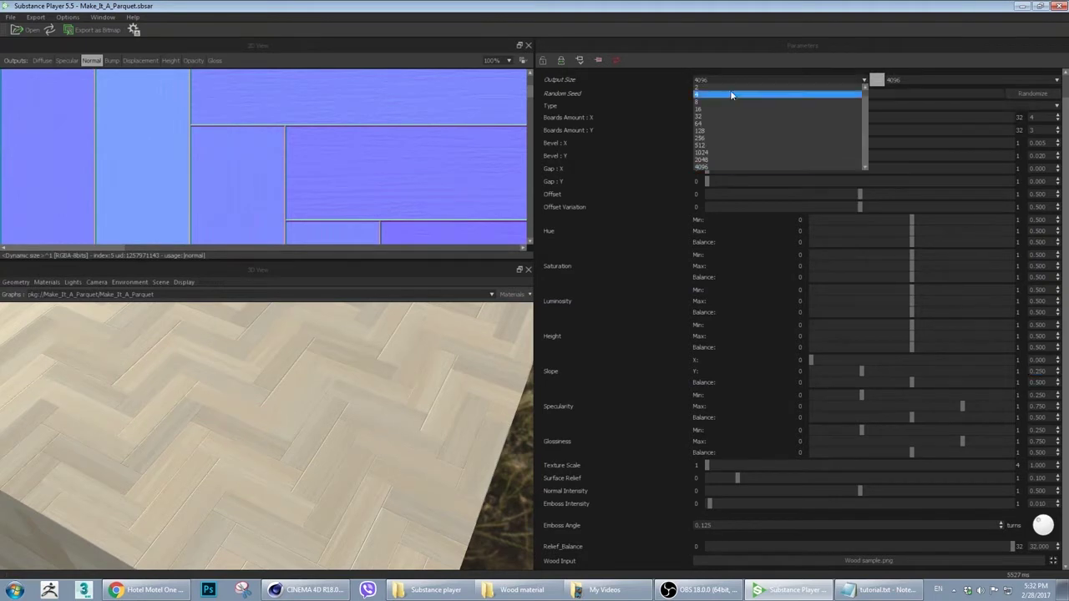
pyautogui.click(715, 161)
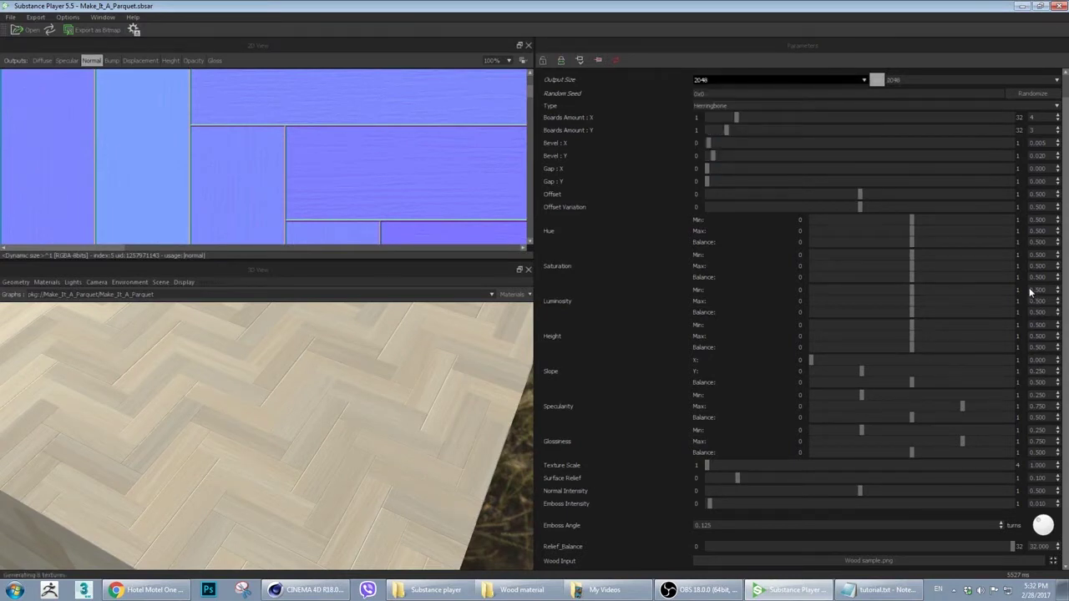
# Set the Slope Y to 0.1 and check the boards' tilt from near and far in the 3D preview
pyautogui.moveTo(358, 420); pyautogui.dragTo(353, 389)
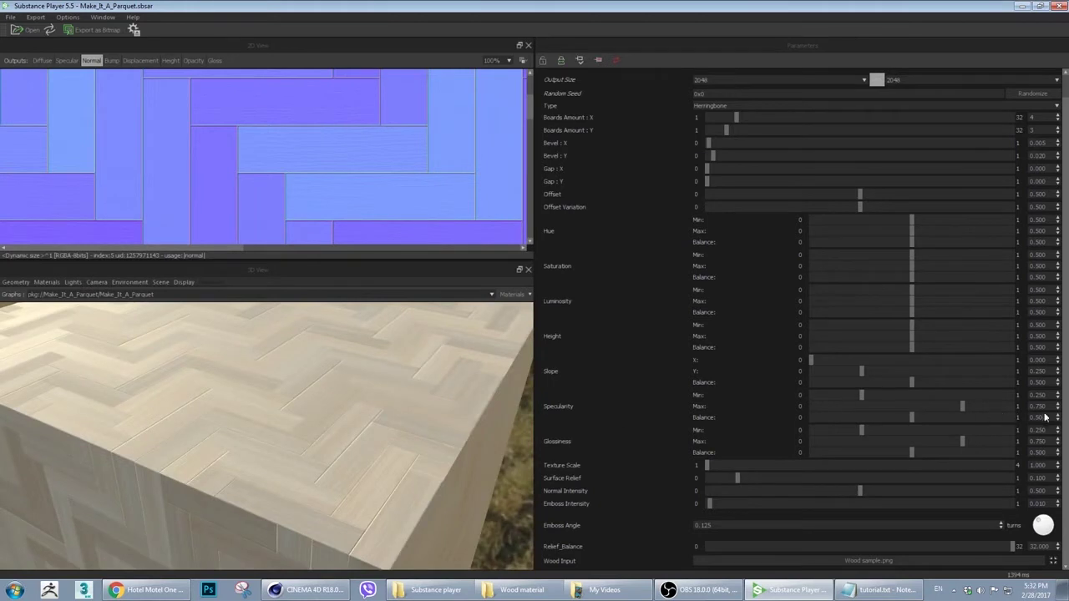
pyautogui.moveTo(1053, 371); pyautogui.dragTo(984, 410)
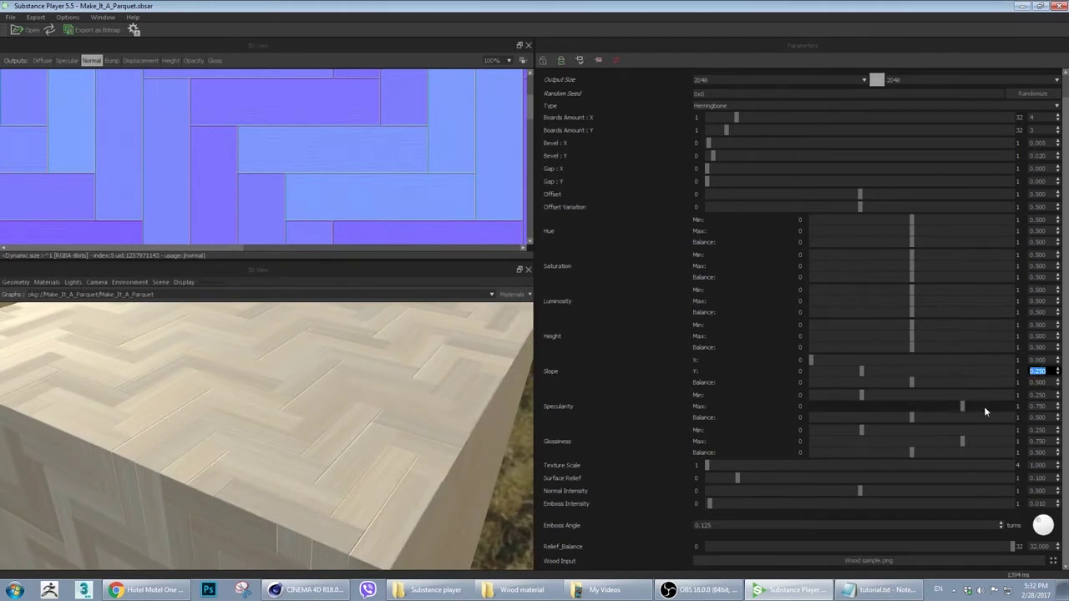
pyautogui.write('0.1')
pyautogui.press('Return')
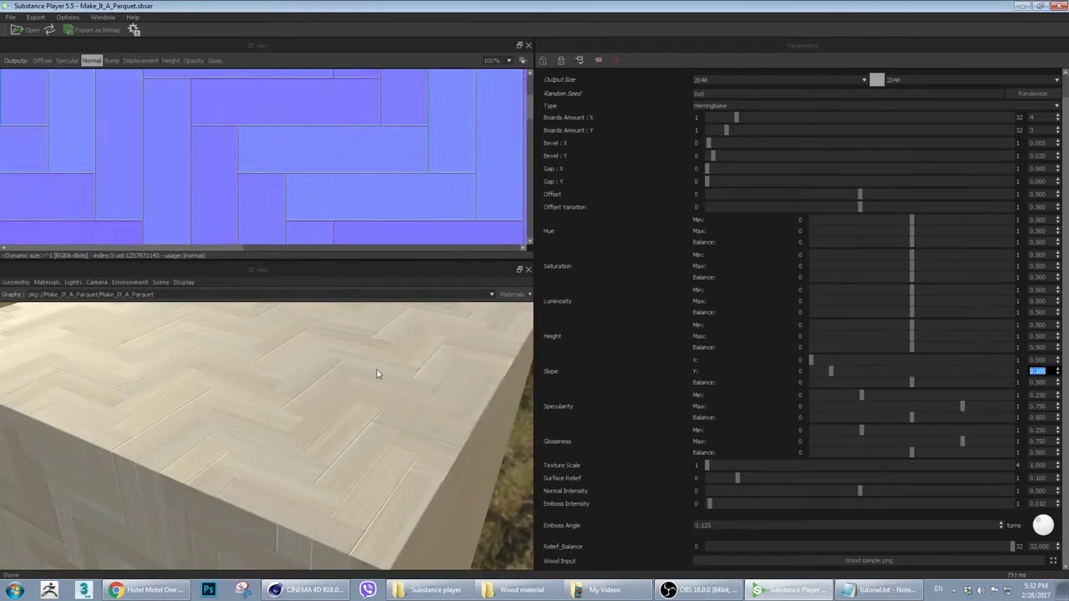
pyautogui.moveTo(371, 370); pyautogui.dragTo(342, 424)
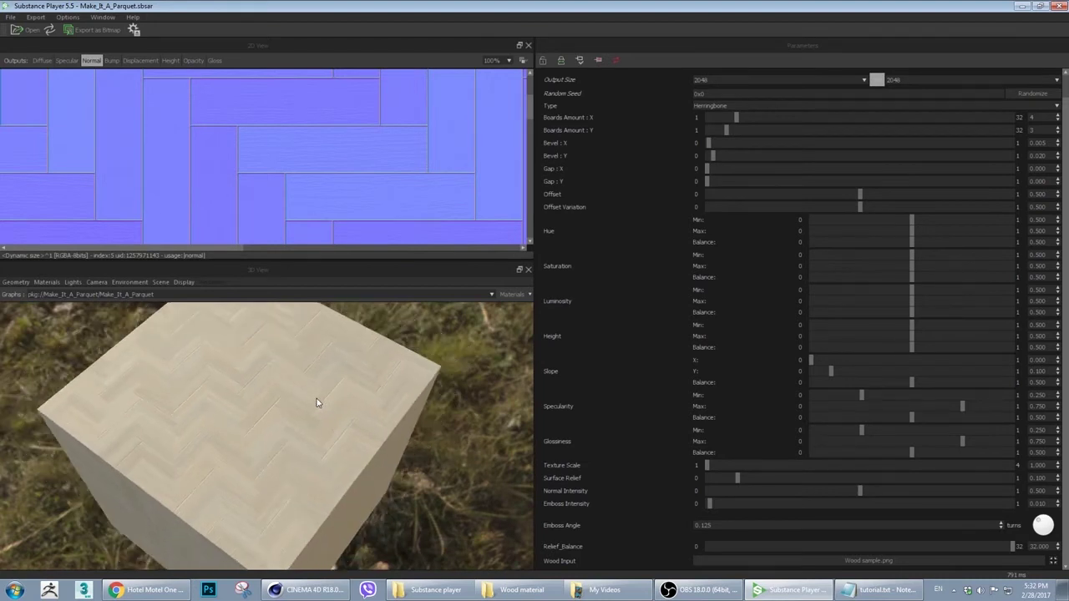
pyautogui.scroll(5, 299, 408)
pyautogui.scroll(3, 266, 400)
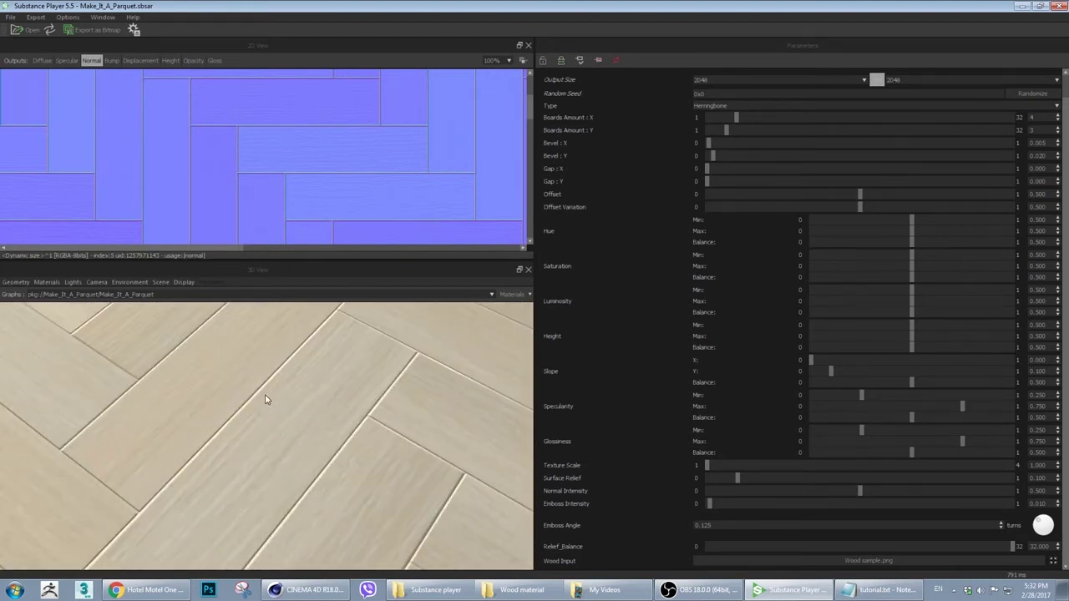
pyautogui.scroll(-3, 267, 399)
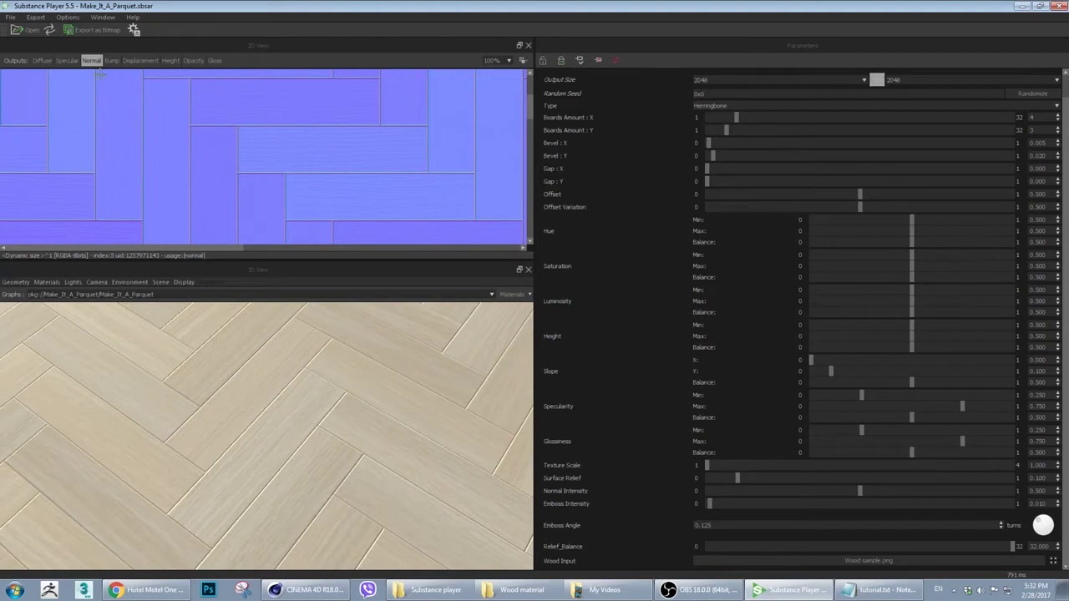
# Display the Gloss output map and examine how the brightness varies between boards across the herringbone pattern
pyautogui.click(214, 61)
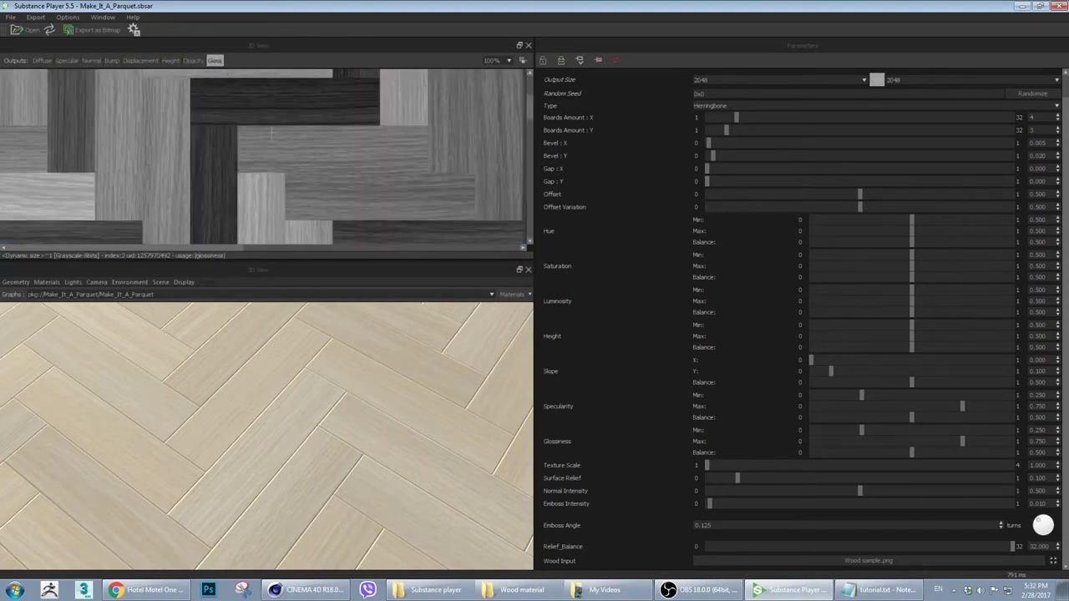
pyautogui.scroll(4, 288, 163)
pyautogui.scroll(-4, 287, 163)
pyautogui.scroll(4, 289, 161)
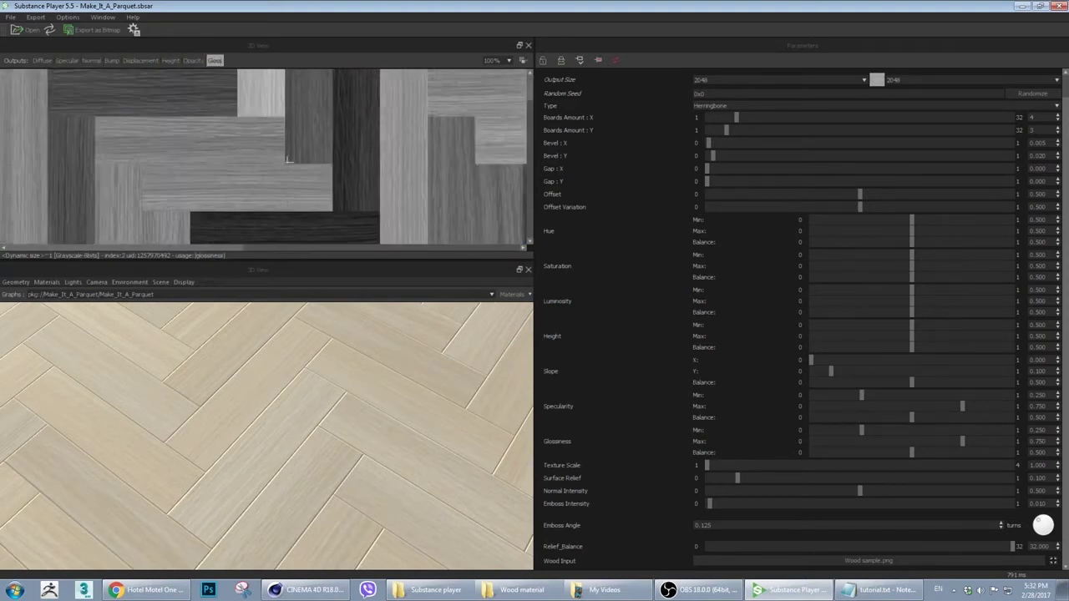
pyautogui.scroll(-3, 286, 162)
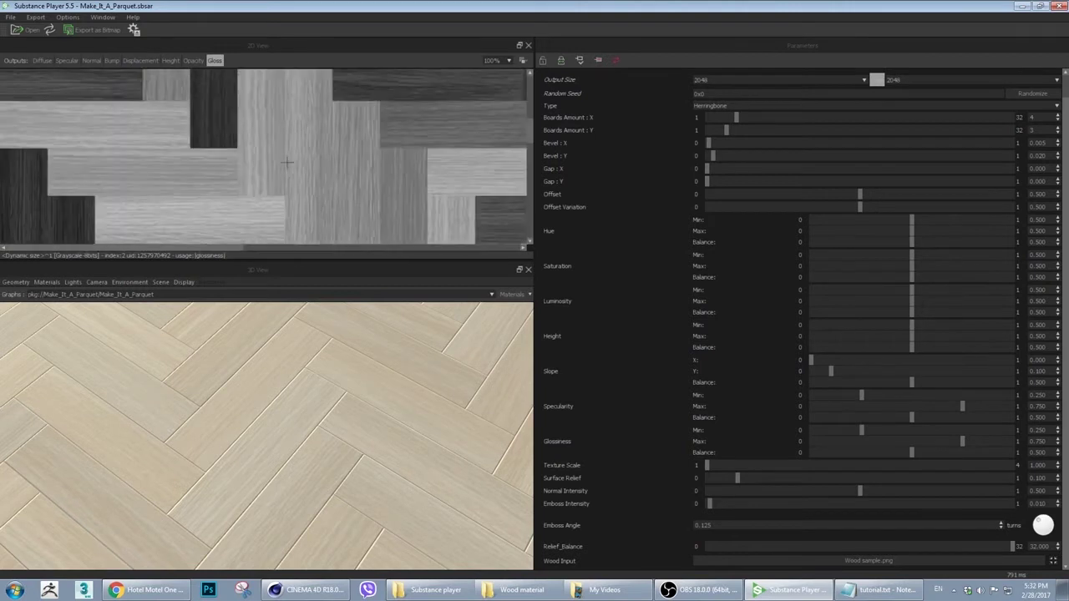
pyautogui.scroll(-3, 286, 163)
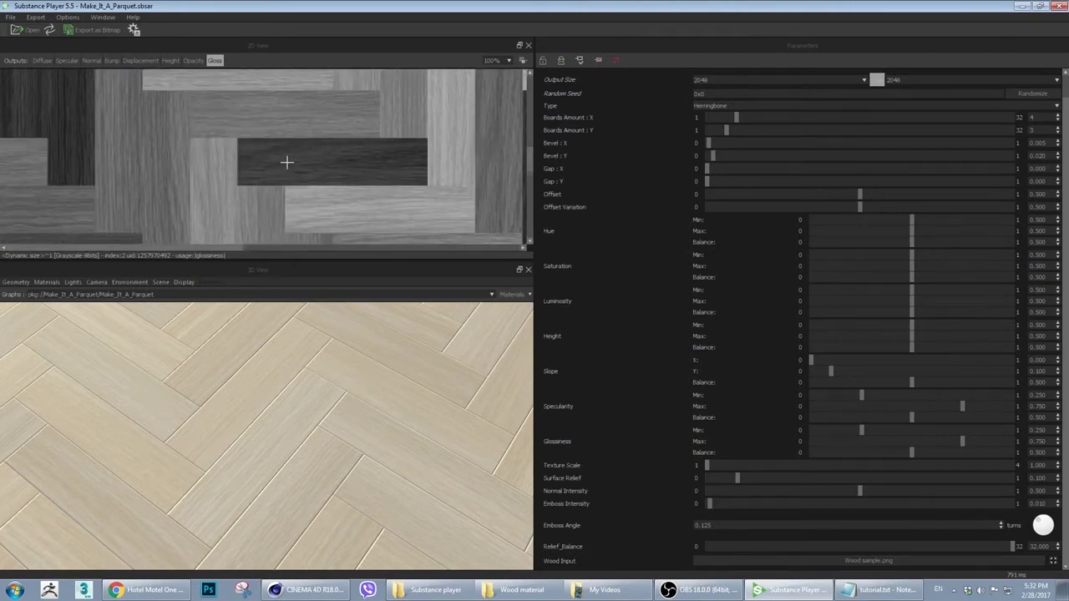
pyautogui.scroll(-2, 286, 163)
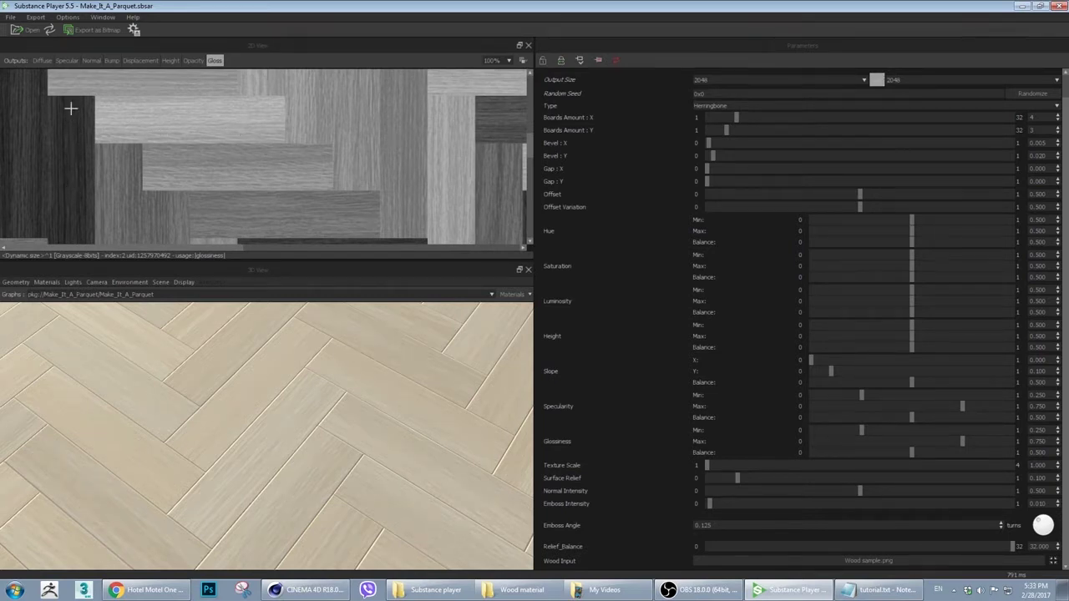
pyautogui.scroll(-5, 398, 164)
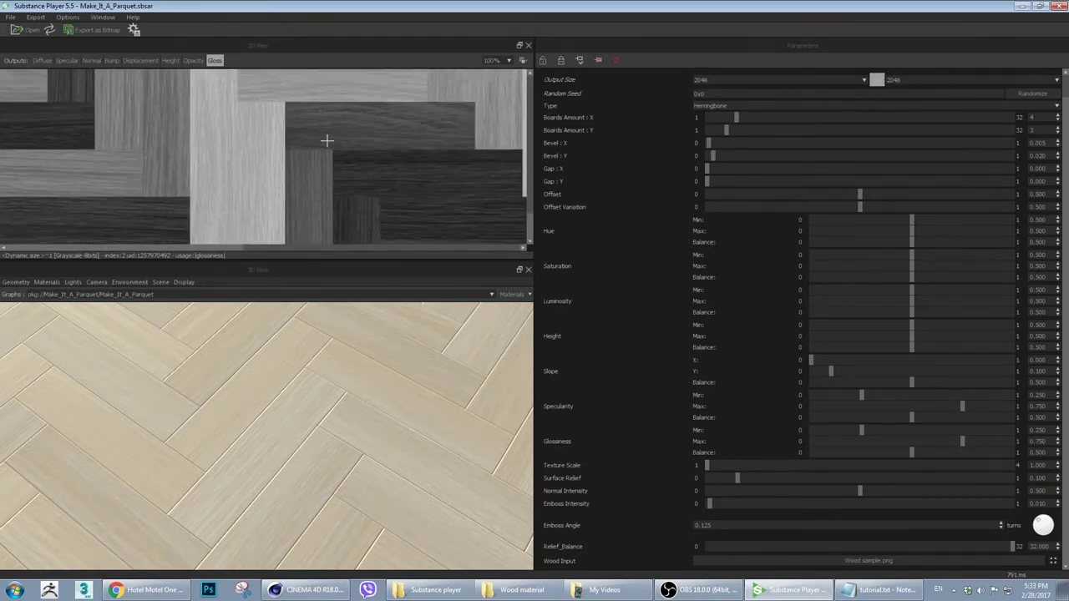
pyautogui.scroll(-5, 326, 141)
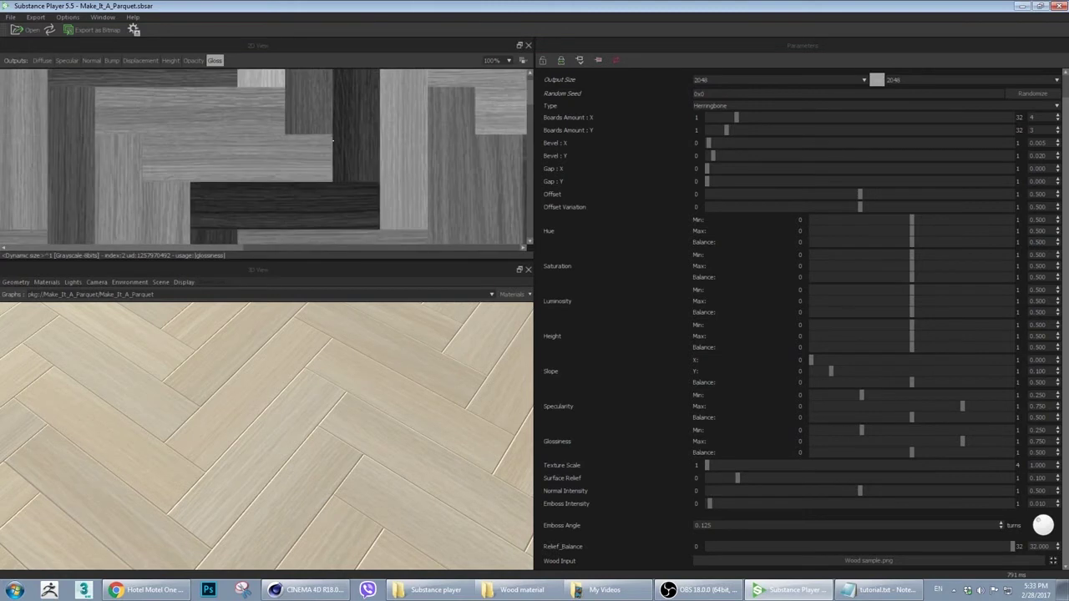
pyautogui.scroll(2, 326, 141)
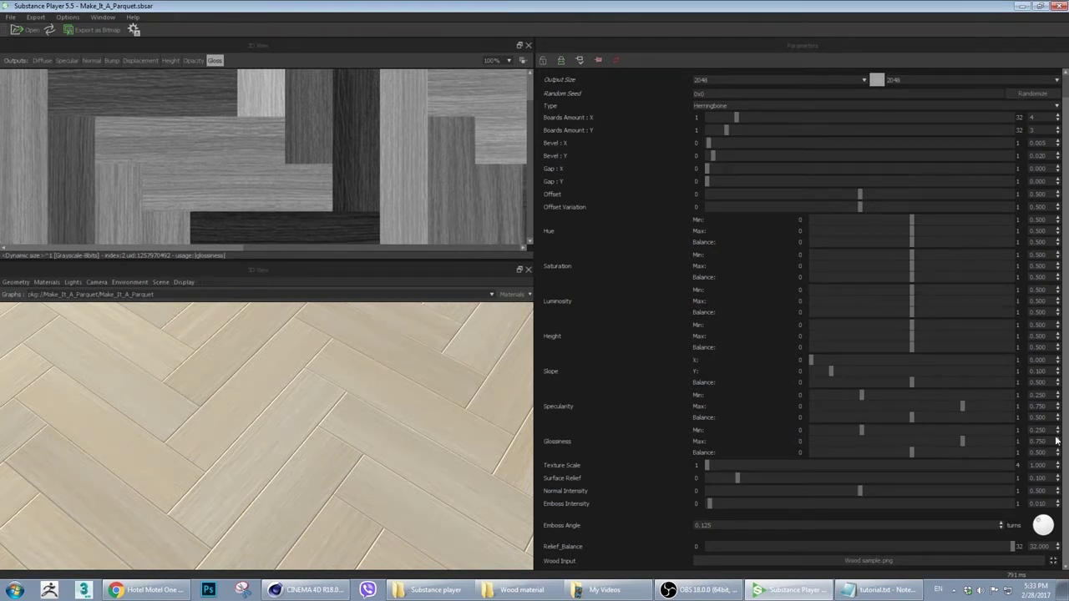
# Try a Glossiness Min of 0.7 and check the contrast between boards in the gloss map
pyautogui.moveTo(1049, 430); pyautogui.dragTo(1029, 431)
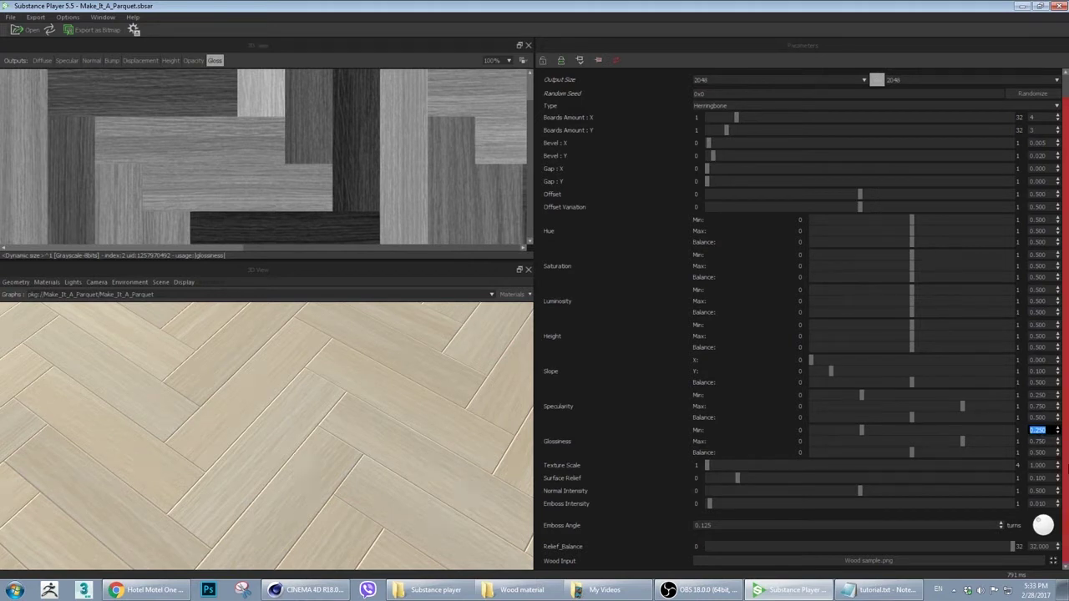
pyautogui.write('0.7')
pyautogui.press('Return')
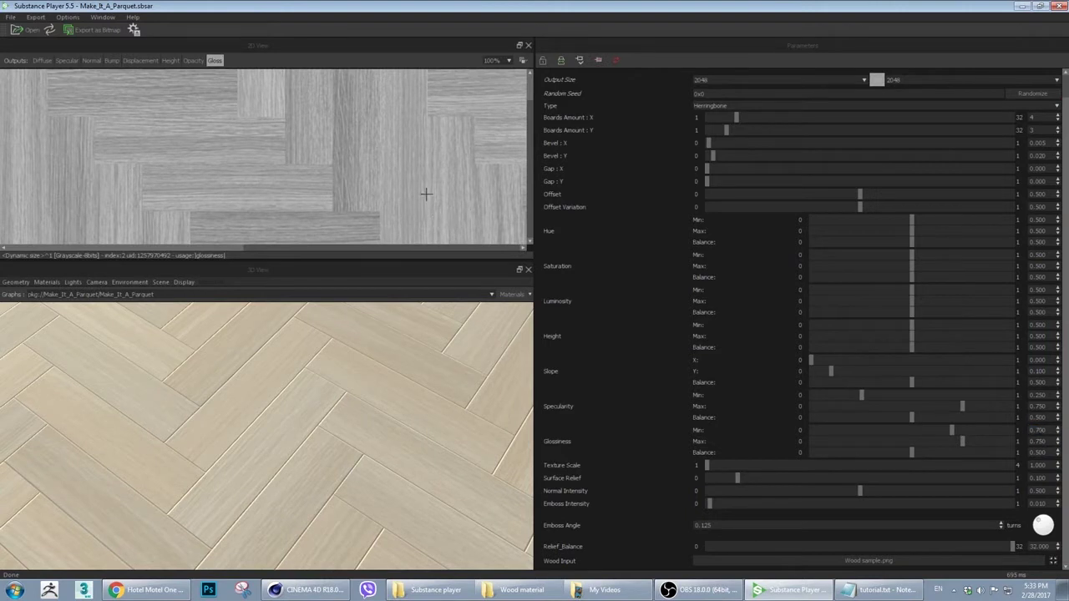
pyautogui.scroll(-11, 426, 193)
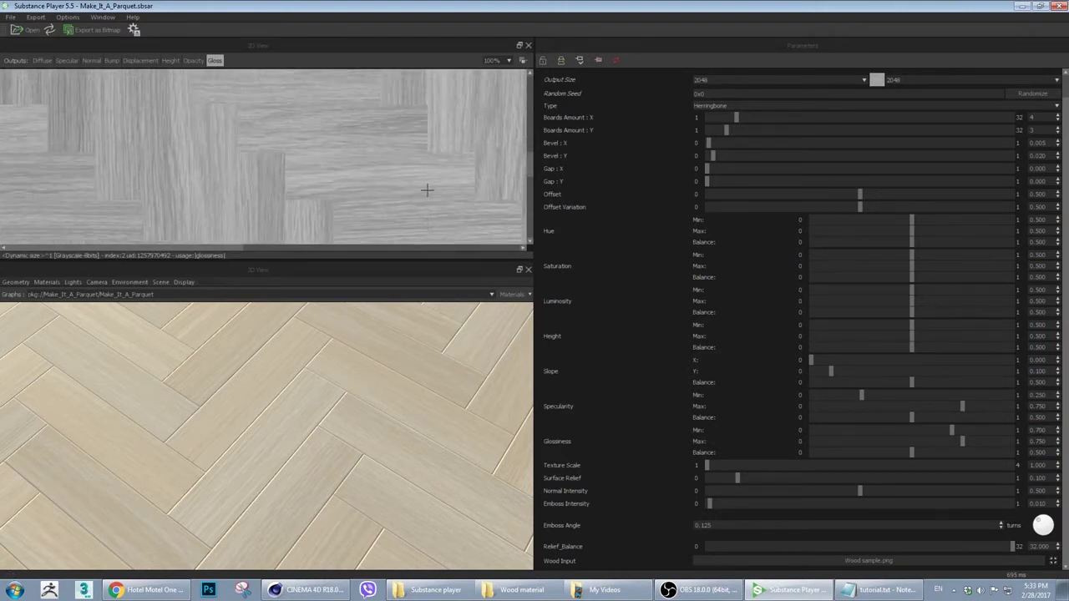
# Set the Glossiness Min to 0.6 and inspect the gloss map at 50% zoom
pyautogui.click(1050, 429)
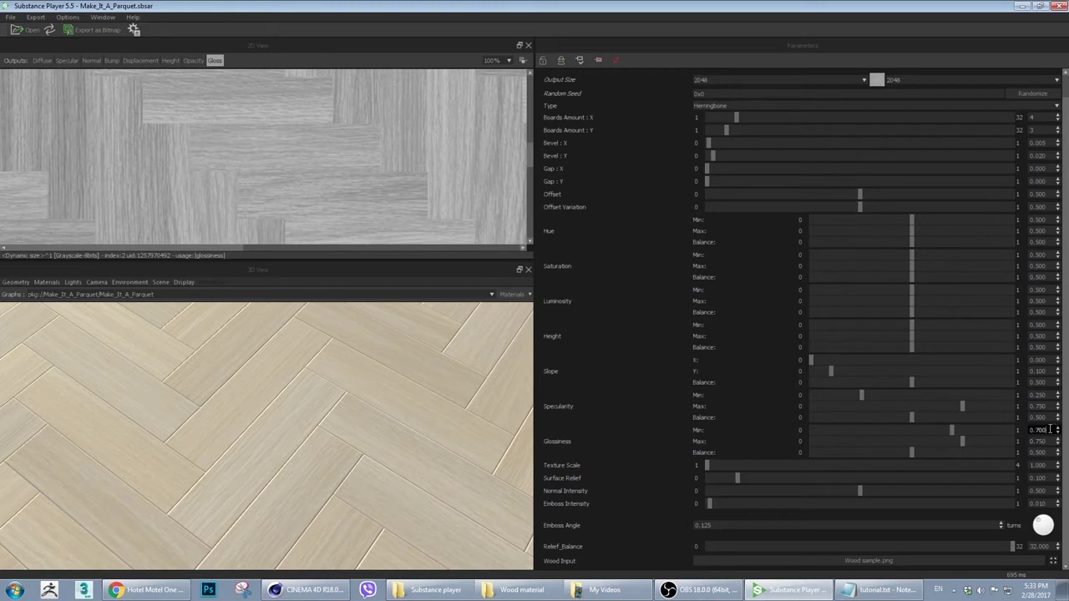
pyautogui.click(947, 430)
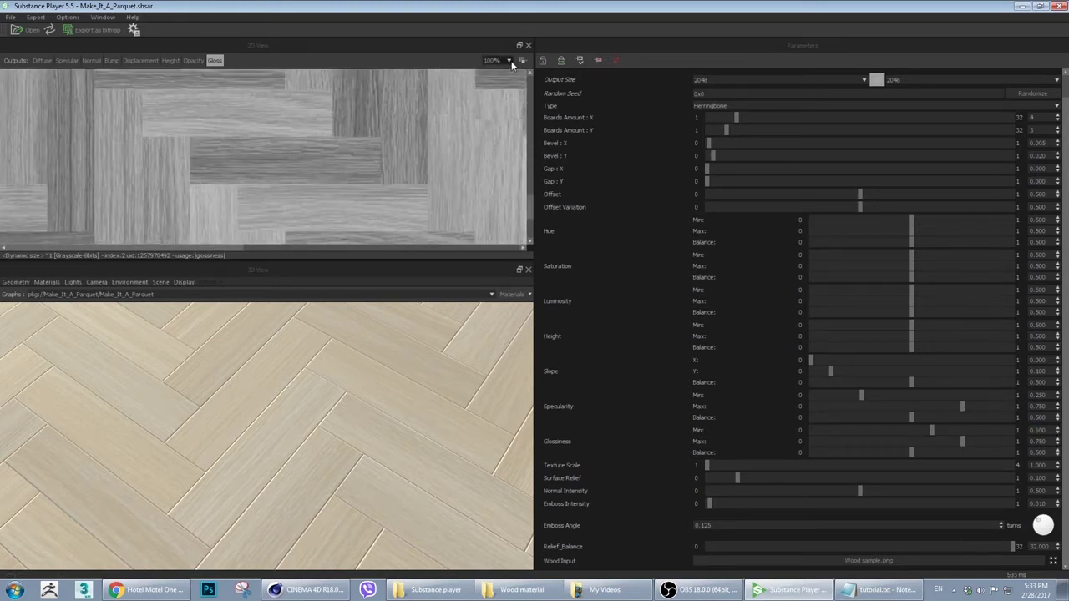
pyautogui.click(507, 60)
pyautogui.click(494, 102)
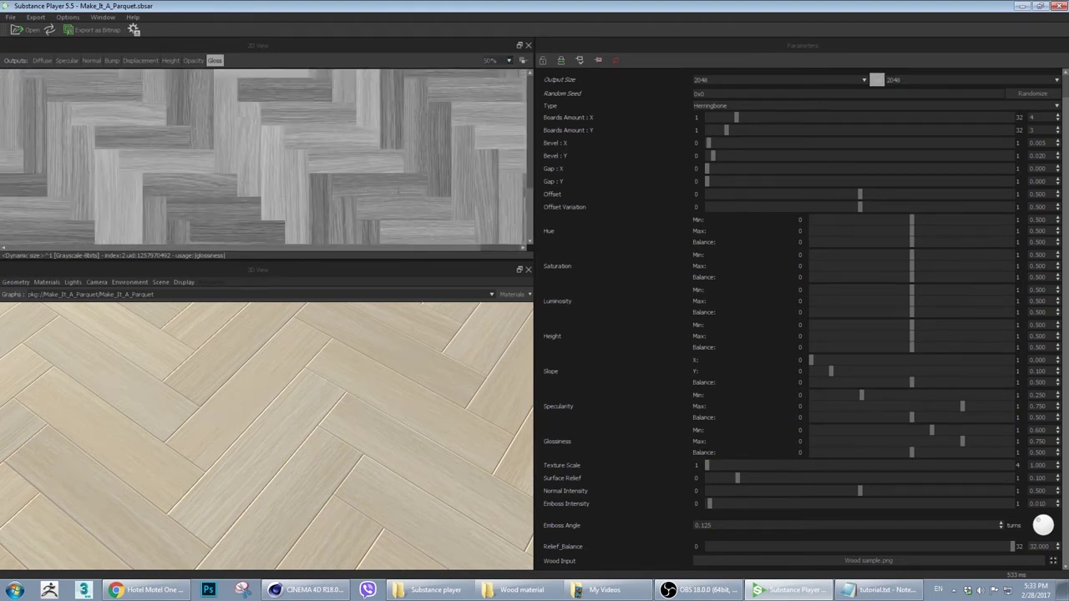
pyautogui.moveTo(342, 213); pyautogui.dragTo(201, 86, button='middle')
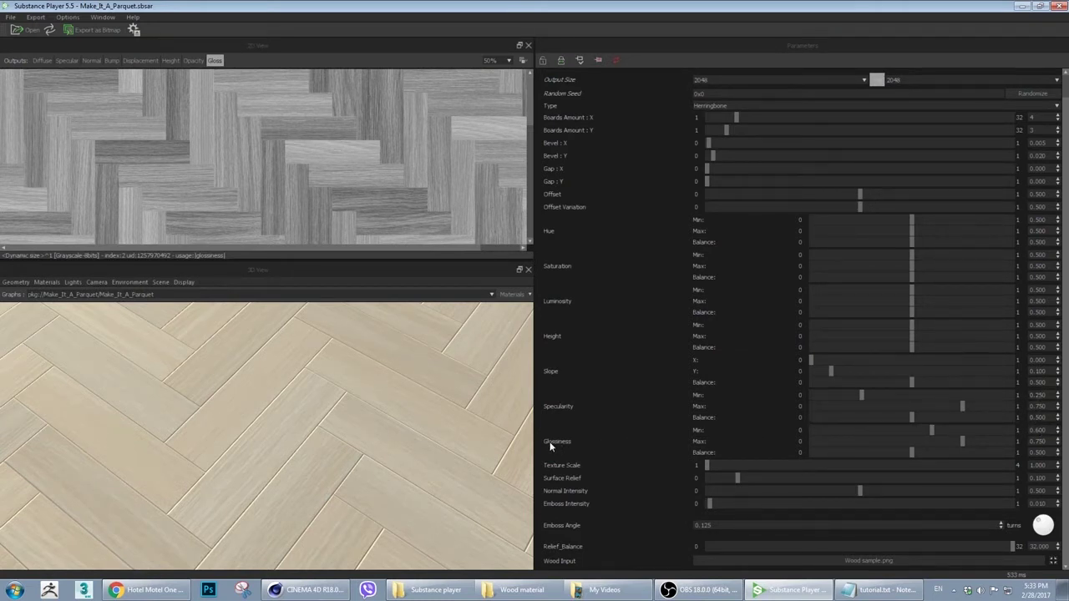
# Widen the Glossiness range to a Min of 0 and a Max of 1
pyautogui.doubleClick(1052, 430)
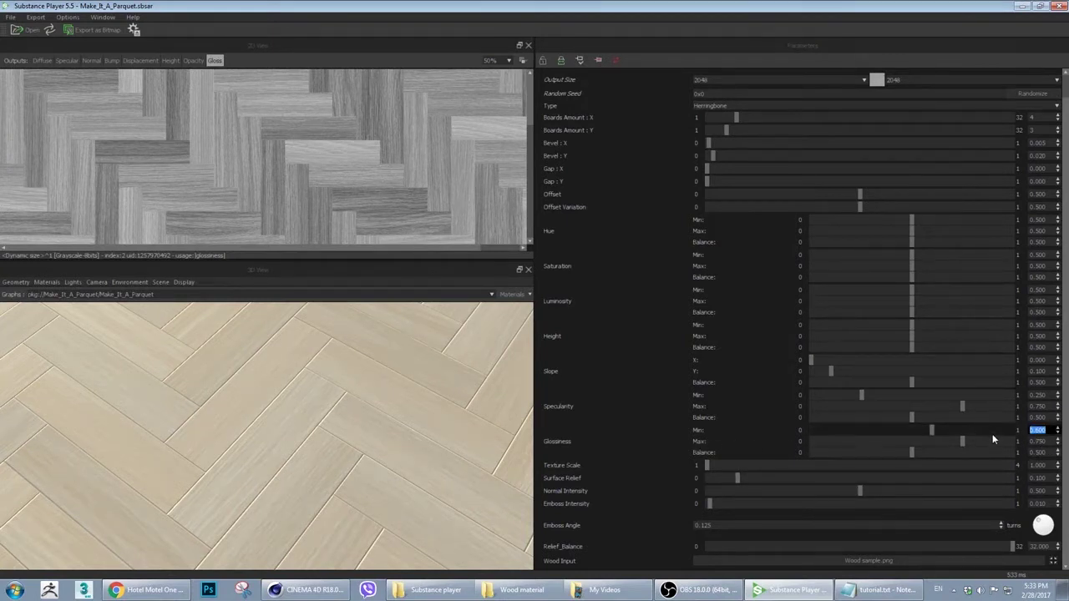
pyautogui.write('0')
pyautogui.press('Return')
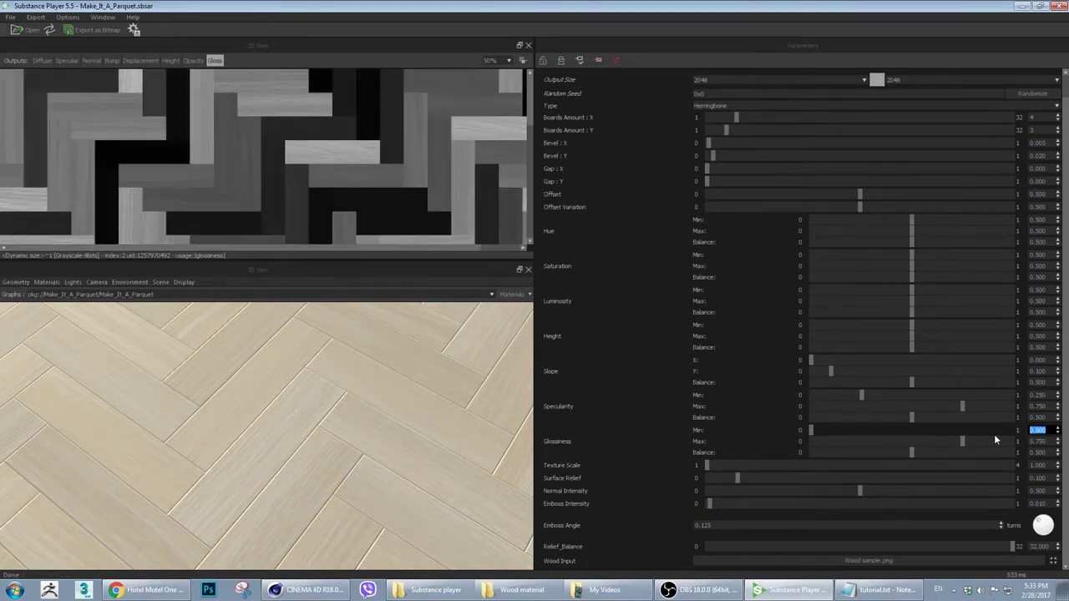
pyautogui.press('Tab')
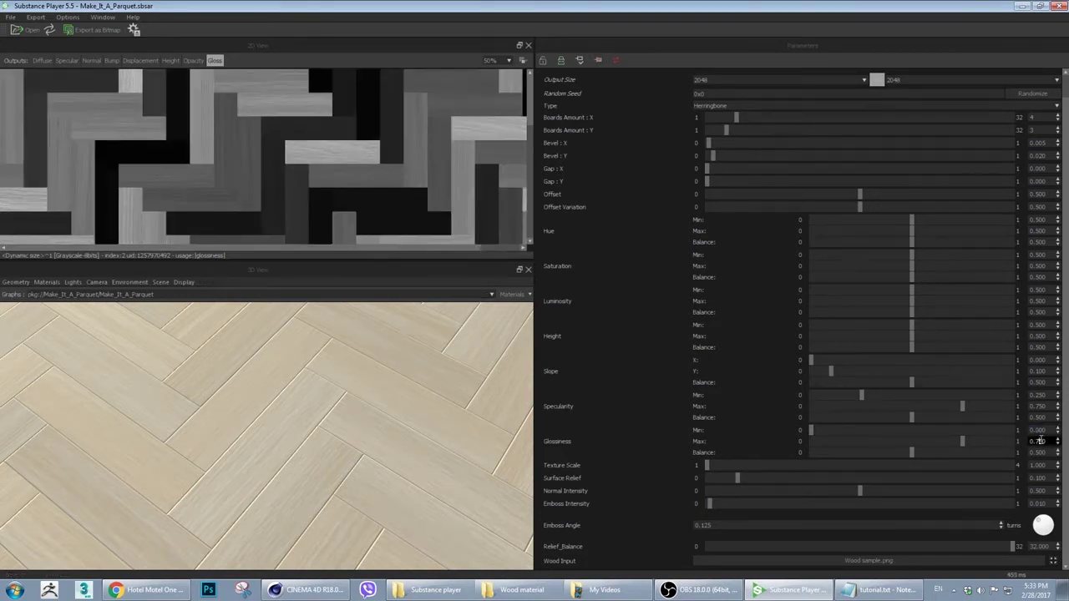
pyautogui.write('1')
pyautogui.press('Return')
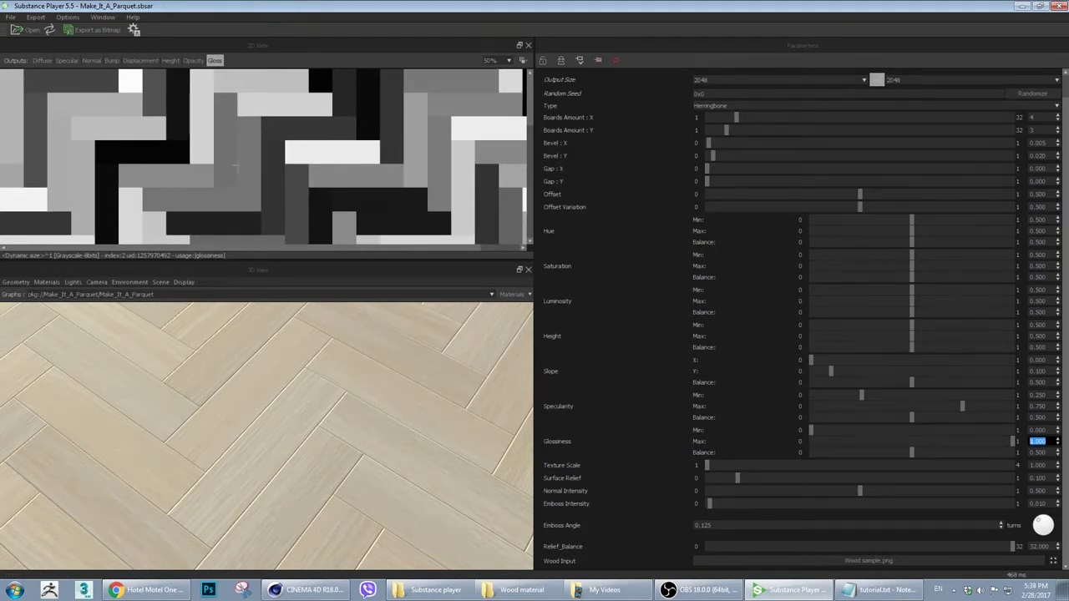
# Try Glossiness Balance values of 1 and 0 on the gloss map, and restore the Balance to 0.5
pyautogui.moveTo(1052, 454); pyautogui.dragTo(998, 457)
pyautogui.write('1')
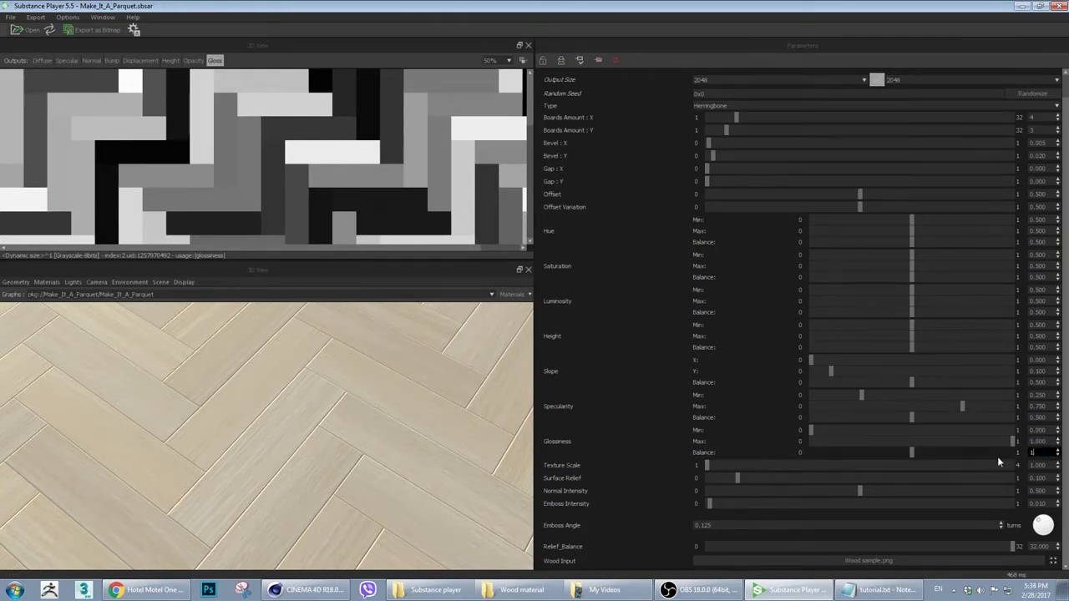
pyautogui.press('Return')
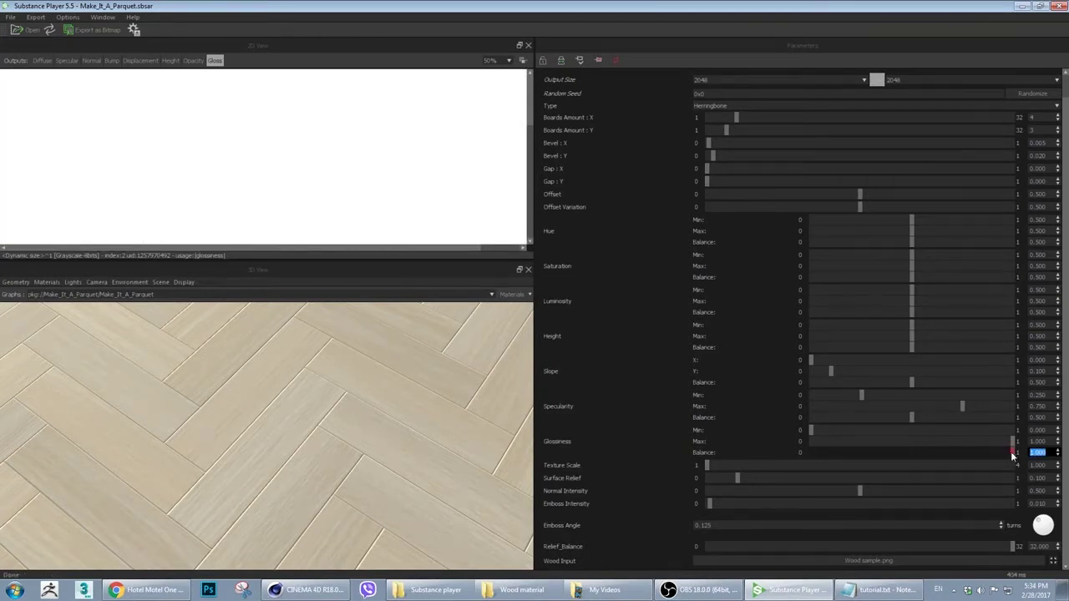
pyautogui.write('1.')
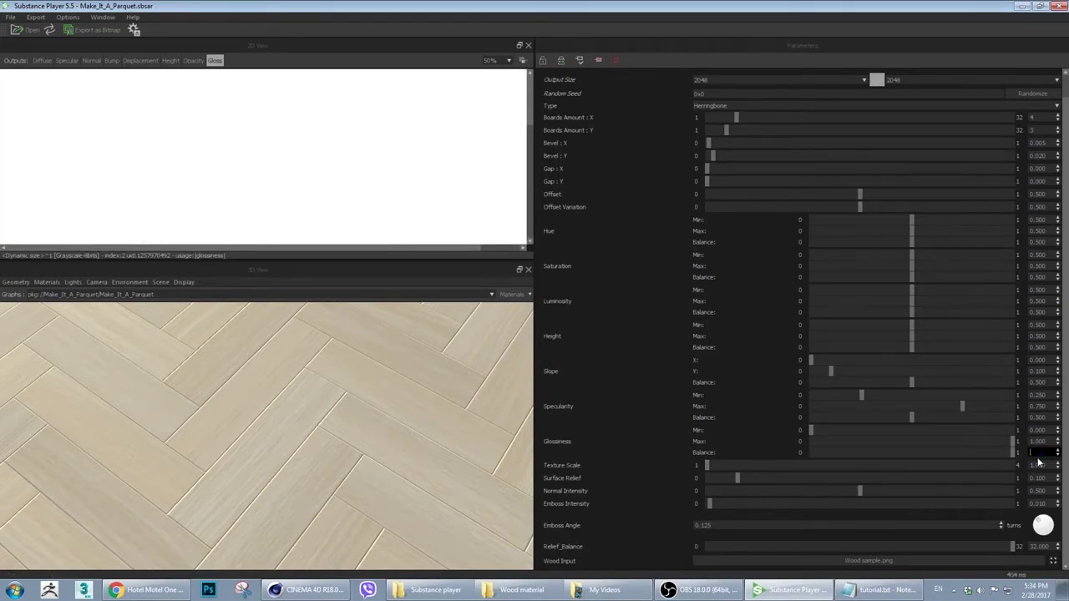
pyautogui.write('0')
pyautogui.press('Return')
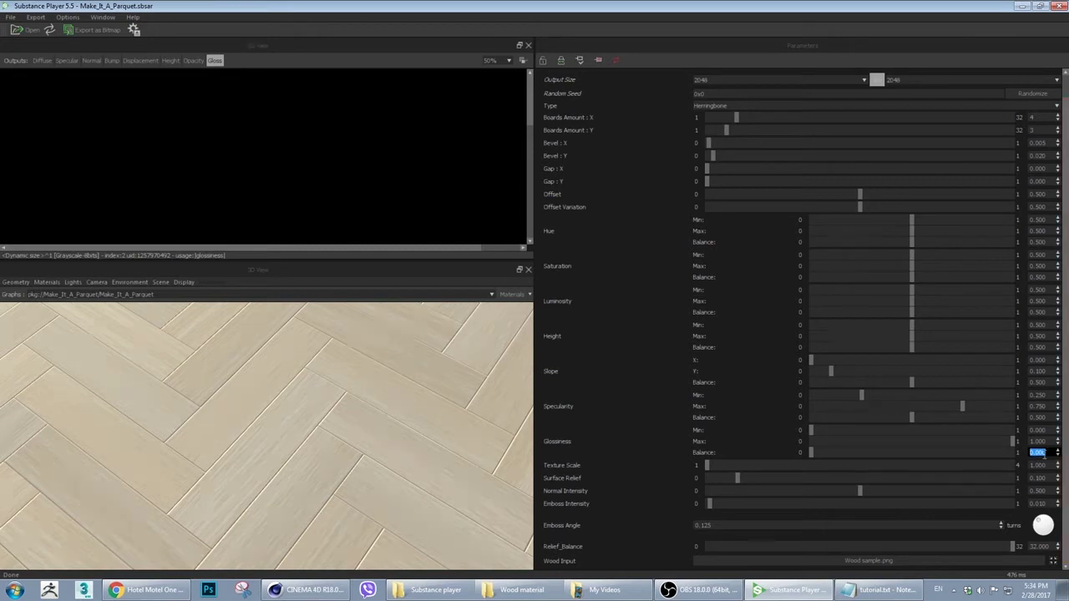
pyautogui.write('0.5')
pyautogui.press('Return')
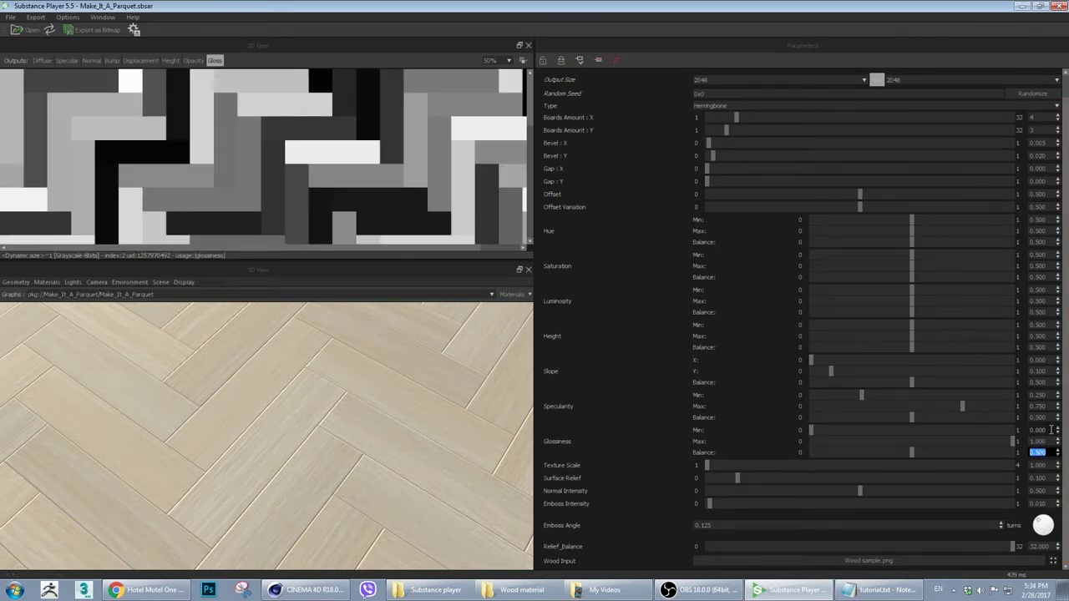
# Set the Glossiness Min to 0.6 and try a Max of 0.7
pyautogui.moveTo(1051, 429); pyautogui.dragTo(1012, 430)
pyautogui.write('0.6')
pyautogui.press('Return')
pyautogui.moveTo(1050, 441); pyautogui.dragTo(950, 445)
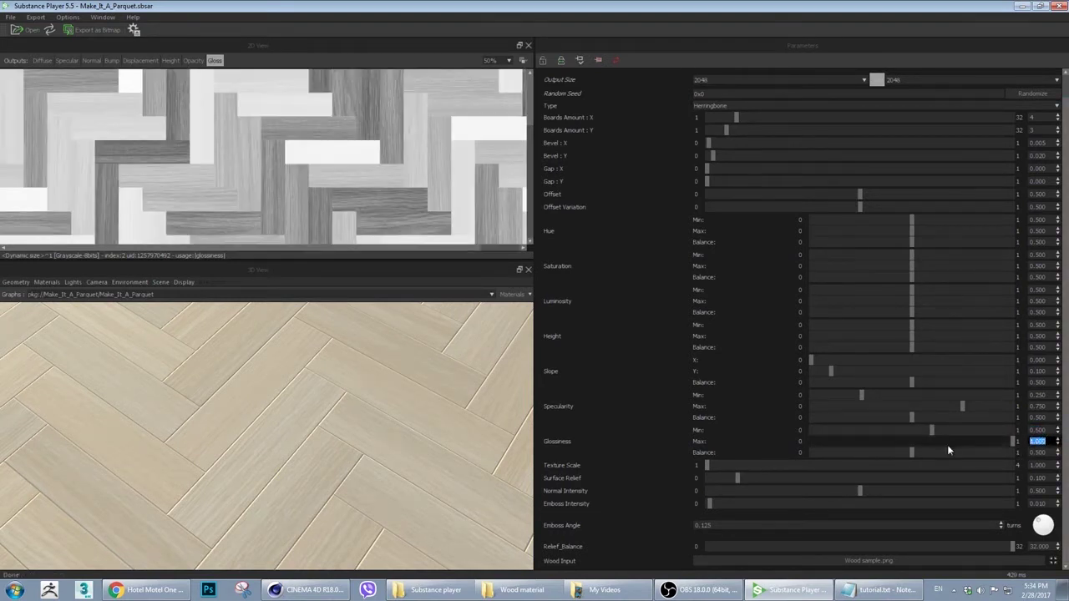
pyautogui.write('0.7')
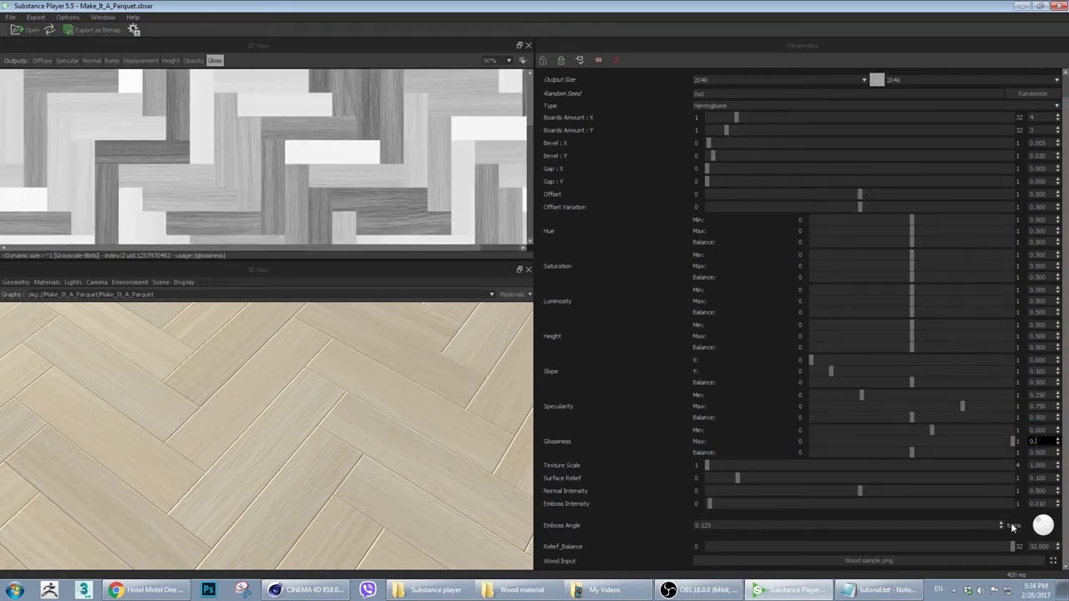
pyautogui.press('Return')
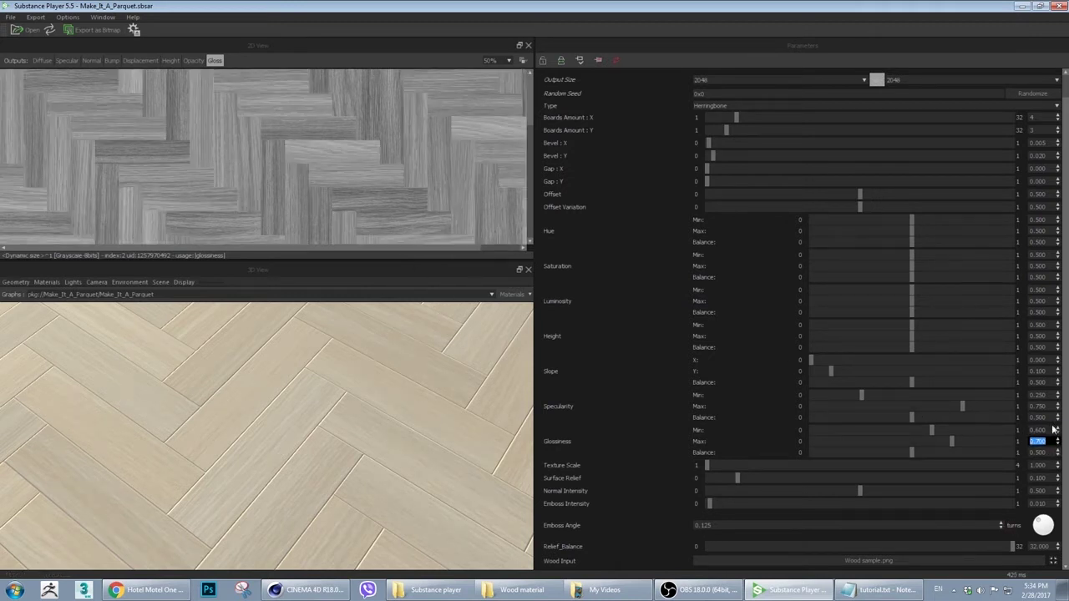
# Raise the Glossiness Max to 0.8 and inspect the contrast between boards across the gloss map
pyautogui.write('0.8')
pyautogui.press('Return')
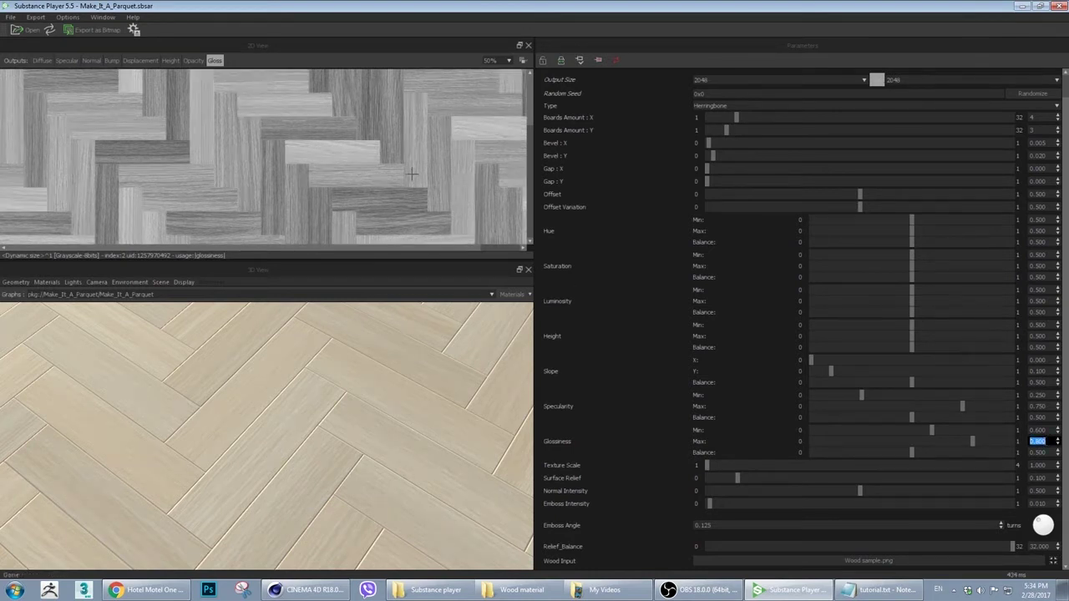
pyautogui.click(1054, 431)
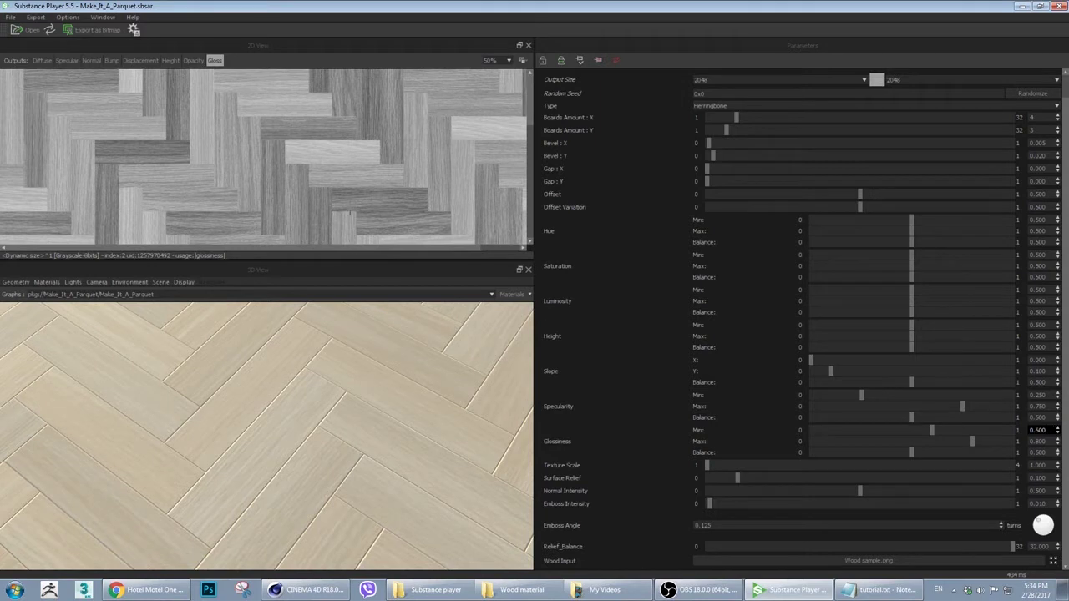
pyautogui.click(318, 182)
pyautogui.scroll(-5, 336, 177)
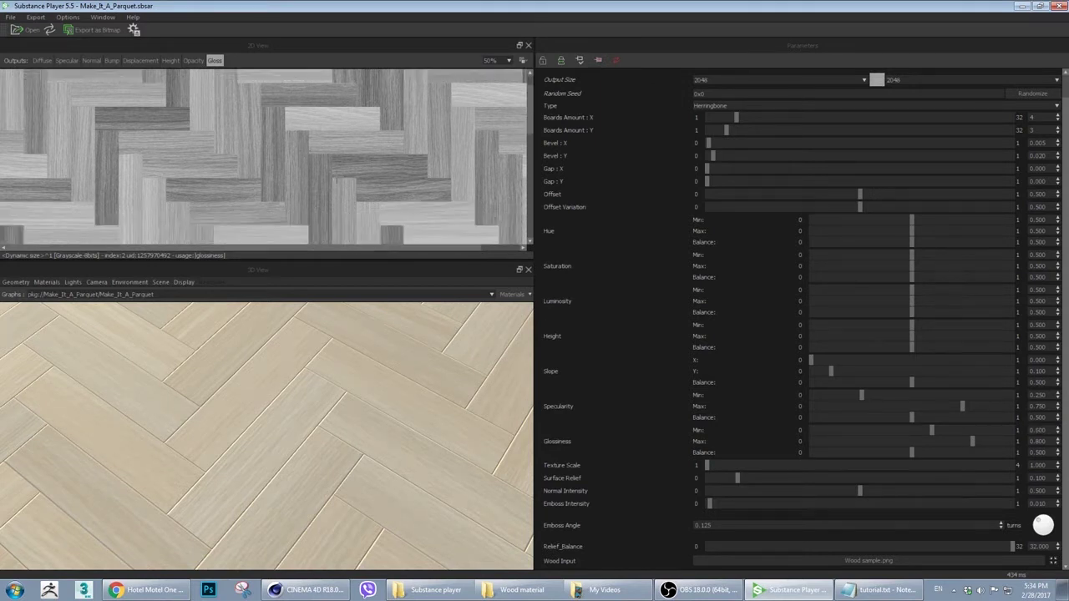
pyautogui.scroll(-3, 334, 169)
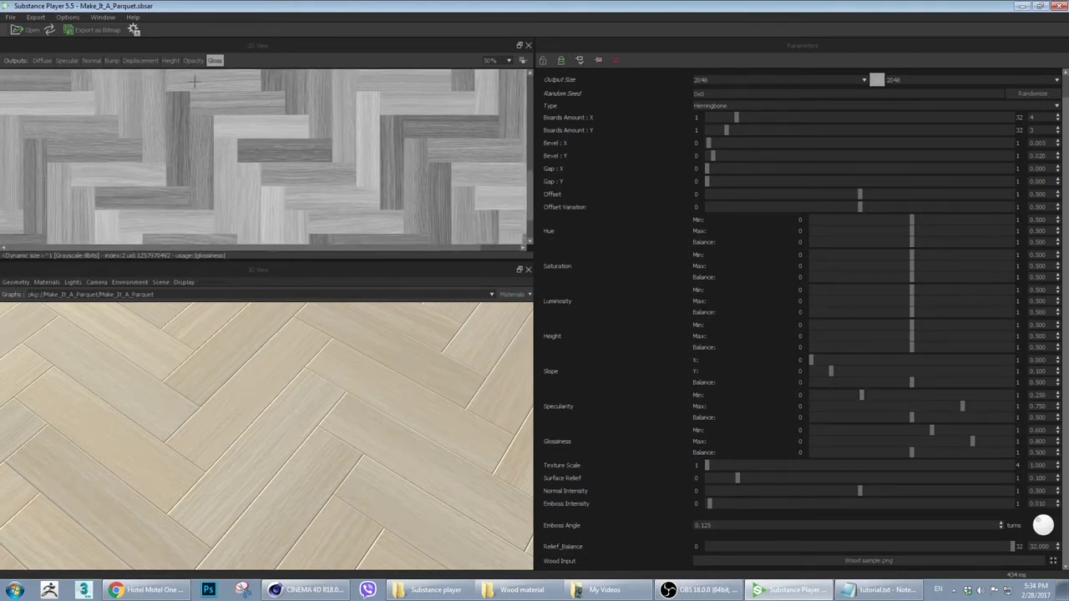
# Display the specular map and set the Specularity Min to 0.75
pyautogui.click(66, 61)
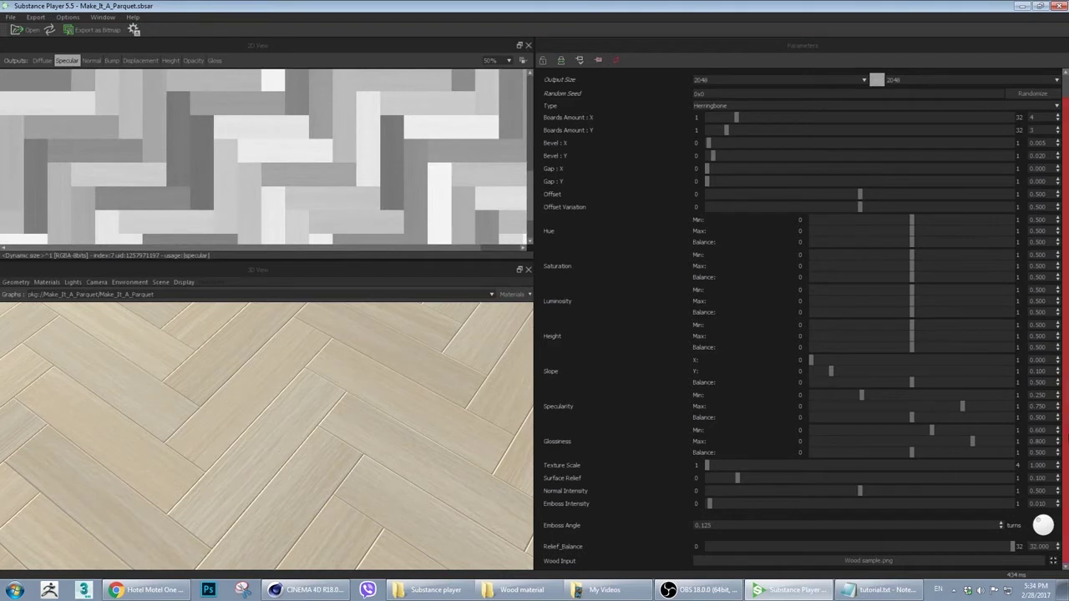
pyautogui.doubleClick(1043, 393)
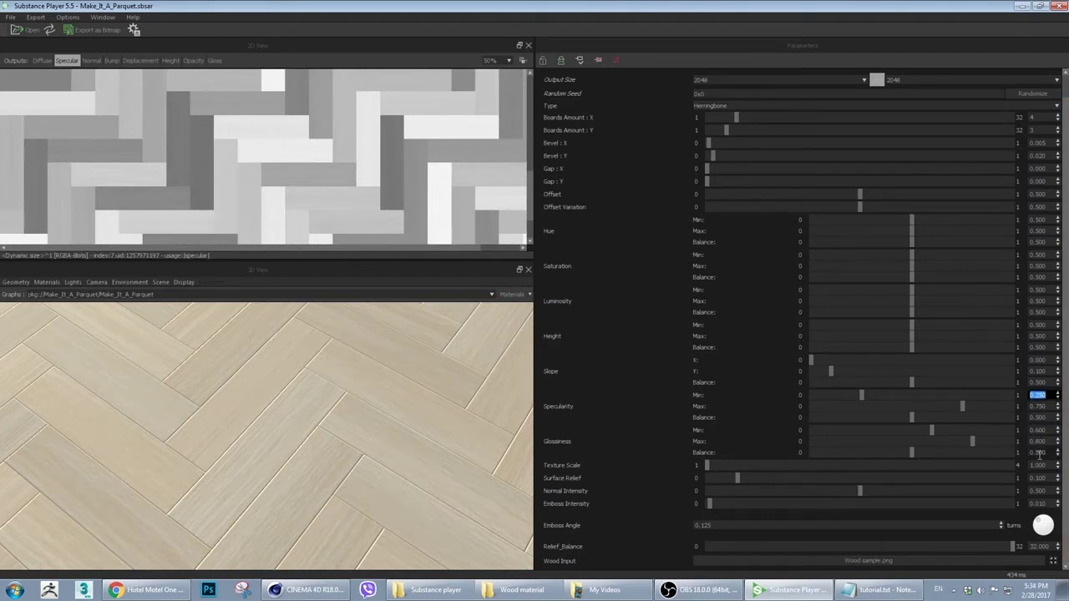
pyautogui.write('0.')
pyautogui.press('Return')
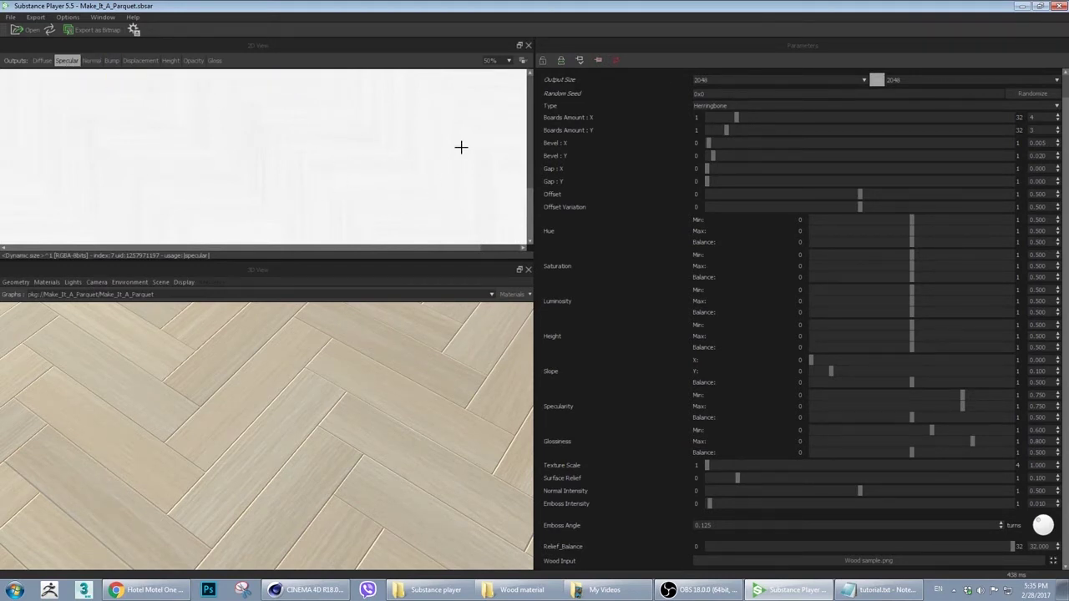
# Display the normal map and try a Slope Y of 0 to check how the boards' tilt responds
pyautogui.click(93, 62)
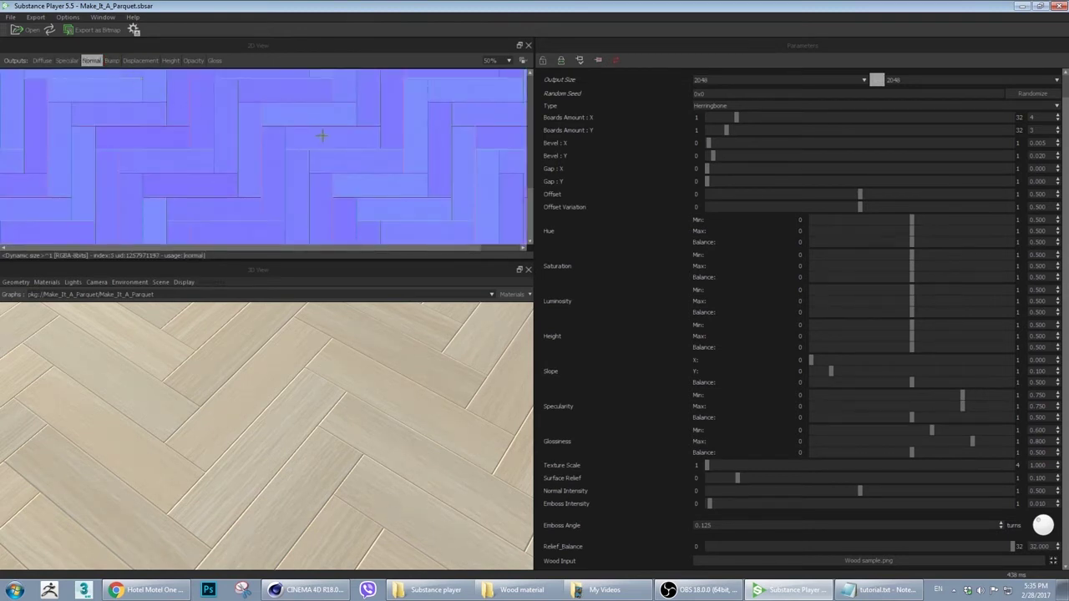
pyautogui.scroll(1, 328, 137)
pyautogui.scroll(3, 327, 137)
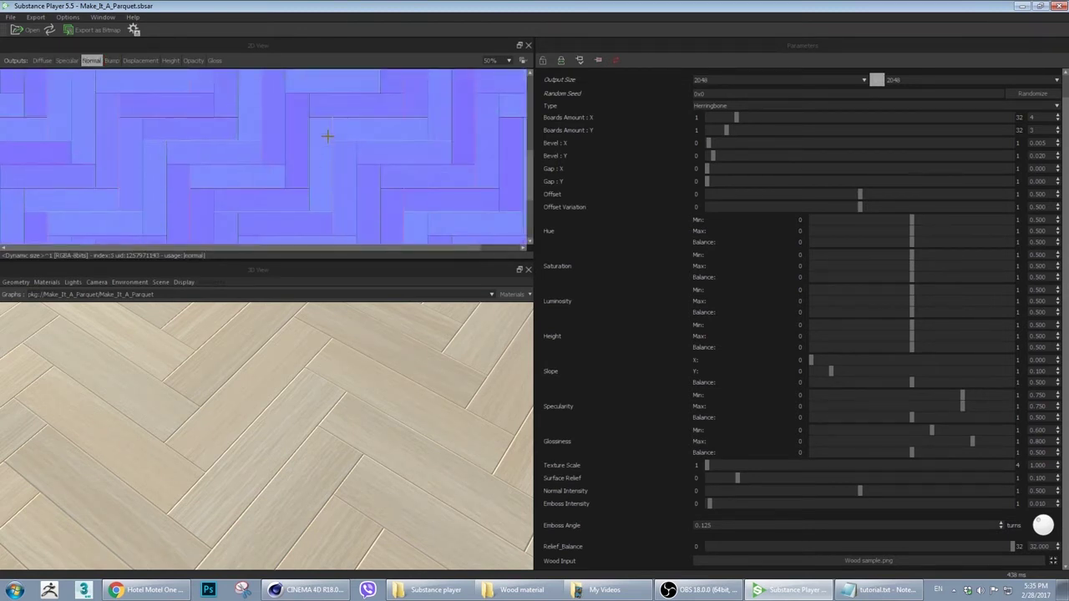
pyautogui.moveTo(1049, 372); pyautogui.dragTo(990, 374)
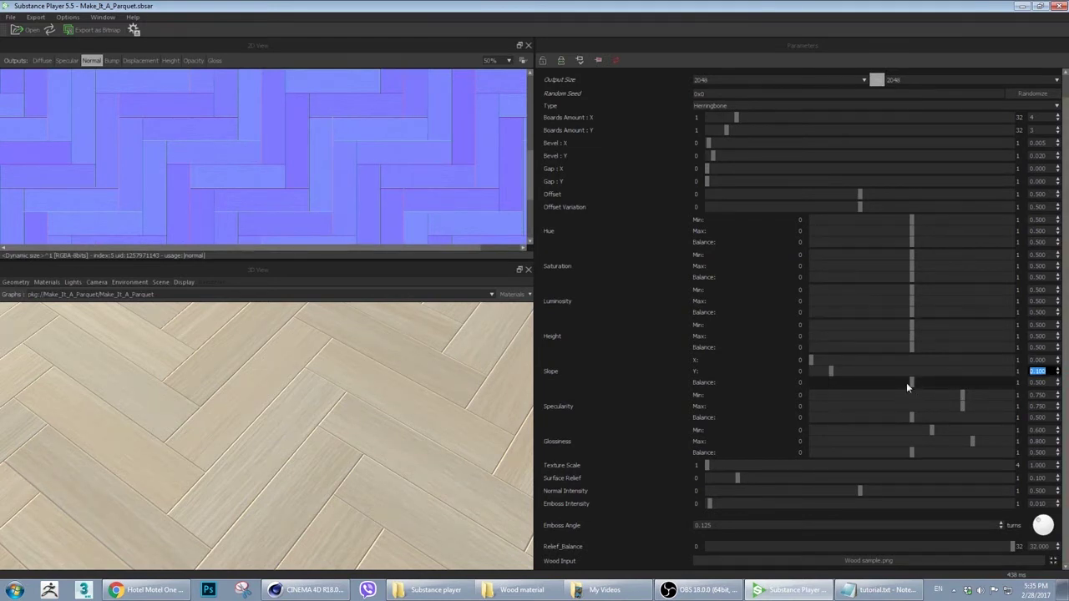
pyautogui.write('0')
pyautogui.press('Return')
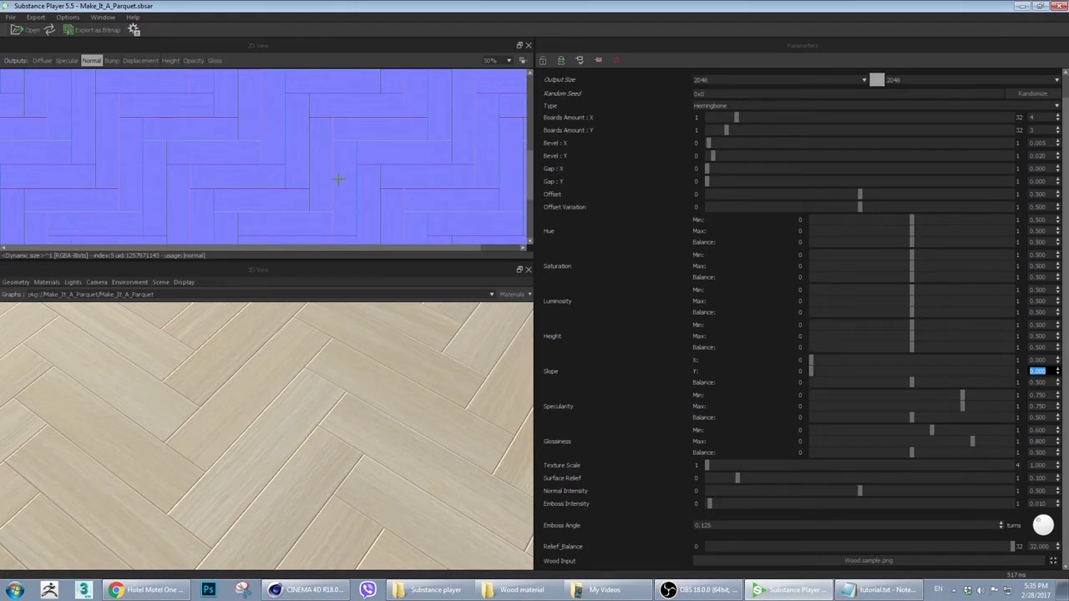
pyautogui.scroll(5, 328, 171)
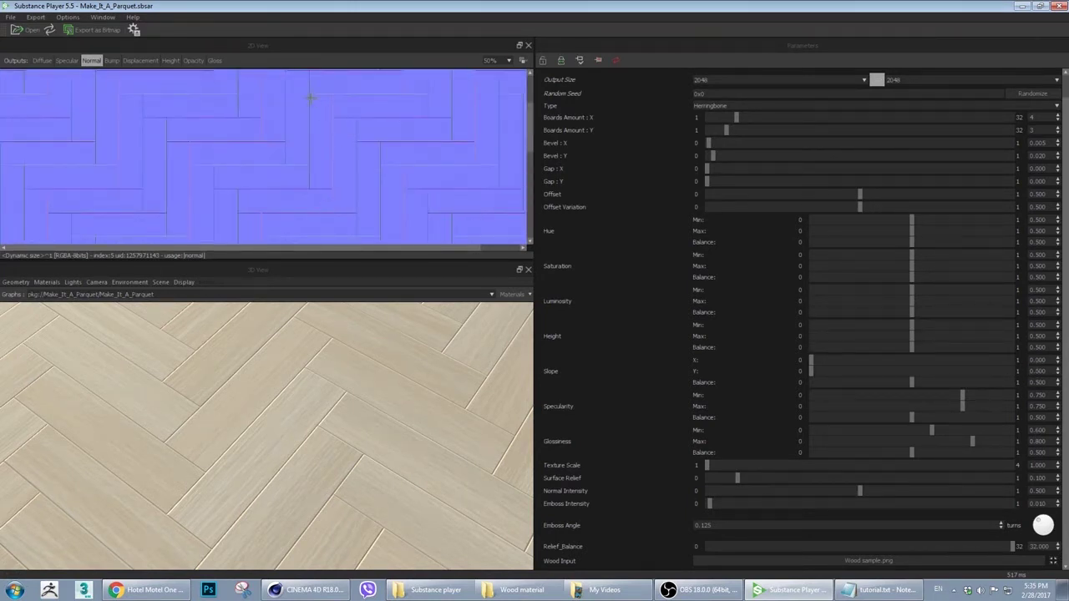
# Restore the Slope Y to 0.1 and inspect the board tilt variation in the normal map
pyautogui.doubleClick(1036, 371)
pyautogui.write('0.1')
pyautogui.press('Return')
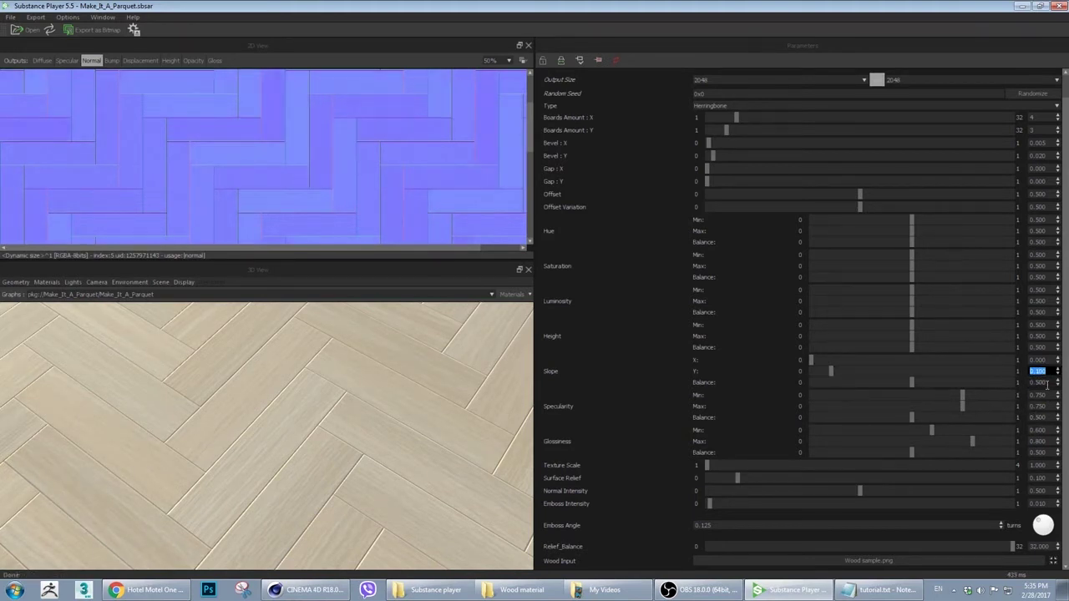
pyautogui.click(374, 173)
pyautogui.scroll(-4, 376, 172)
pyautogui.scroll(-4, 376, 172)
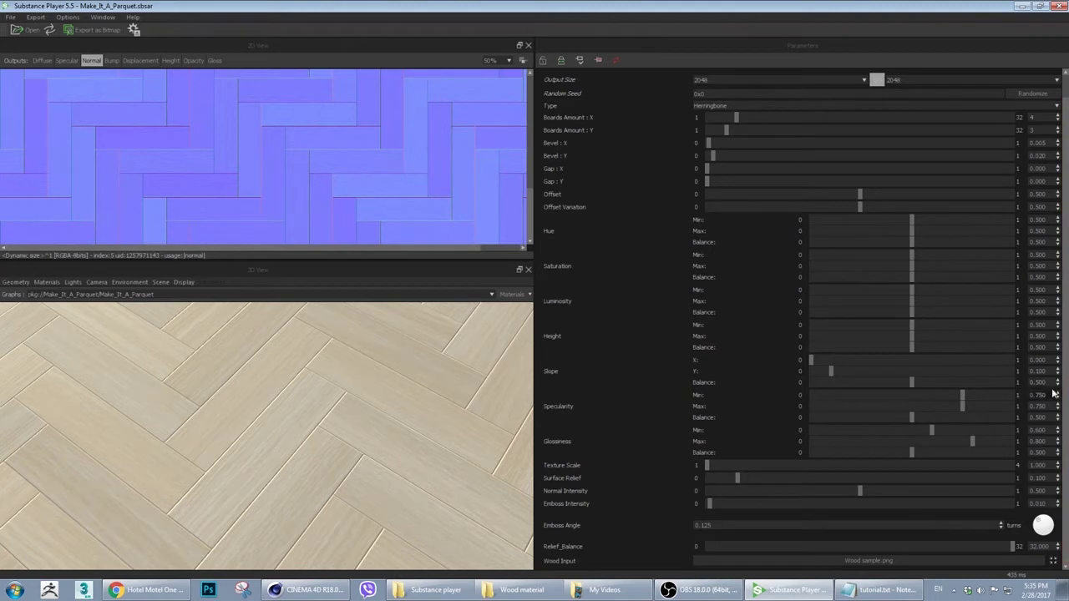
# Set the Slope Y to 0.05 for a subtler tilt of the boards
pyautogui.moveTo(1049, 372); pyautogui.dragTo(965, 380)
pyautogui.write('0.05')
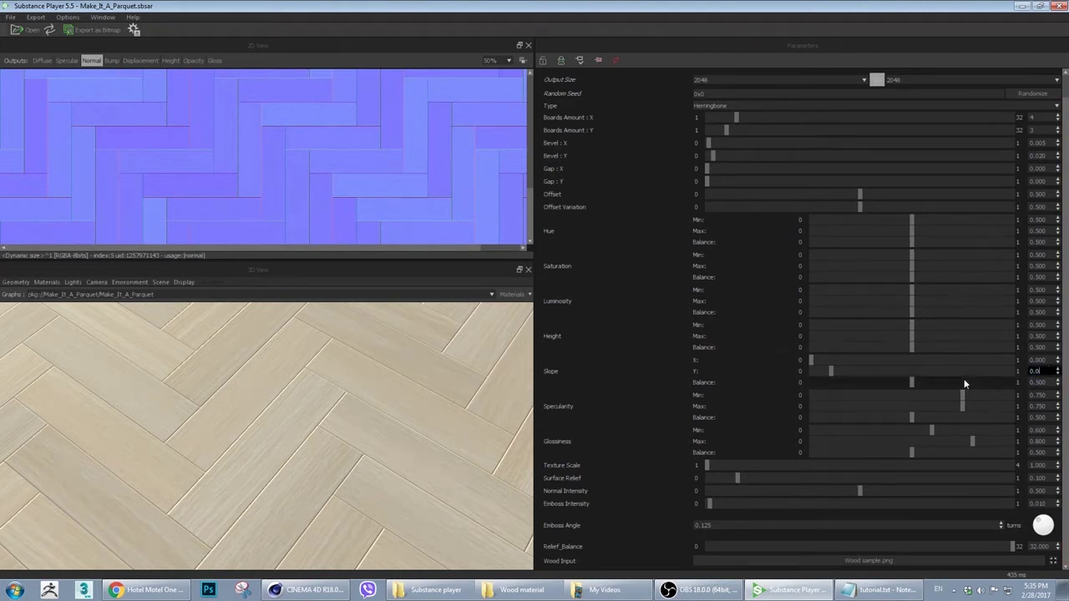
pyautogui.press('Return')
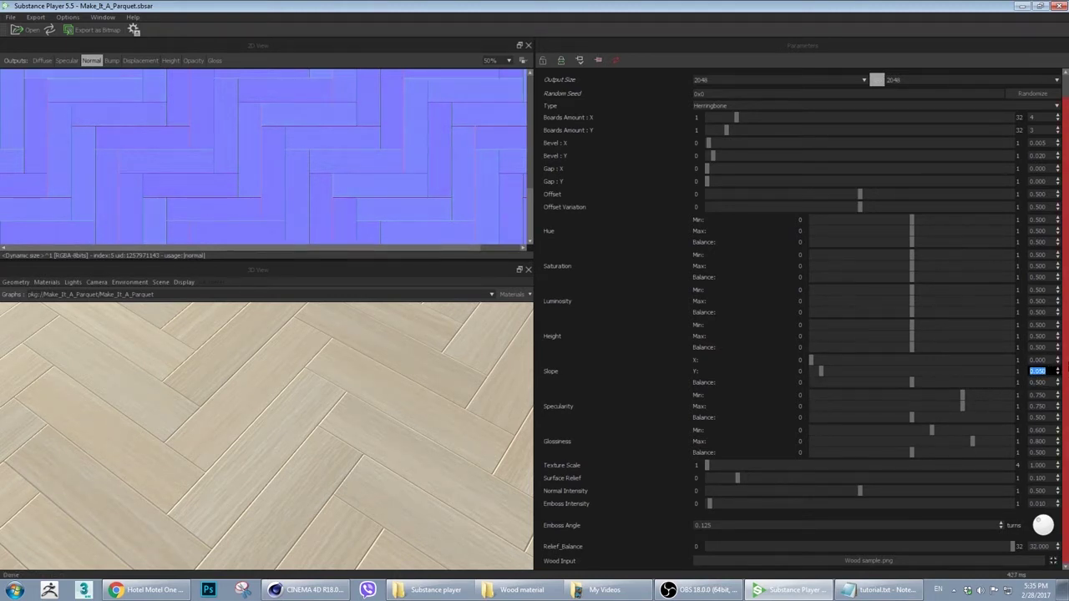
pyautogui.moveTo(1066, 345); pyautogui.dragTo(1067, 343)
pyautogui.scroll(1, 1067, 342)
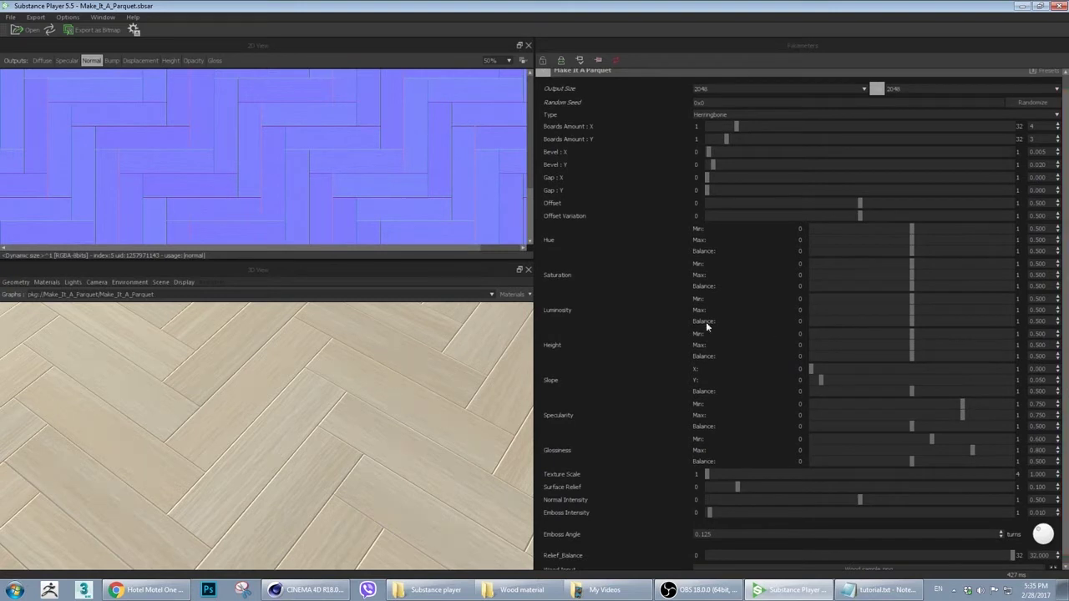
# Display the diffuse map, try a Saturation Max of 0.55, and check the boards on the 3D cube
pyautogui.click(42, 60)
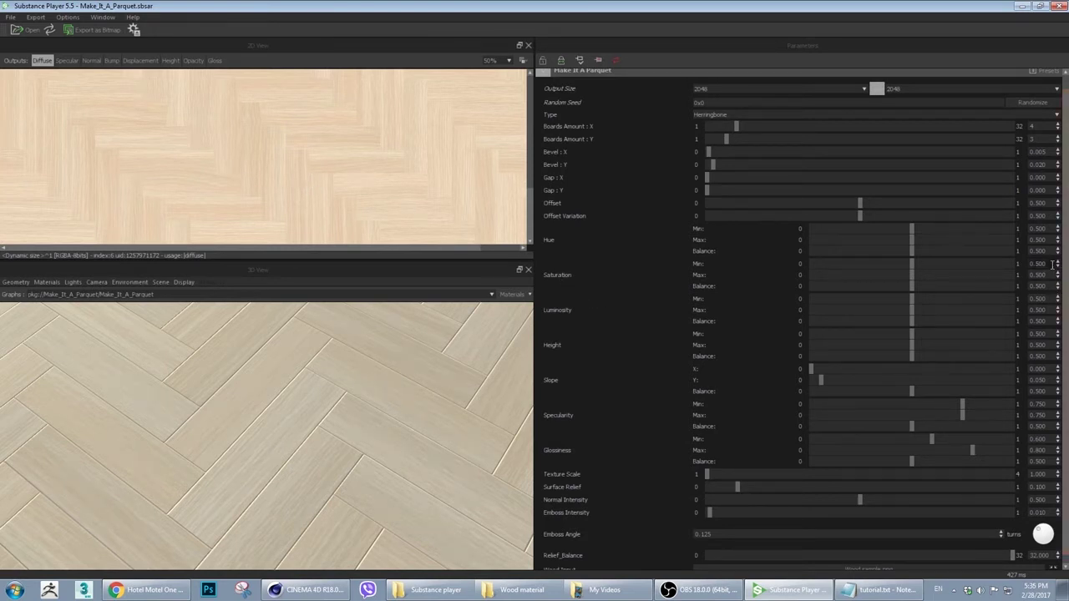
pyautogui.moveTo(1043, 264); pyautogui.dragTo(1040, 264)
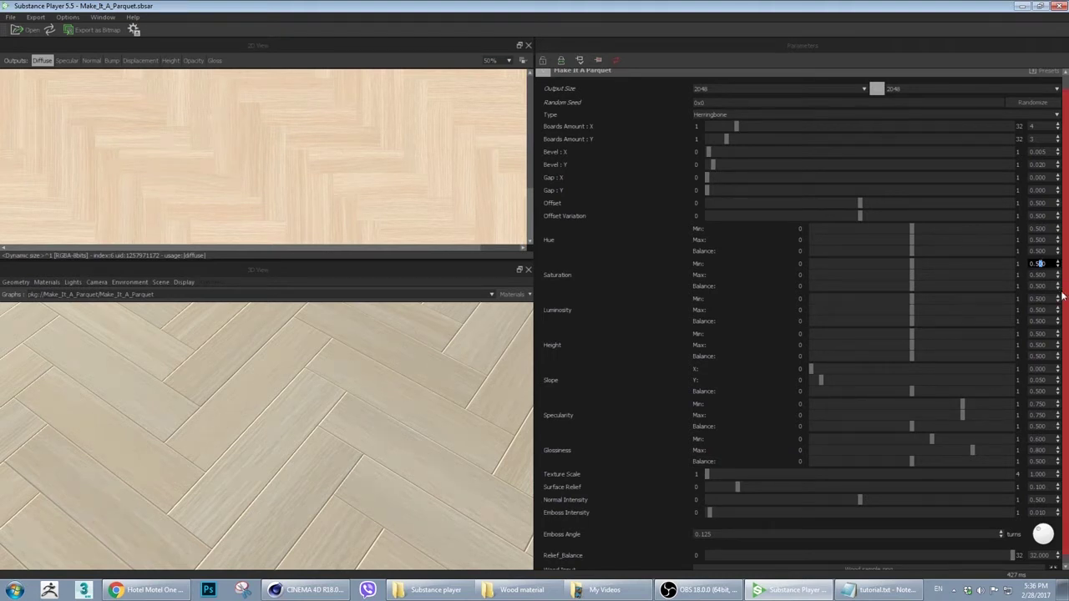
pyautogui.moveTo(1043, 275); pyautogui.dragTo(1053, 275)
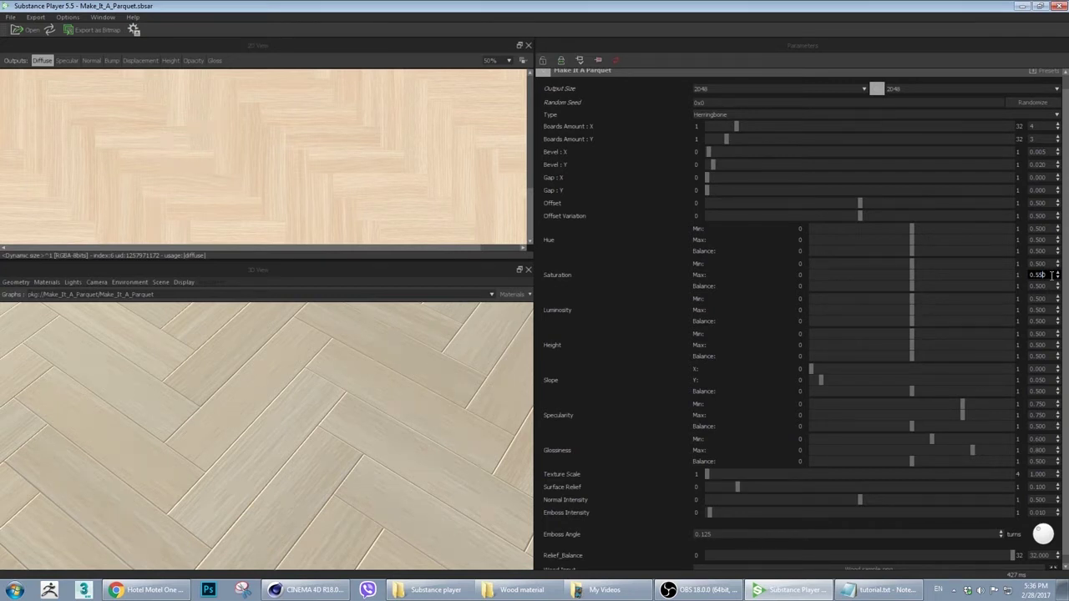
pyautogui.press('Return')
pyautogui.moveTo(460, 382); pyautogui.dragTo(369, 400)
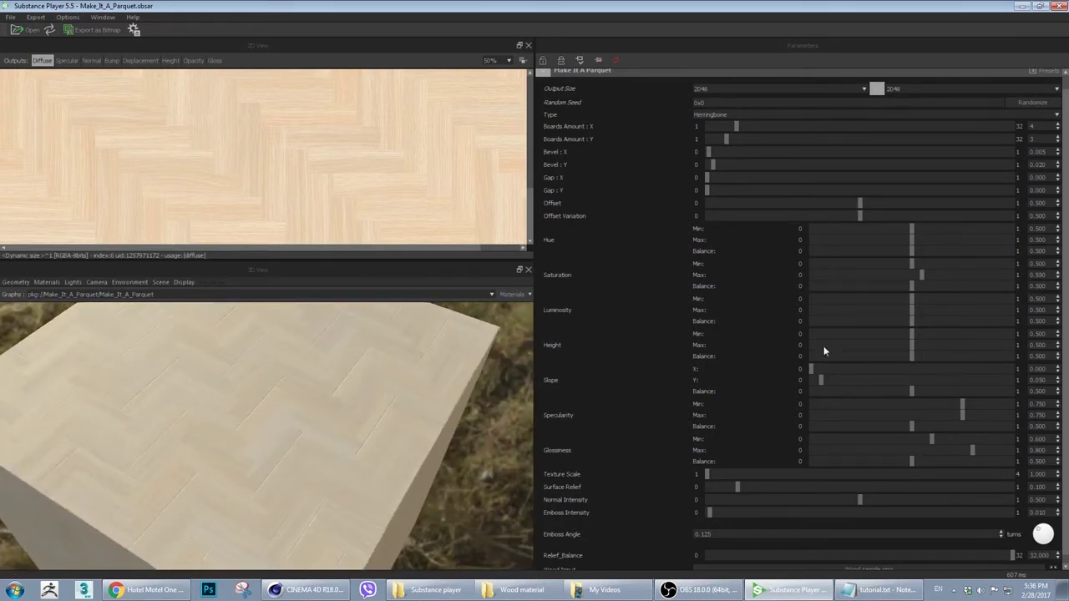
# Set the Saturation Min to 0.45 and the Max back to 0.5, checking the colour variation on the cube
pyautogui.doubleClick(1038, 264)
pyautogui.write('0.45')
pyautogui.press('Return')
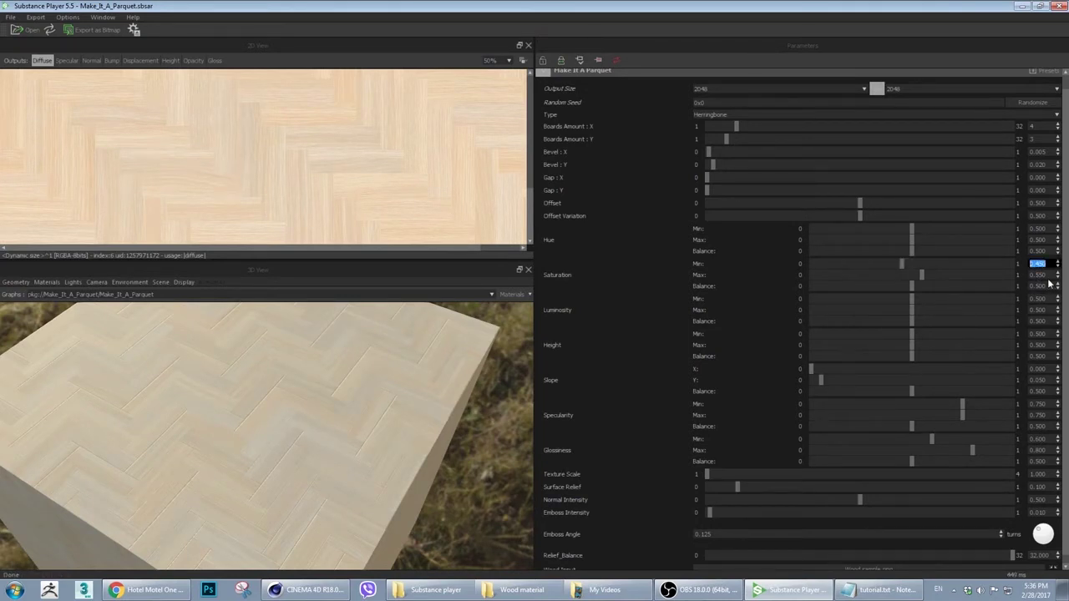
pyautogui.click(1041, 276)
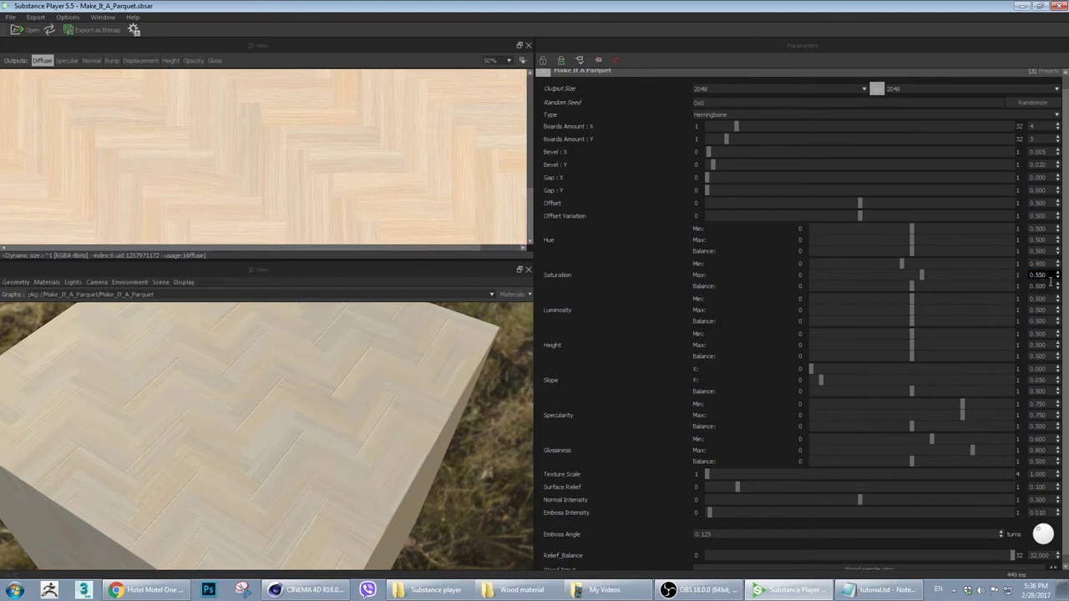
pyautogui.press('Return')
pyautogui.moveTo(350, 413); pyautogui.dragTo(425, 420)
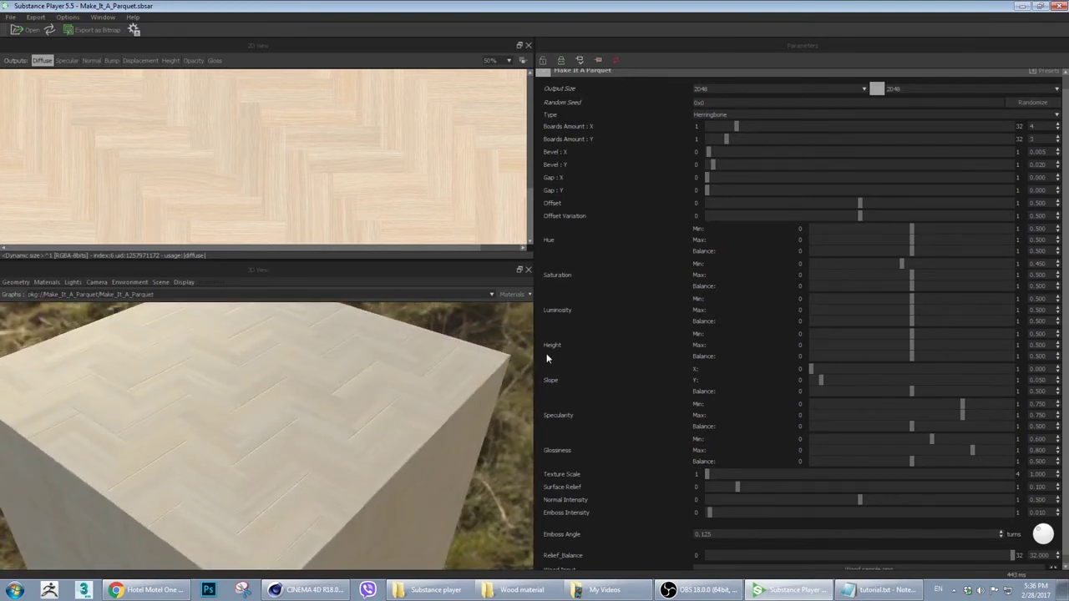
# Set the Luminosity Min to 0.45 and the Max to 0.46
pyautogui.click(1037, 298)
pyautogui.doubleClick(1037, 299)
pyautogui.write('45')
pyautogui.press('Return')
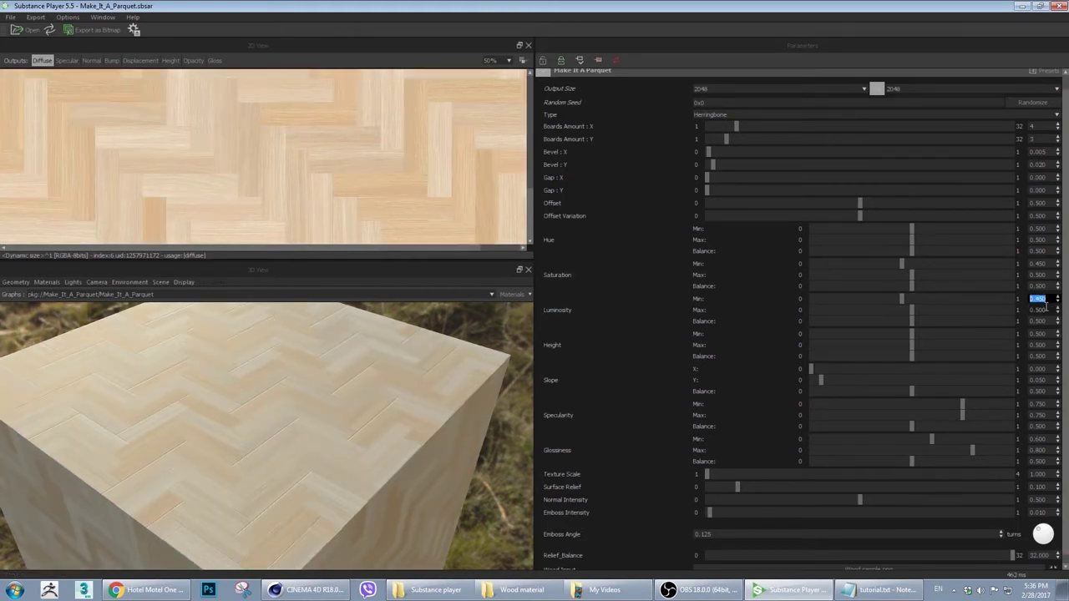
pyautogui.moveTo(270, 341); pyautogui.dragTo(229, 394)
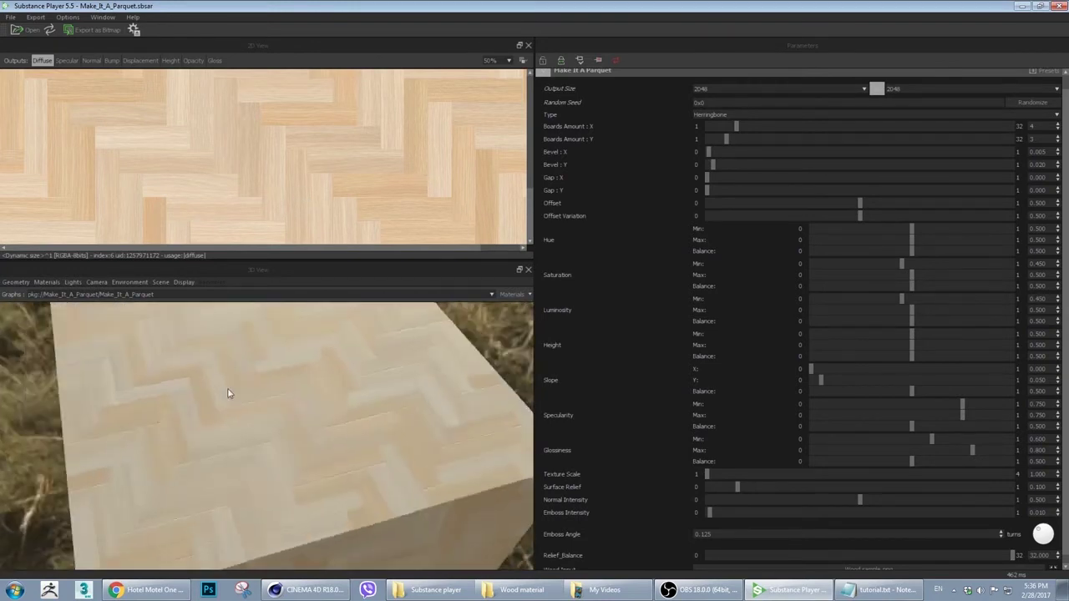
pyautogui.doubleClick(1040, 310)
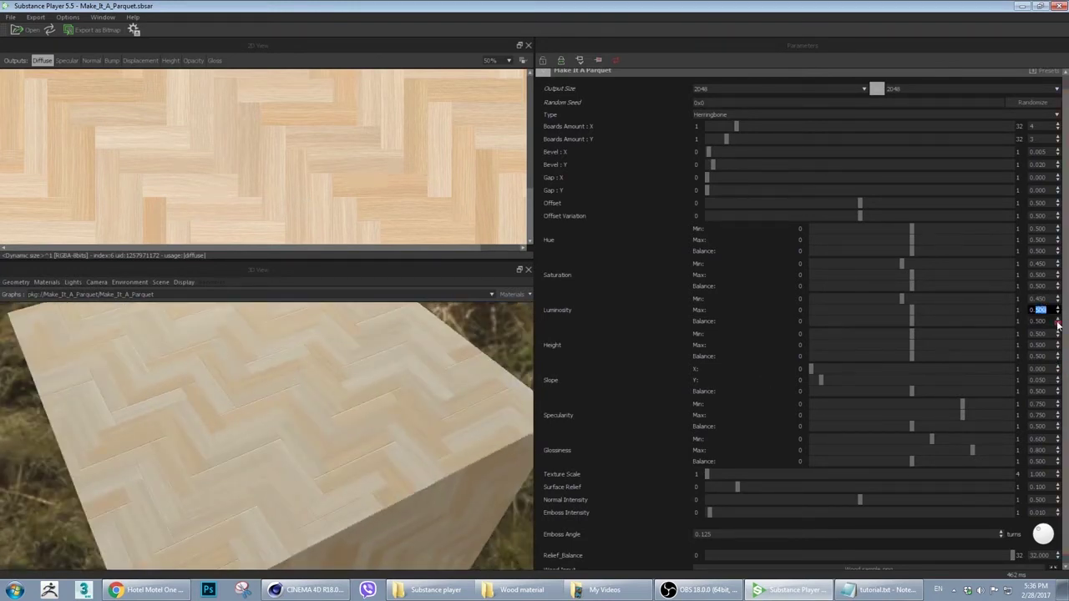
pyautogui.write('46')
pyautogui.press('Return')
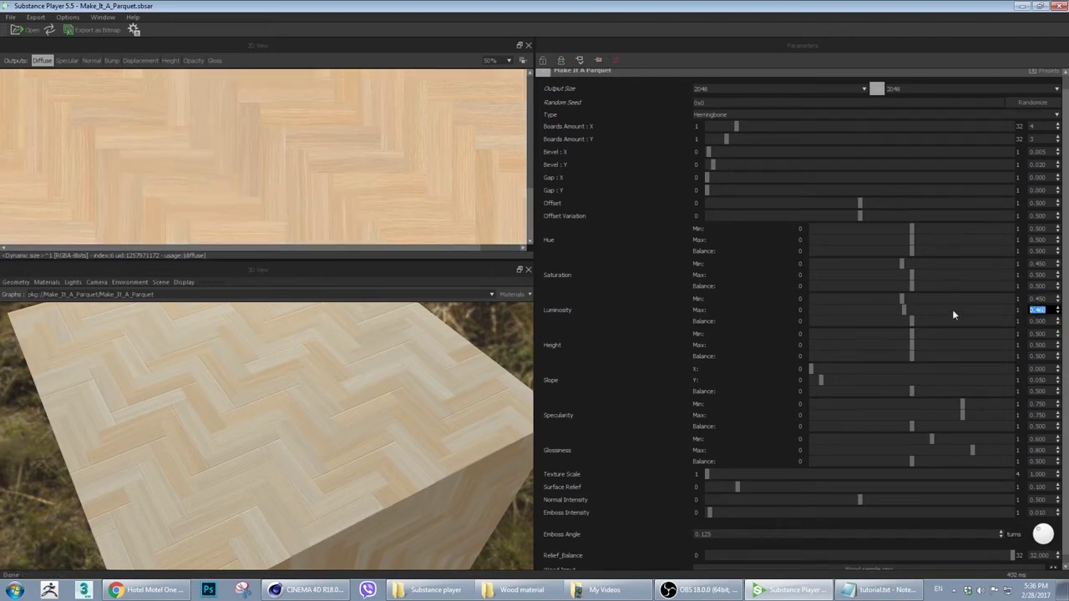
# Examine the parquet's colour variation on the 3D cube and in an enlarged 2D view of the diffuse map
pyautogui.moveTo(346, 426); pyautogui.dragTo(316, 406)
pyautogui.scroll(3, 316, 408)
pyautogui.scroll(-3, 319, 380)
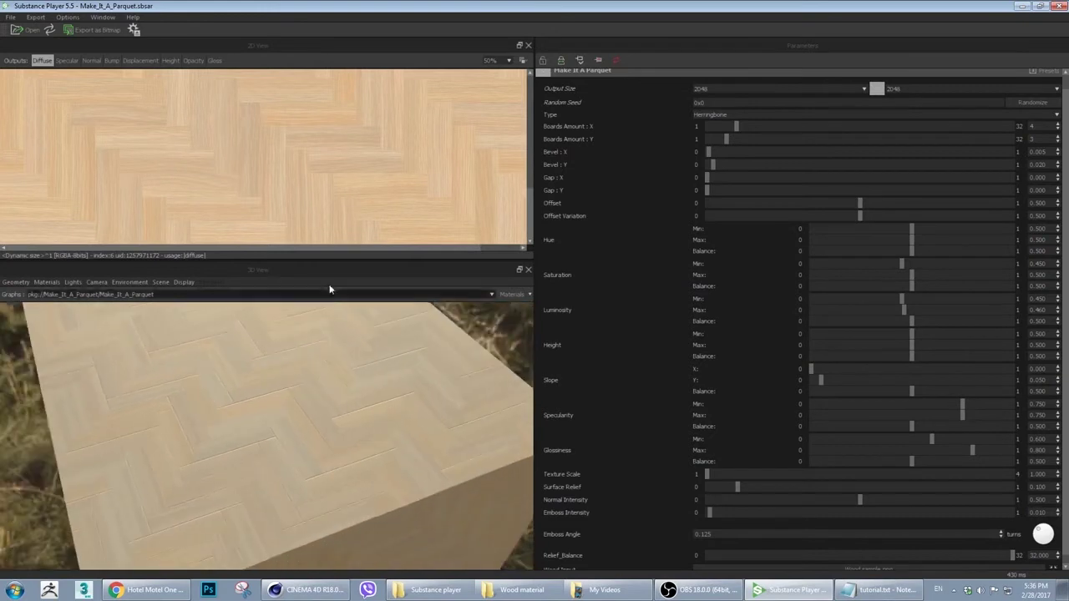
pyautogui.moveTo(335, 263); pyautogui.dragTo(371, 237)
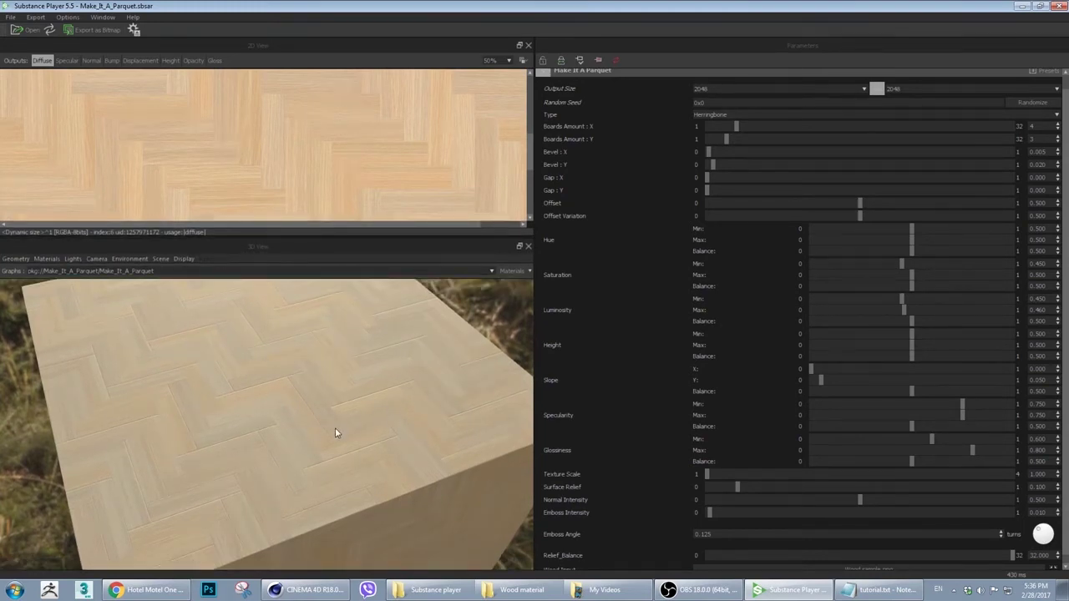
pyautogui.moveTo(337, 432); pyautogui.dragTo(289, 282)
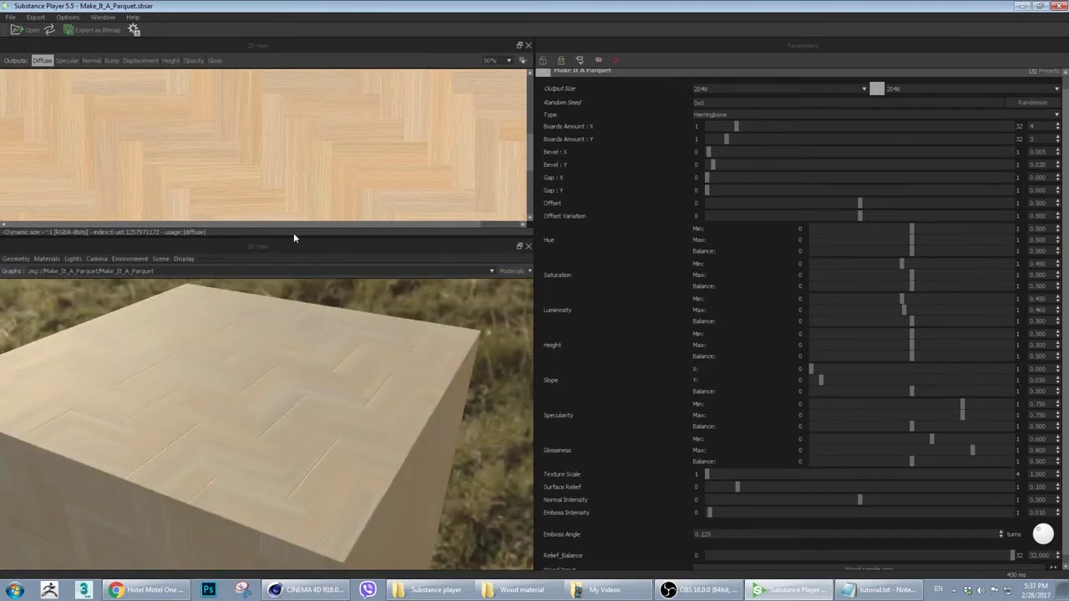
pyautogui.moveTo(293, 238); pyautogui.dragTo(334, 402)
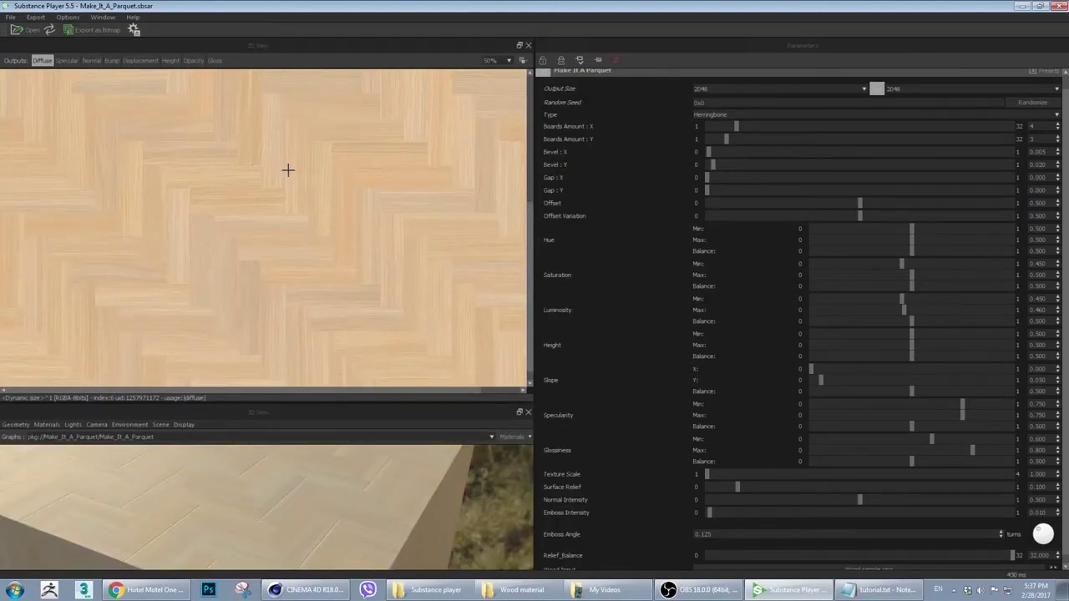
pyautogui.scroll(-1, 413, 206)
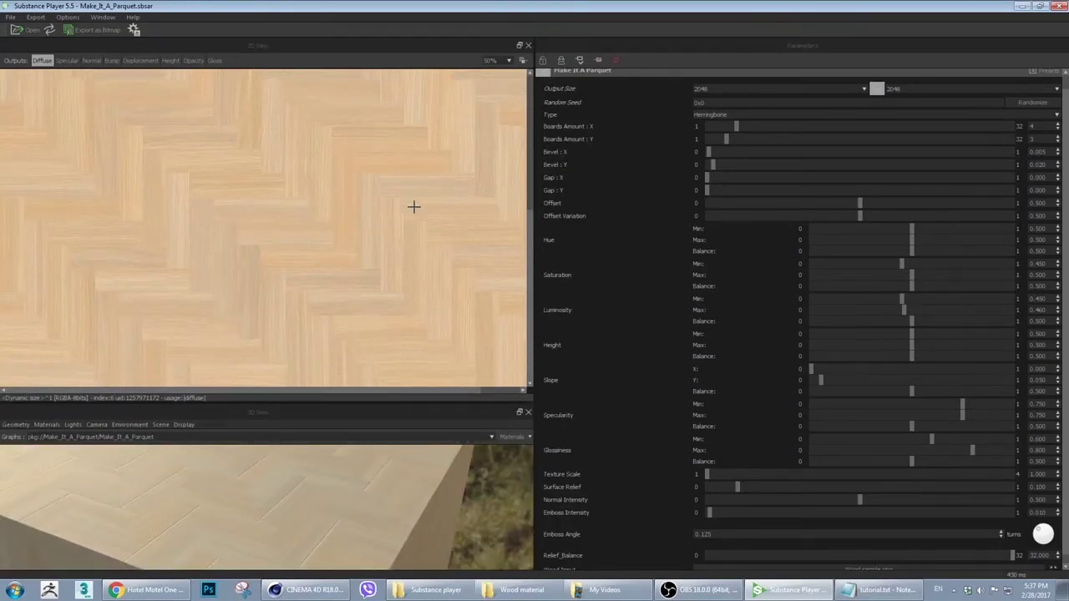
pyautogui.scroll(1, 414, 207)
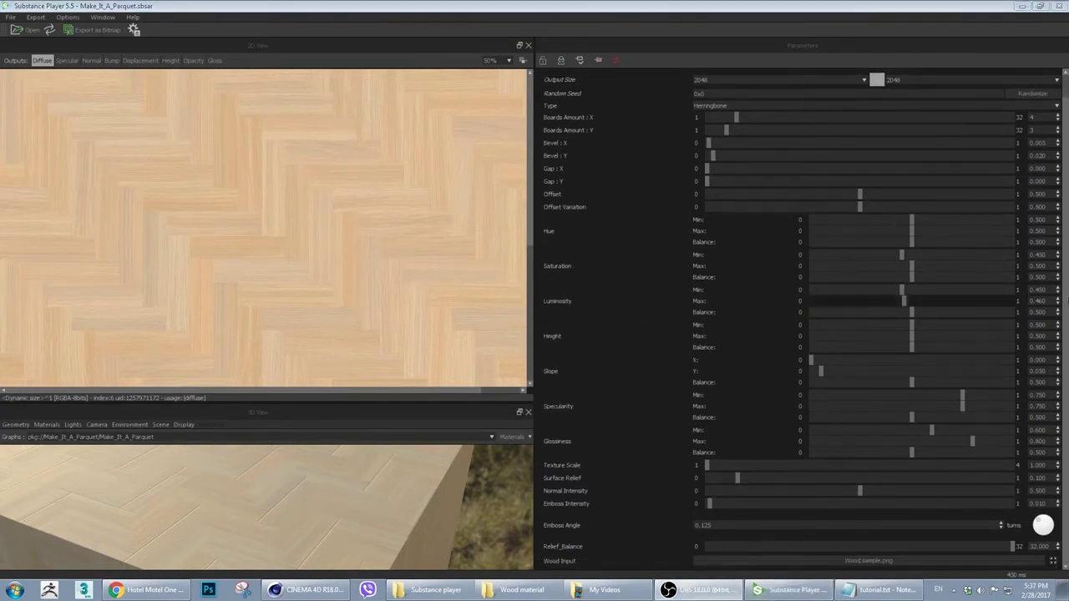
# Try an Offset of 0.867 for the boards and set it back to 0.5
pyautogui.scroll(3, 1066, 219)
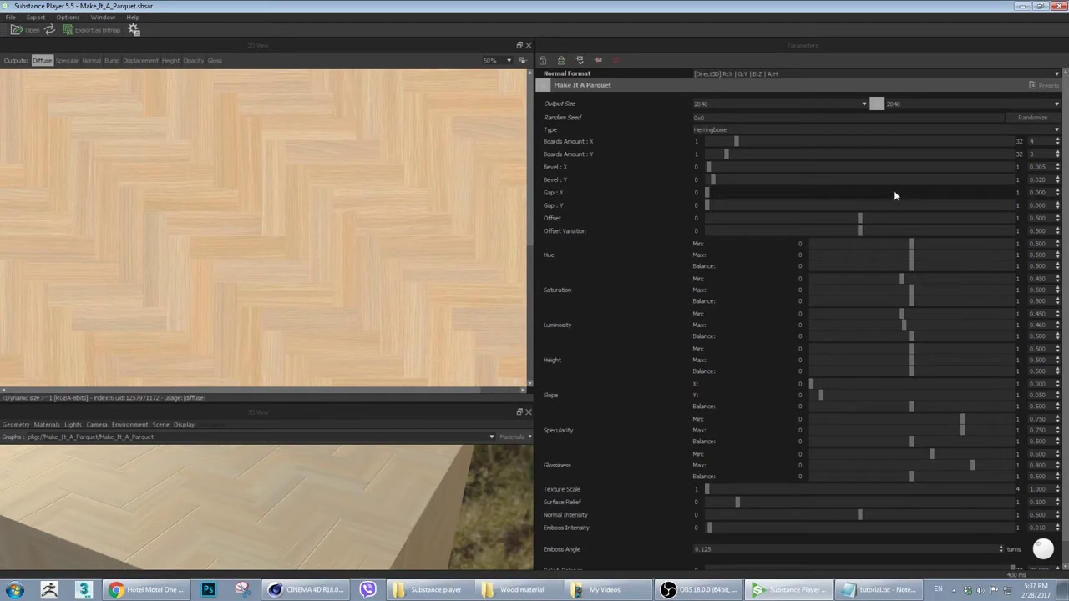
pyautogui.moveTo(710, 190); pyautogui.dragTo(641, 196)
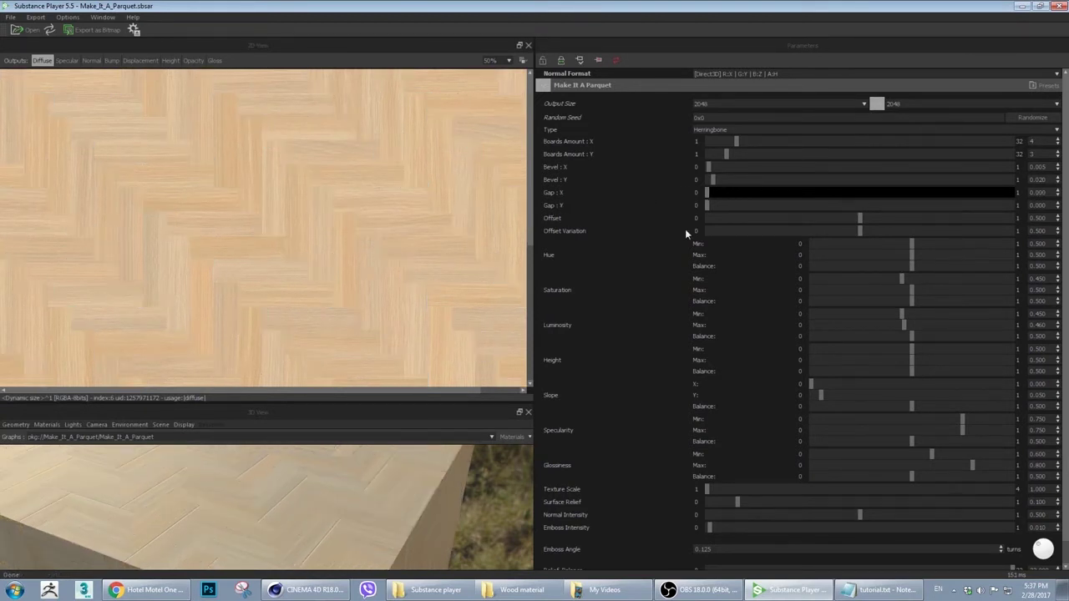
pyautogui.moveTo(865, 219); pyautogui.dragTo(971, 218)
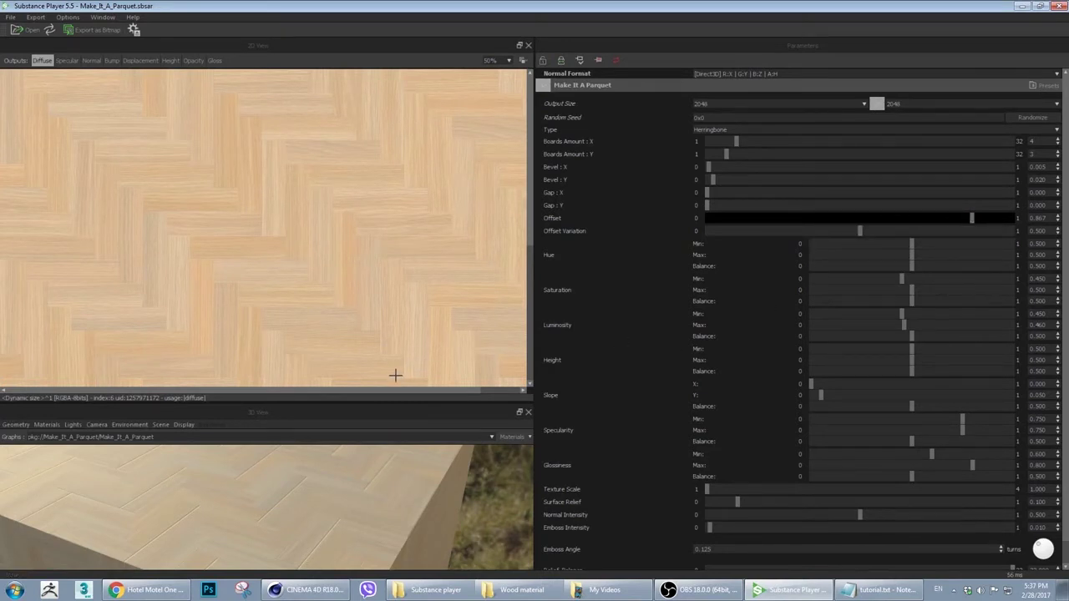
pyautogui.click(1057, 217)
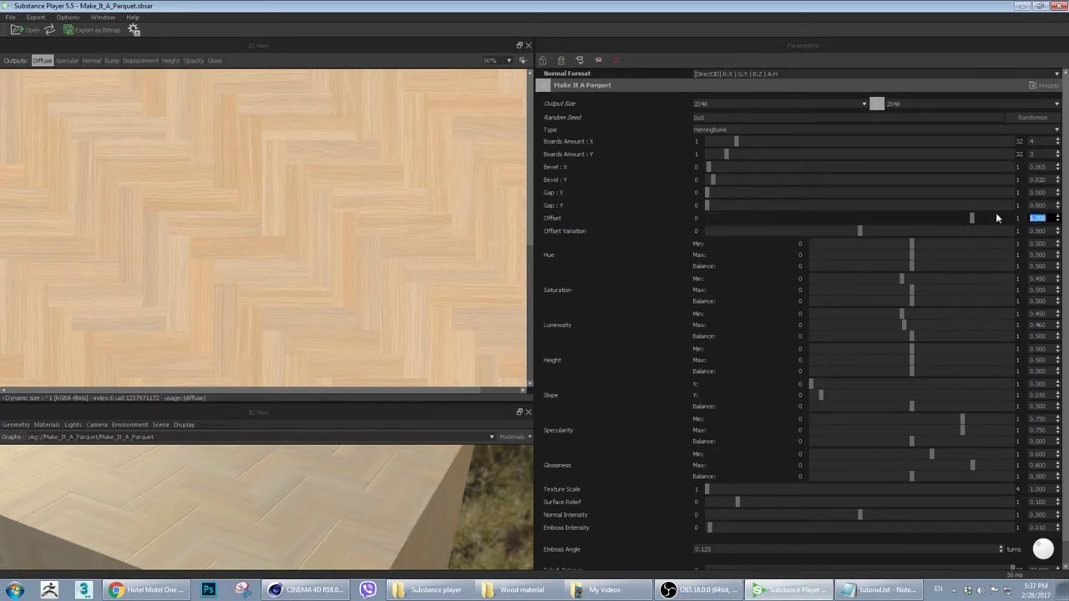
pyautogui.write('0.5')
pyautogui.press('Return')
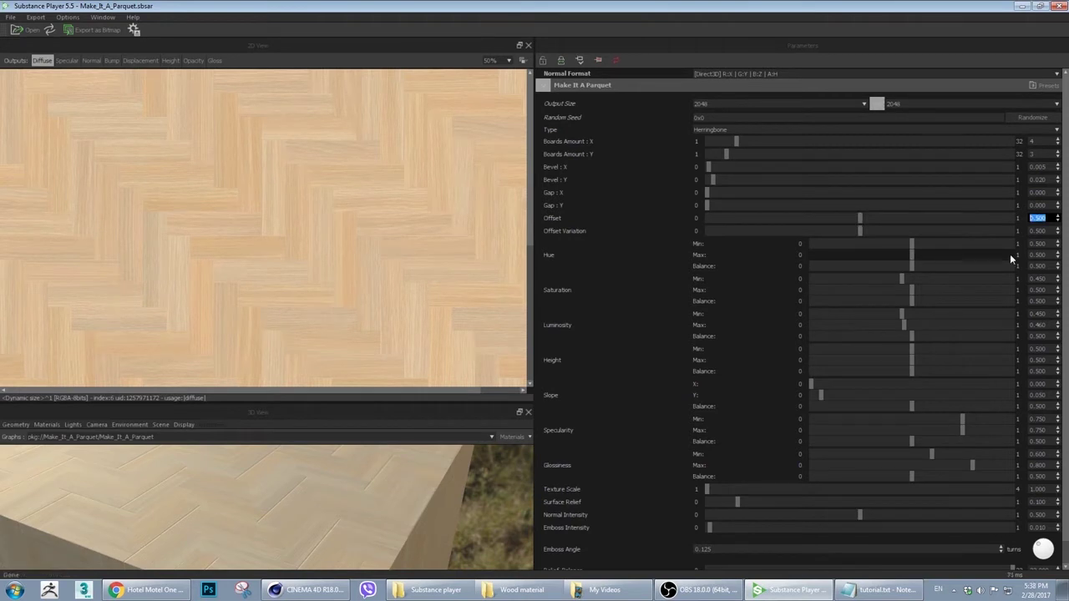
# Randomize the parquet's random seed several times to get a different board arrangement
pyautogui.click(1024, 119)
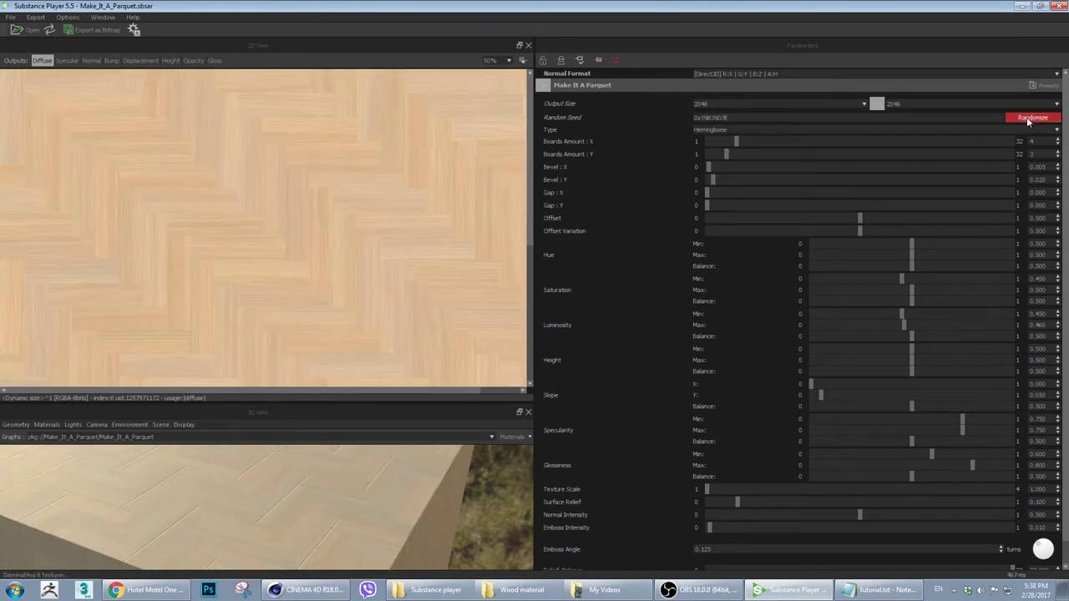
pyautogui.click(1028, 118)
pyautogui.click(1028, 118)
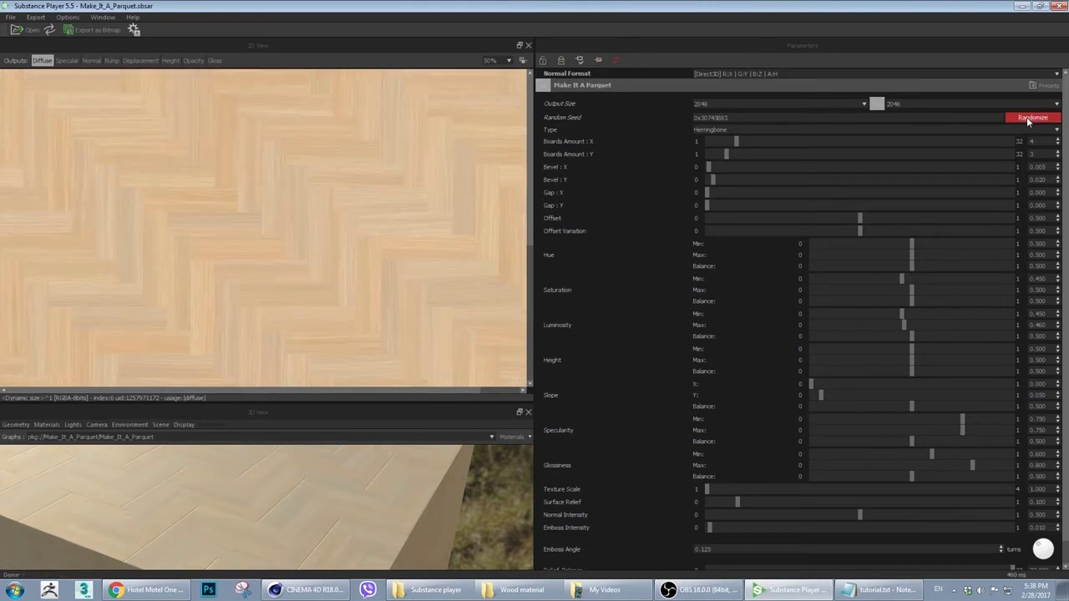
# Try Texture Scale values of 0.5 and 4 on the wood grain, and return the scale to 1
pyautogui.moveTo(1067, 140); pyautogui.dragTo(1068, 170)
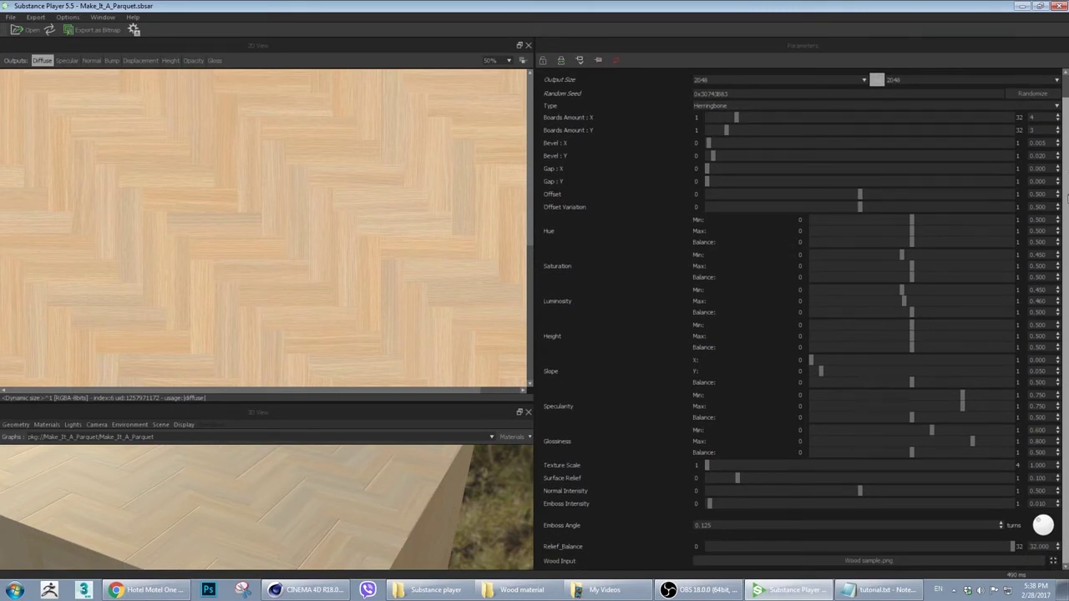
pyautogui.click(1047, 468)
pyautogui.moveTo(1048, 467); pyautogui.dragTo(988, 466)
pyautogui.write('0.5')
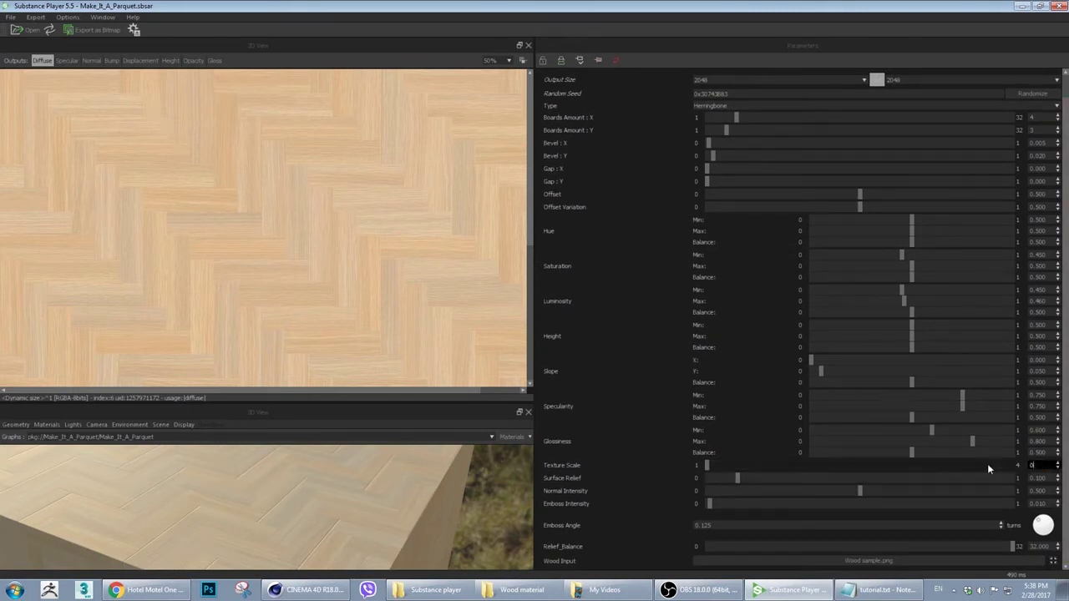
pyautogui.press('Return')
pyautogui.write('4')
pyautogui.press('Return')
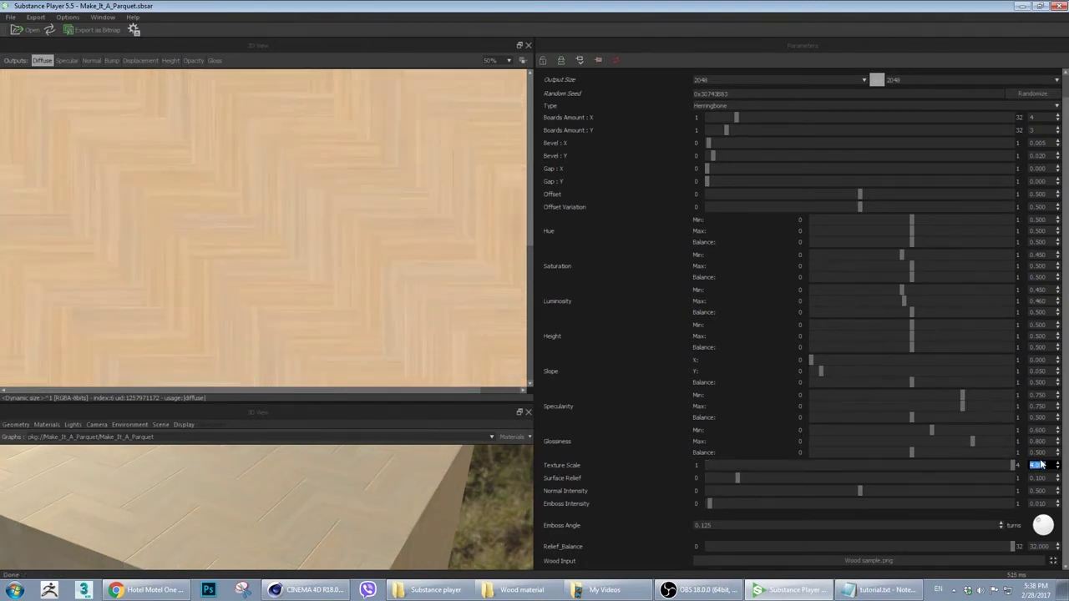
pyautogui.write('1')
pyautogui.press('Return')
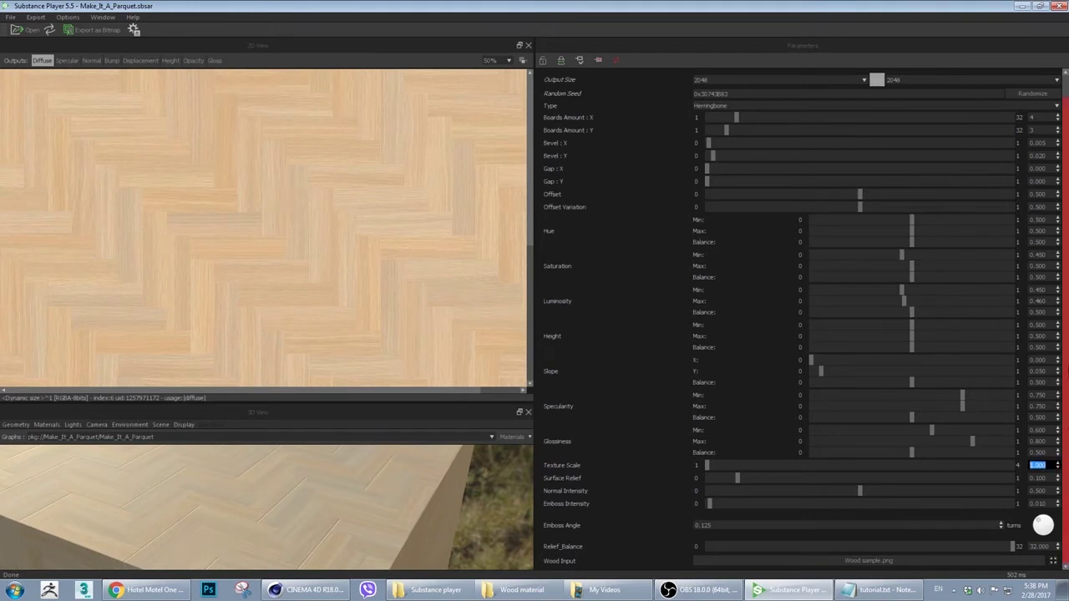
pyautogui.click(1066, 467)
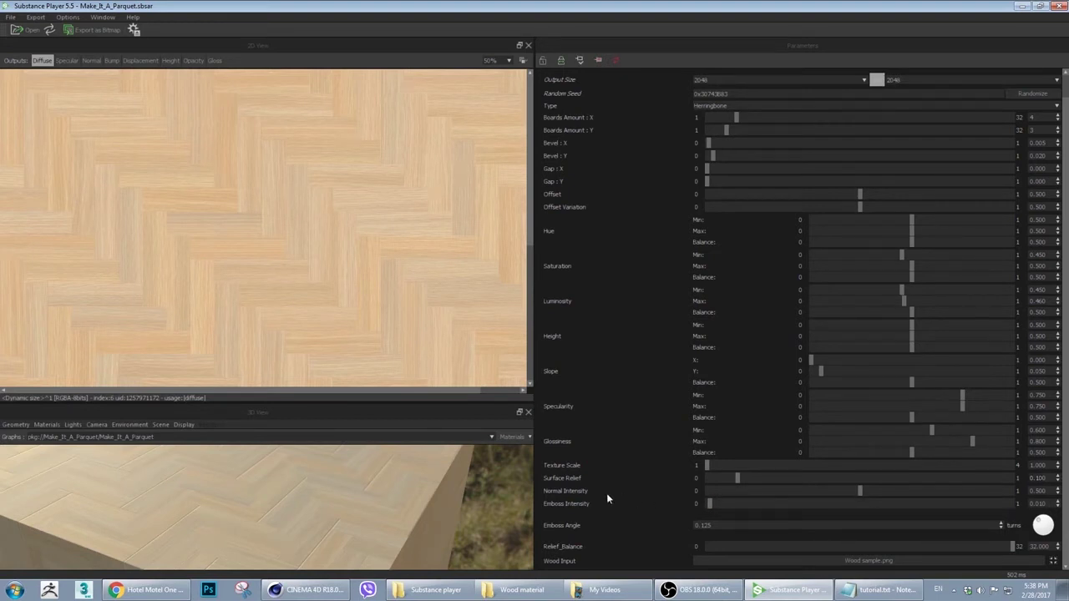
# Display the normal map at 200% zoom and set the Normal Intensity to 0.25
pyautogui.click(91, 61)
pyautogui.click(506, 60)
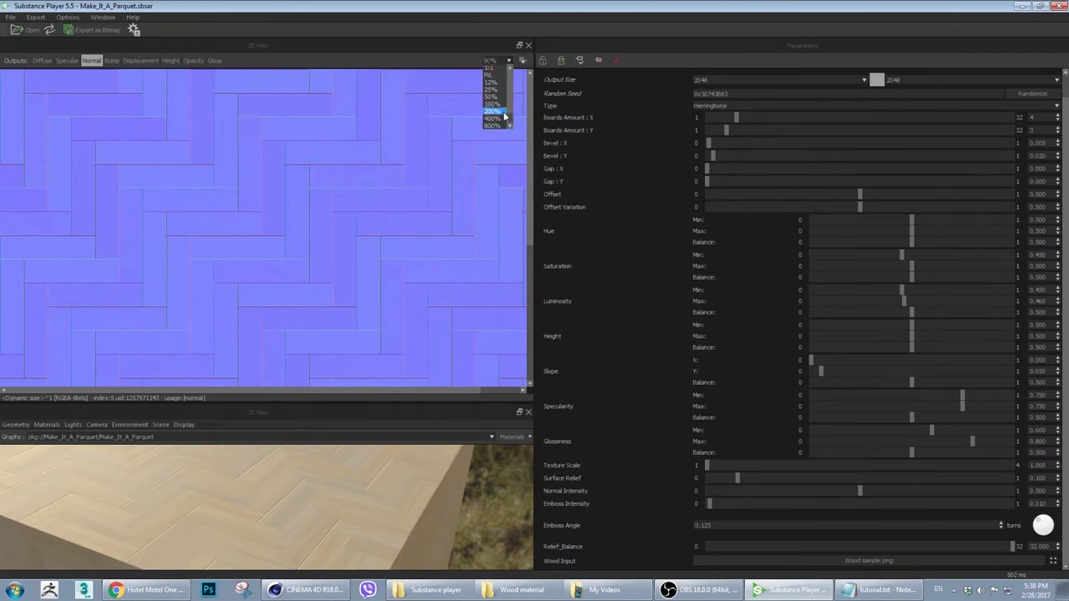
pyautogui.click(493, 111)
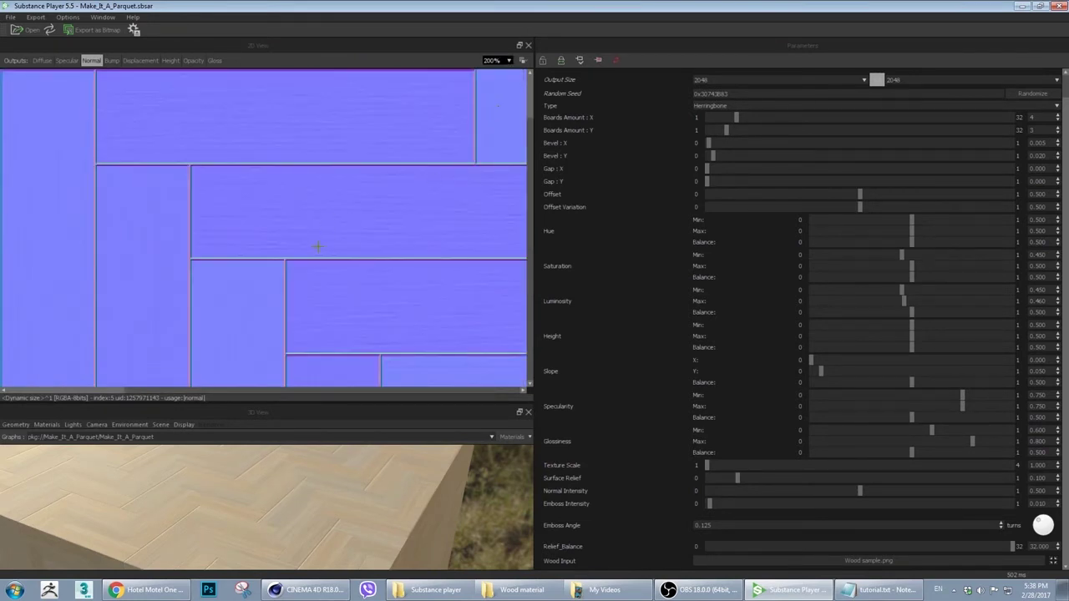
pyautogui.click(1039, 492)
pyautogui.write('0.')
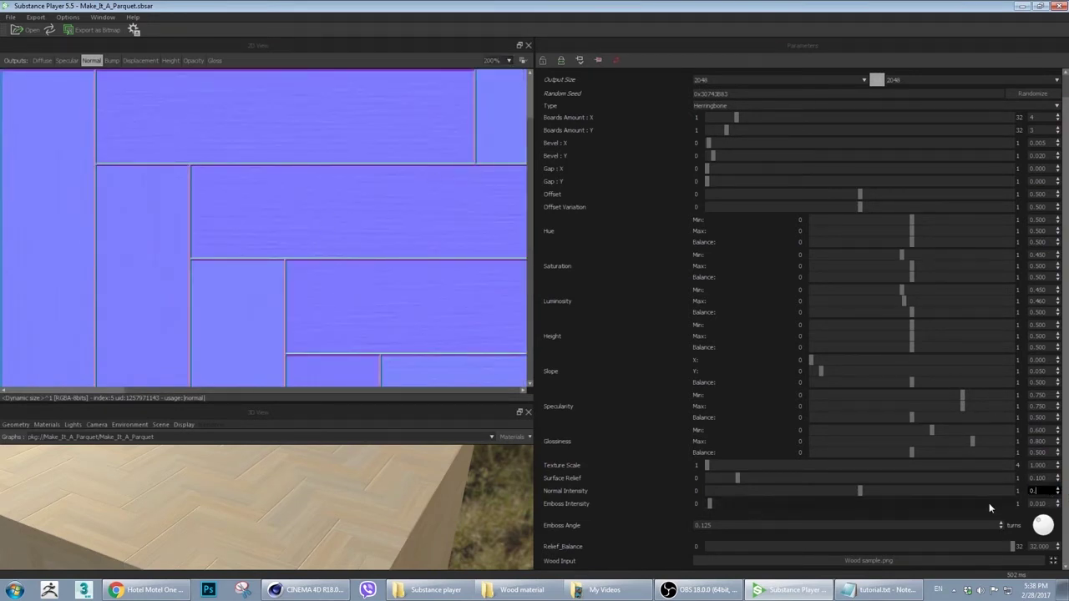
pyautogui.write('25')
pyautogui.press('Return')
pyautogui.click(1068, 443)
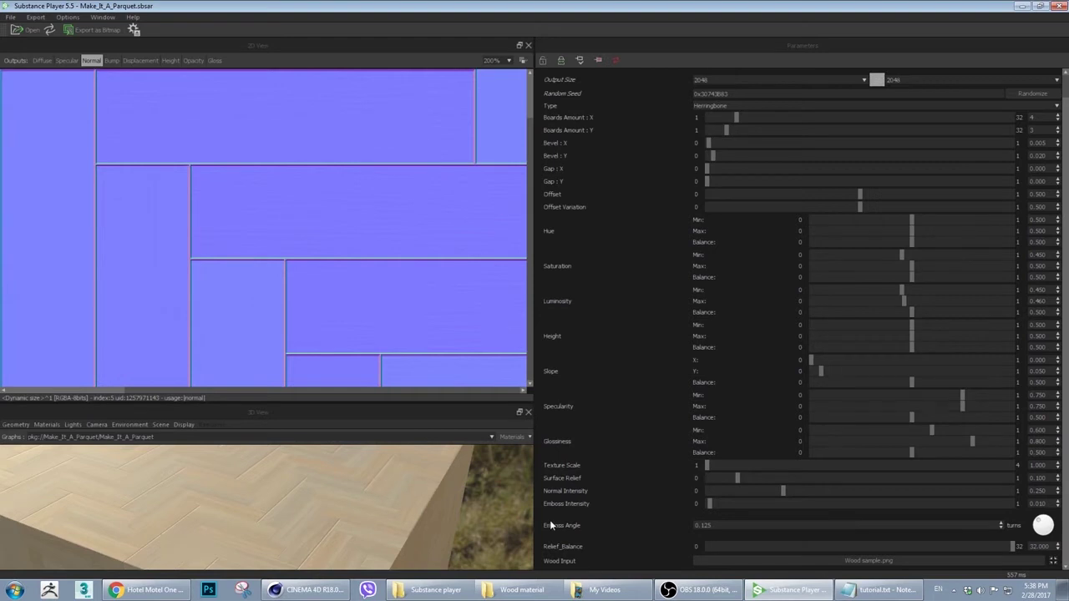
# Try an Emboss Angle of 0.5 turns, check the board edges closely on the 3D cube, and set the angle back to 0.125
pyautogui.scroll(5, 310, 496)
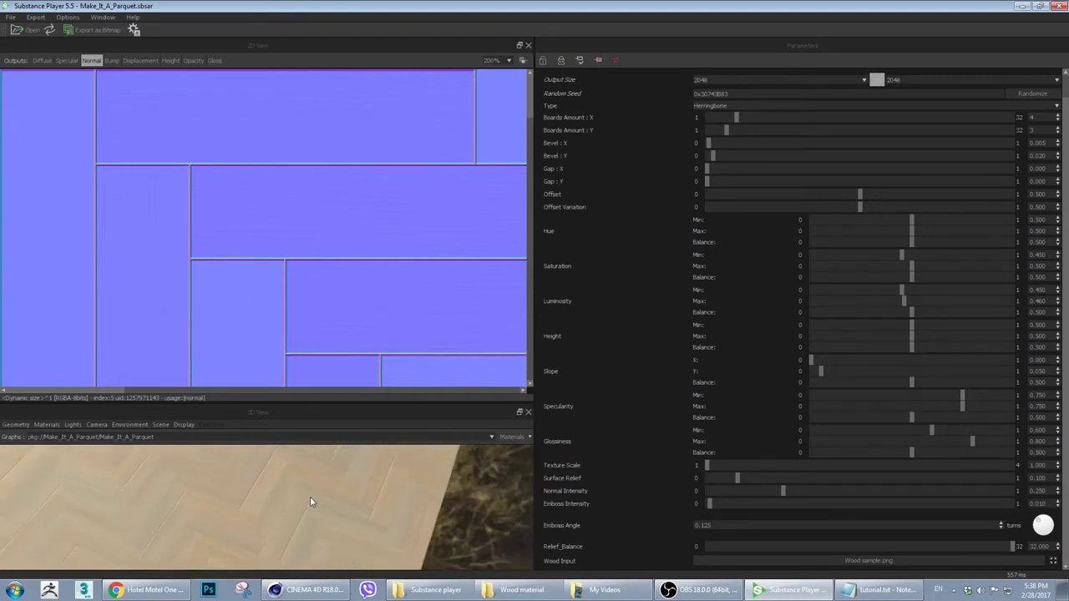
pyautogui.scroll(4, 310, 503)
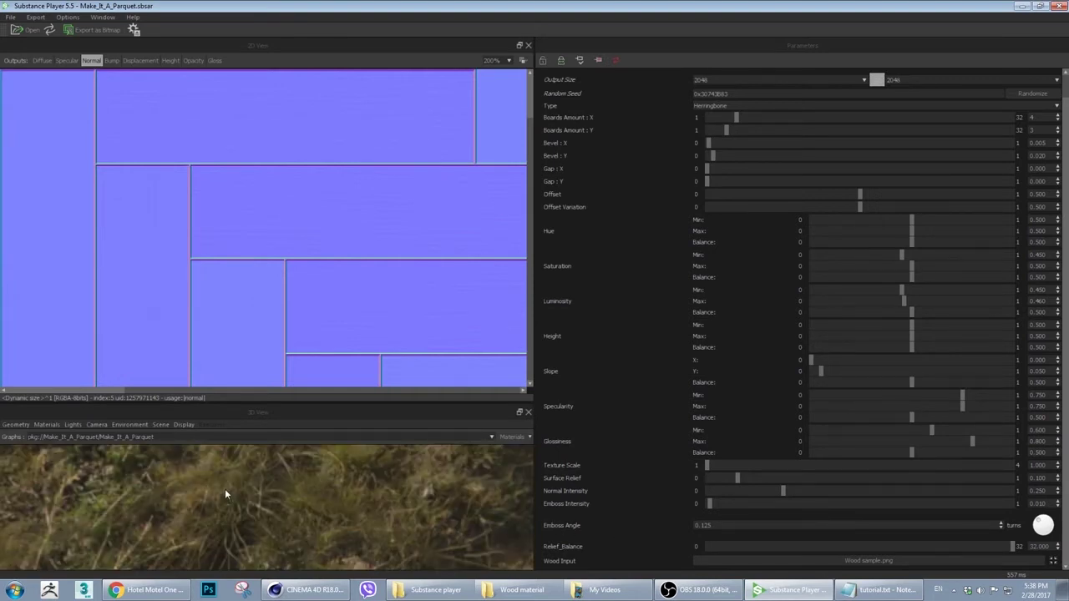
pyautogui.scroll(-1, 226, 489)
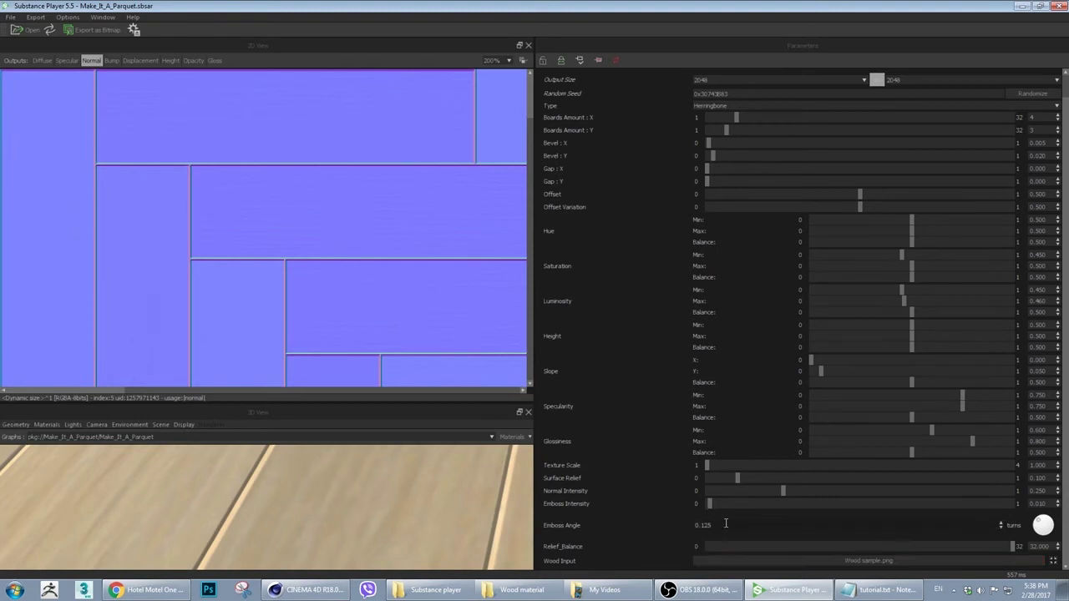
pyautogui.moveTo(726, 524); pyautogui.dragTo(662, 536)
pyautogui.write('0.5')
pyautogui.press('Return')
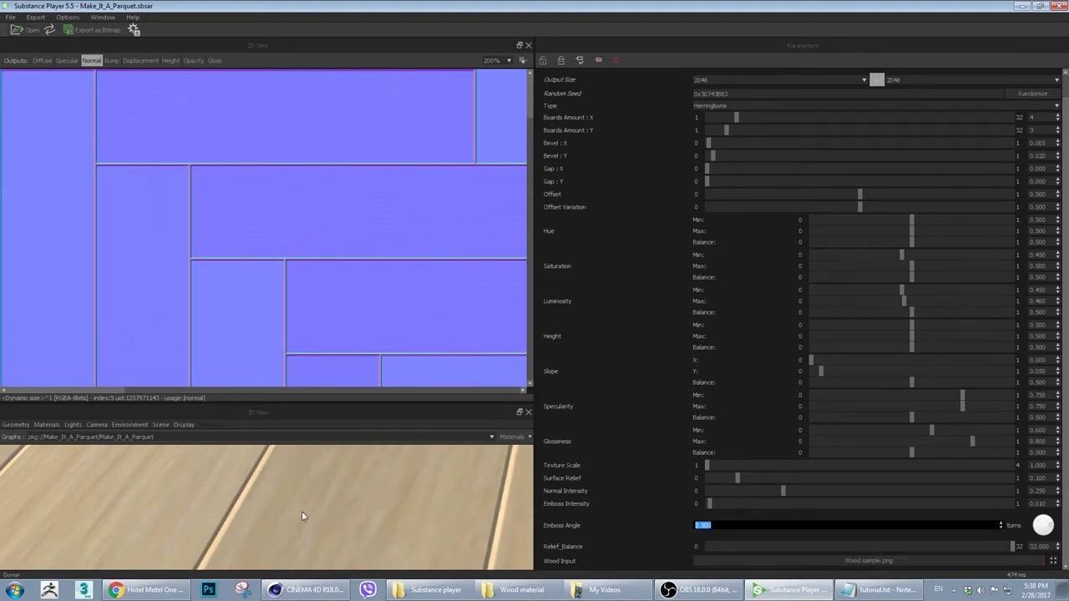
pyautogui.moveTo(303, 516); pyautogui.dragTo(262, 496)
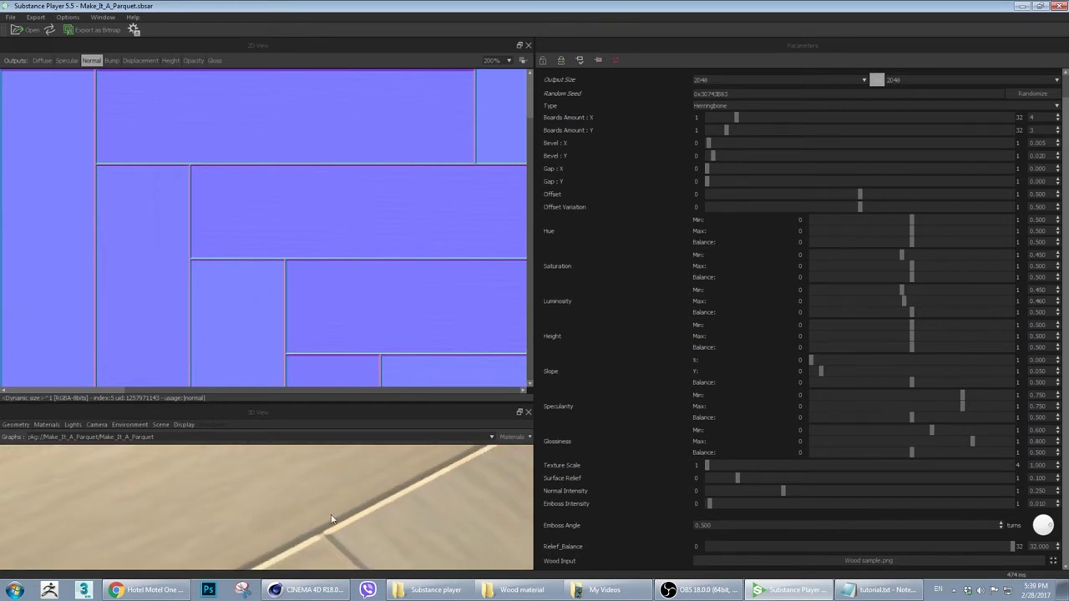
pyautogui.click(737, 528)
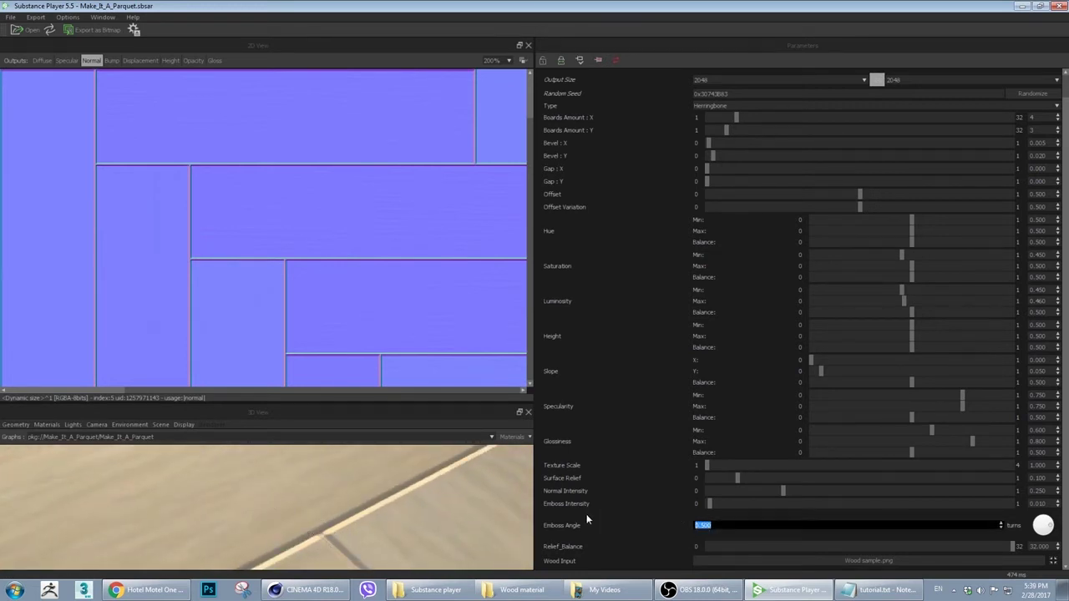
pyautogui.write('0.125')
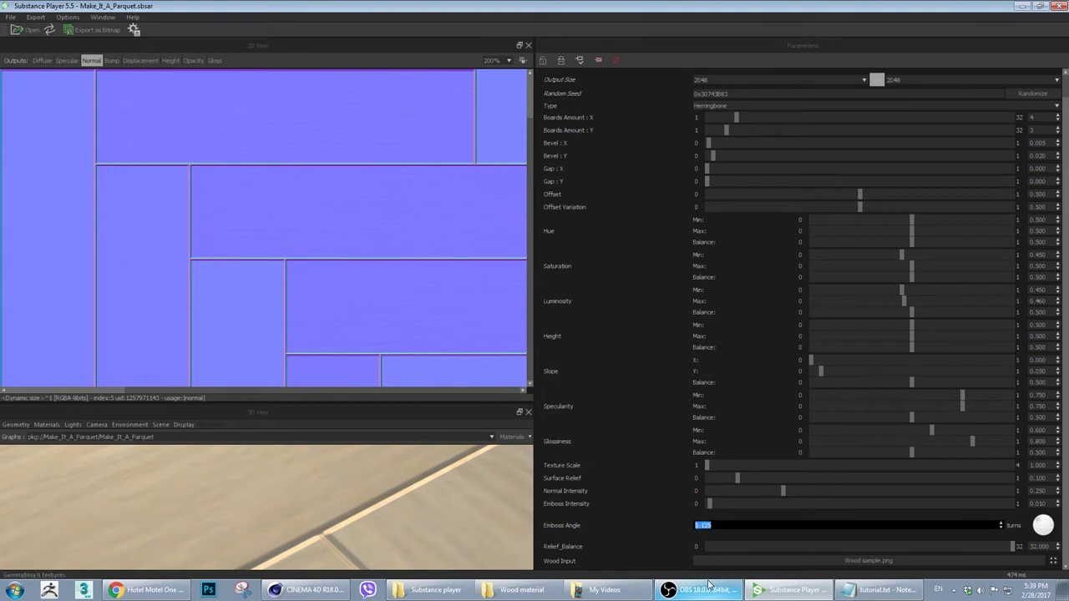
# Enlarge the 3D view by shrinking the 2D view, and examine the whole parquet surface on the cube
pyautogui.moveTo(405, 513); pyautogui.dragTo(412, 499)
pyautogui.scroll(-5, 414, 502)
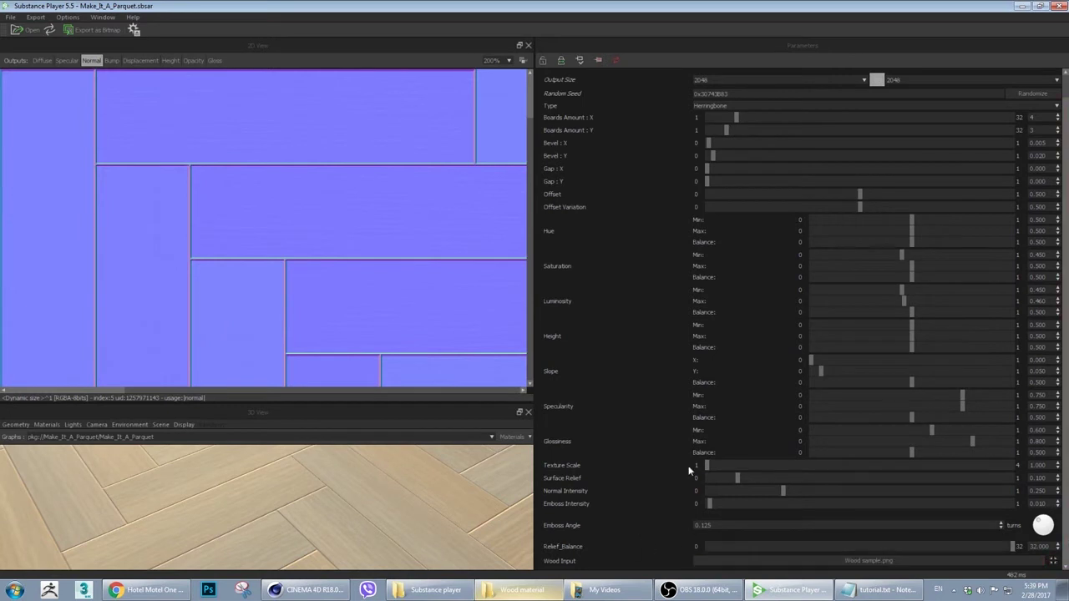
pyautogui.moveTo(374, 514); pyautogui.dragTo(374, 497)
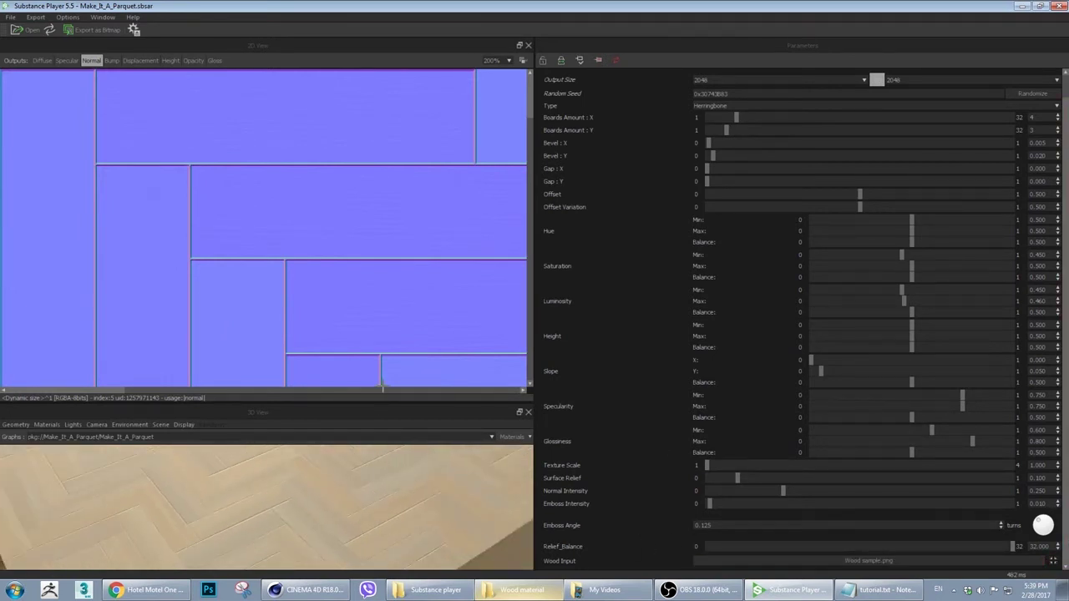
pyautogui.moveTo(380, 399); pyautogui.dragTo(390, 157)
pyautogui.moveTo(366, 288); pyautogui.dragTo(442, 218)
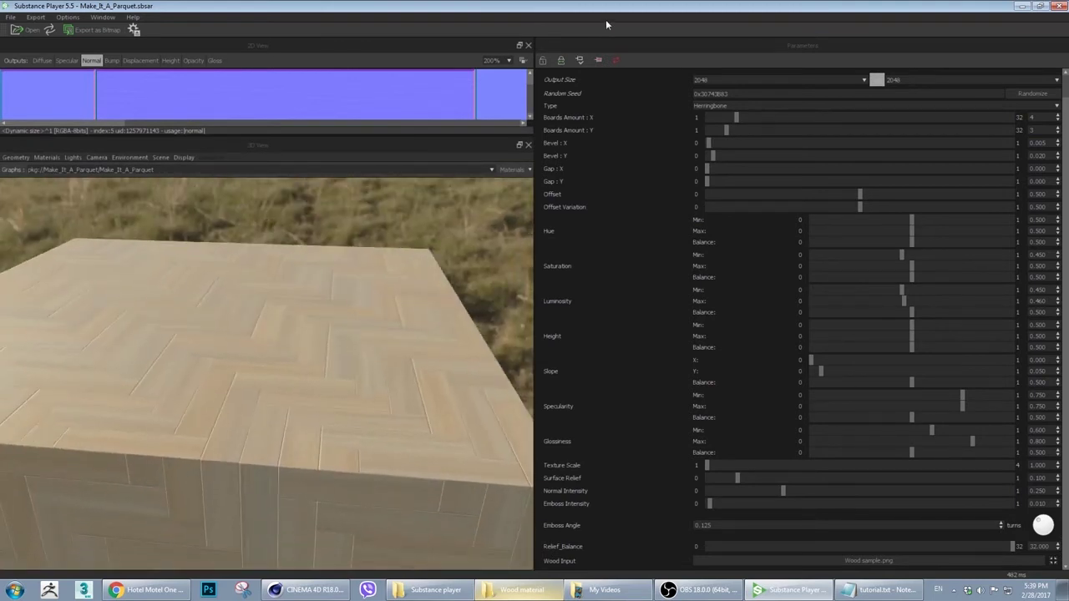
# Set the Output Size to 4096 × 4096 and inspect the boards on the 3D cube from close up and from afar
pyautogui.click(710, 79)
pyautogui.click(712, 163)
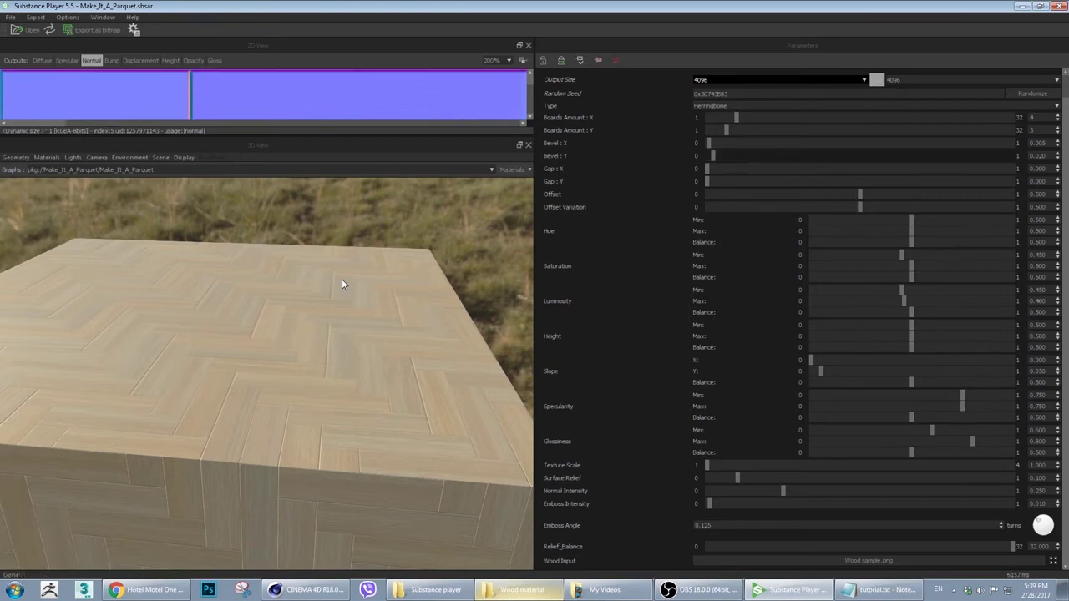
pyautogui.moveTo(193, 253); pyautogui.dragTo(210, 384)
pyautogui.scroll(10, 209, 385)
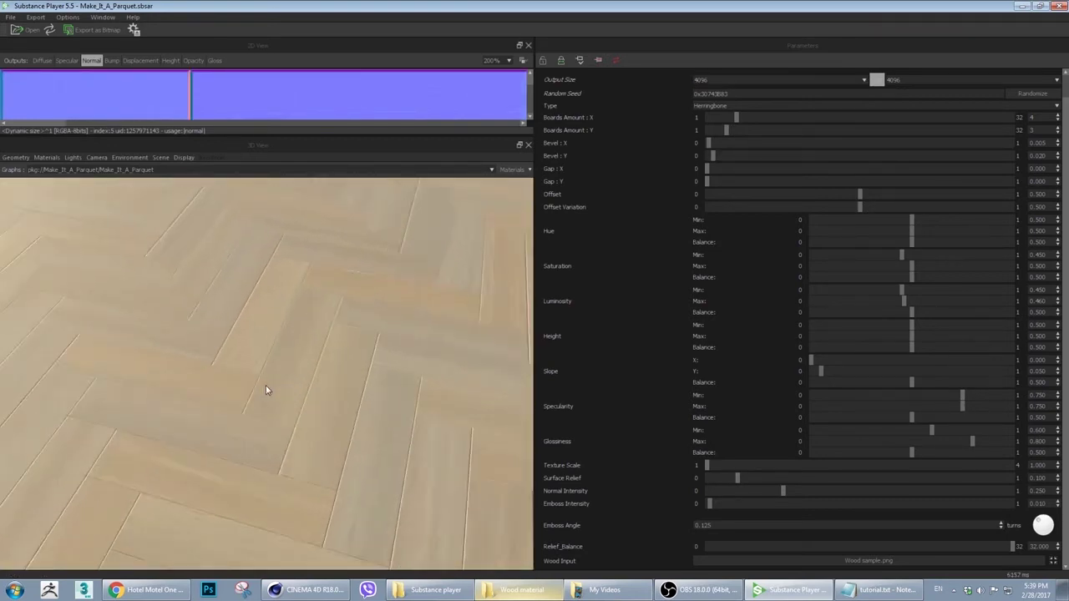
pyautogui.scroll(-8, 260, 381)
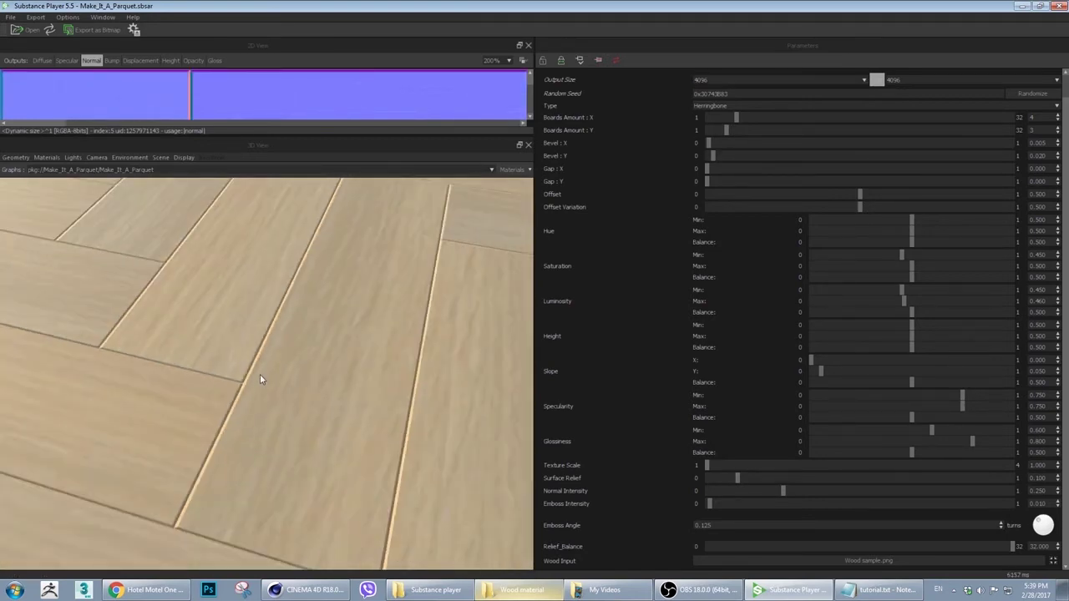
pyautogui.scroll(-5, 263, 376)
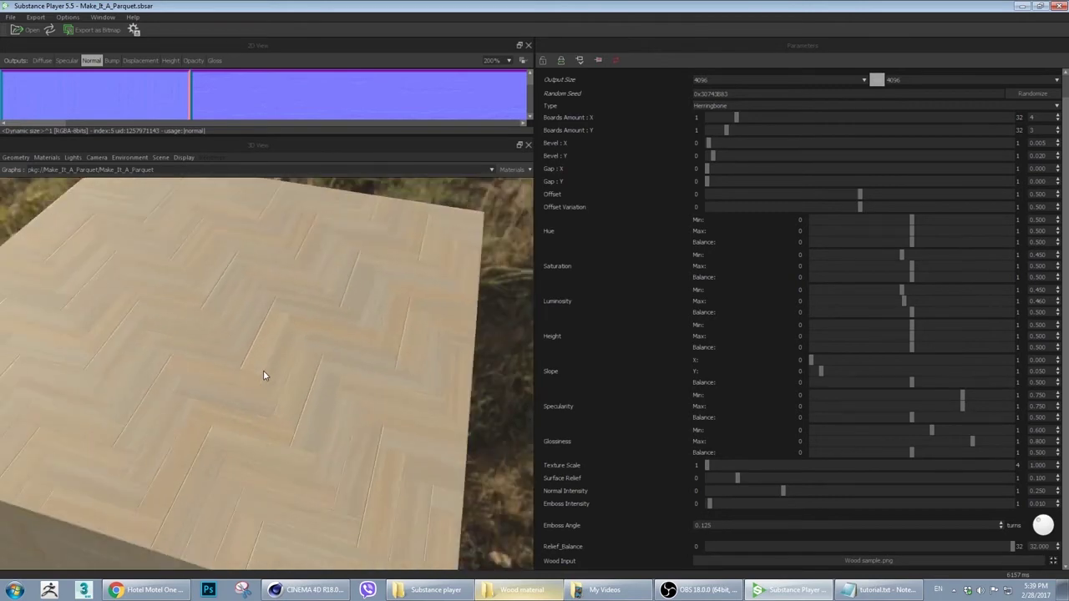
pyautogui.moveTo(270, 375); pyautogui.dragTo(320, 350)
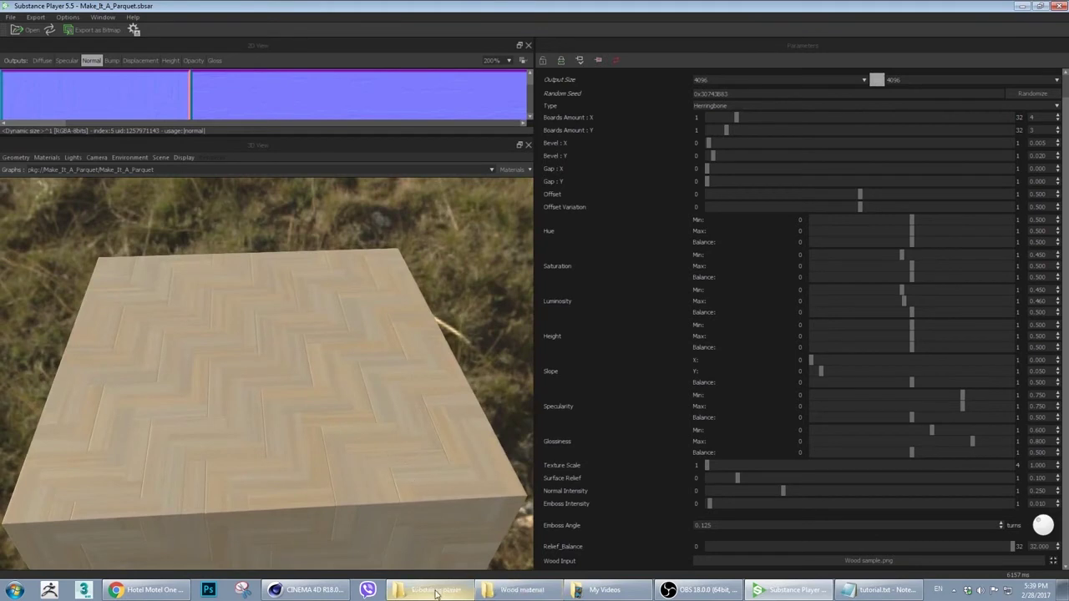
# Start a bitmap export of the parquet and set its output to a new folder named NEW PARQUET inside the Wood folder
pyautogui.click(504, 592)
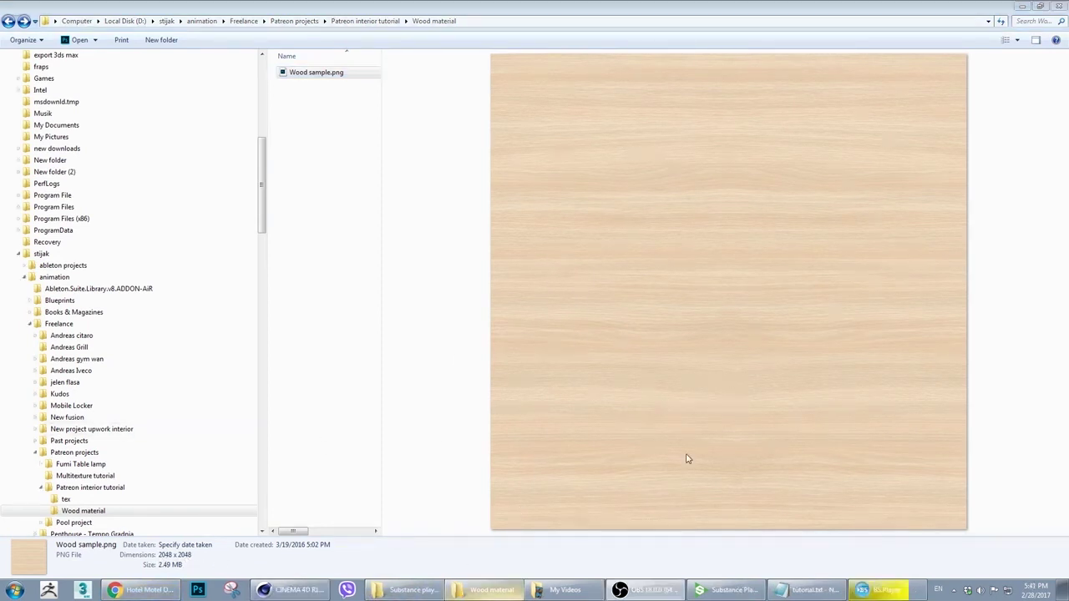
pyautogui.click(717, 592)
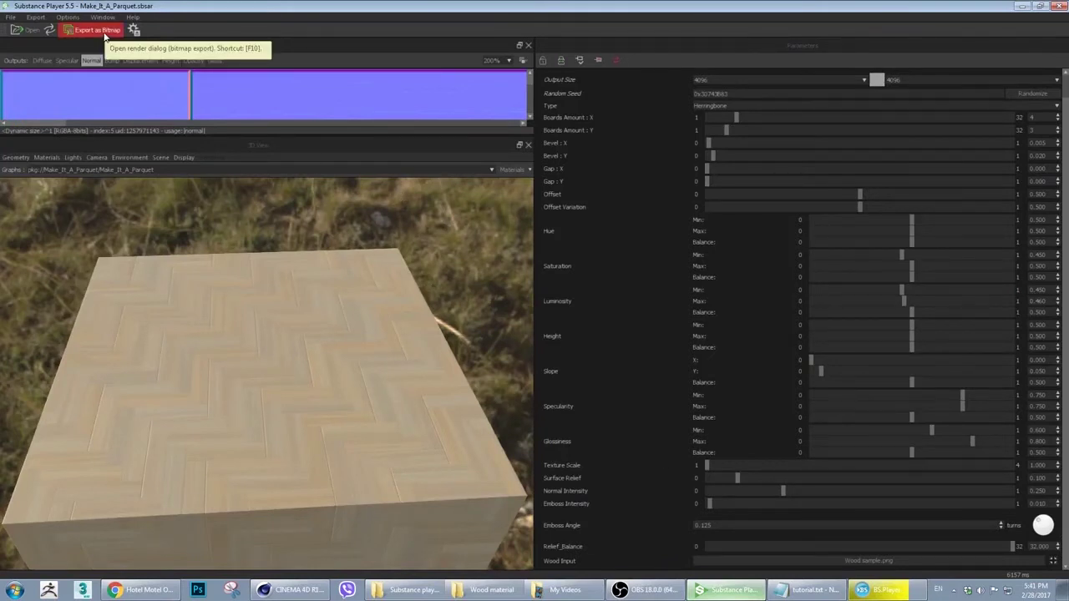
pyautogui.click(104, 36)
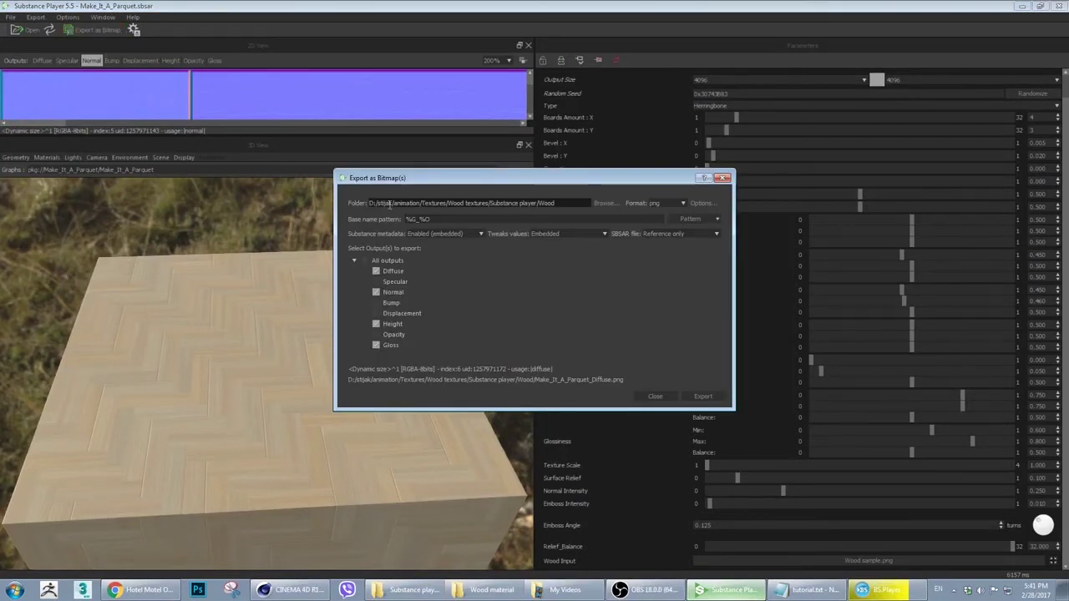
pyautogui.click(556, 205)
pyautogui.click(606, 203)
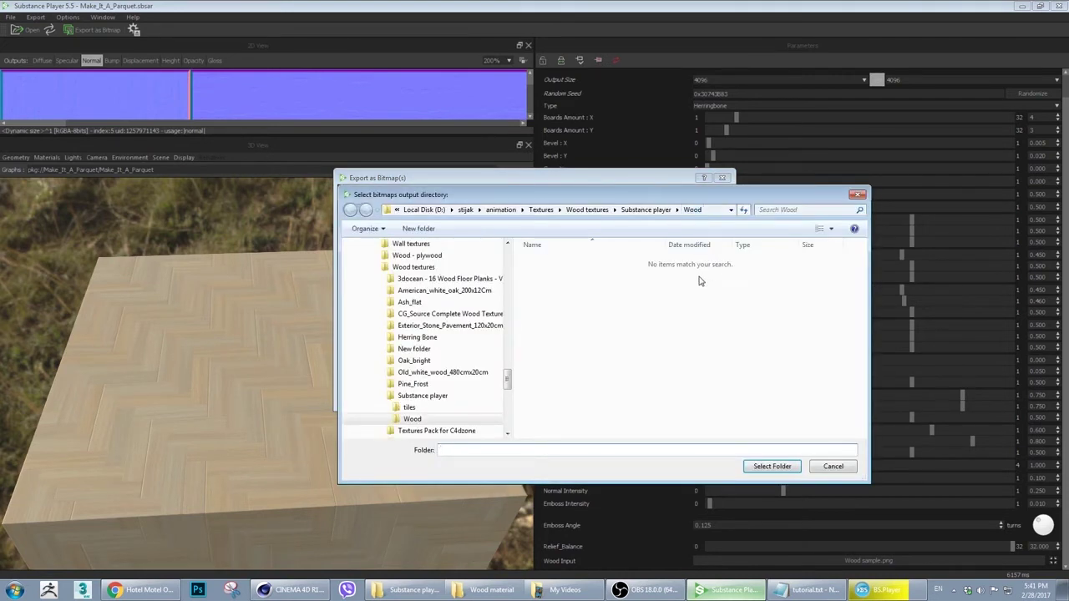
pyautogui.click(418, 228)
pyautogui.write('NE')
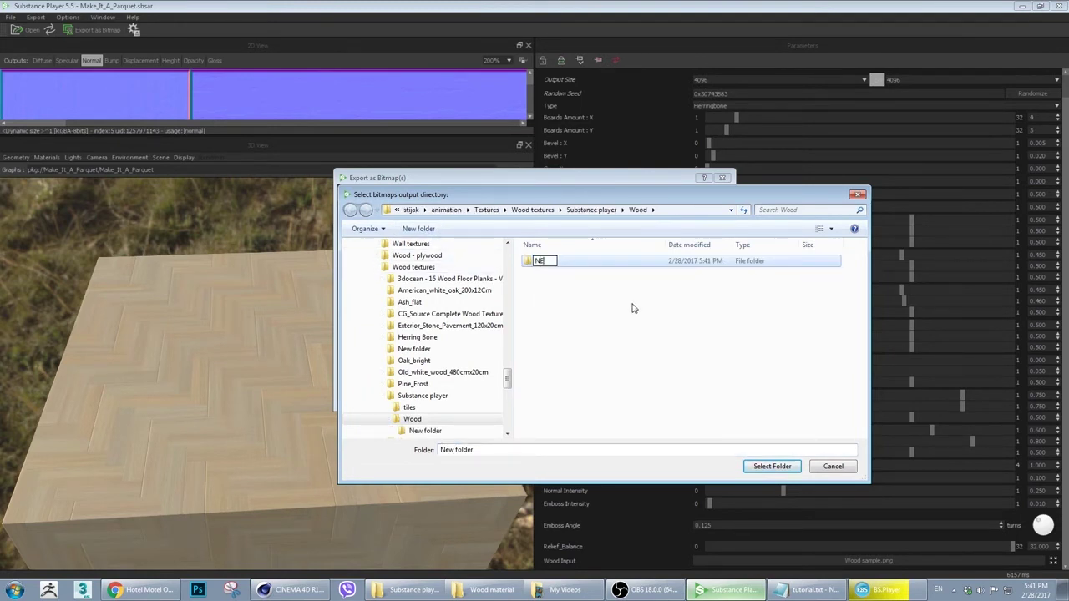
pyautogui.write('W PARQUET')
pyautogui.press('Return')
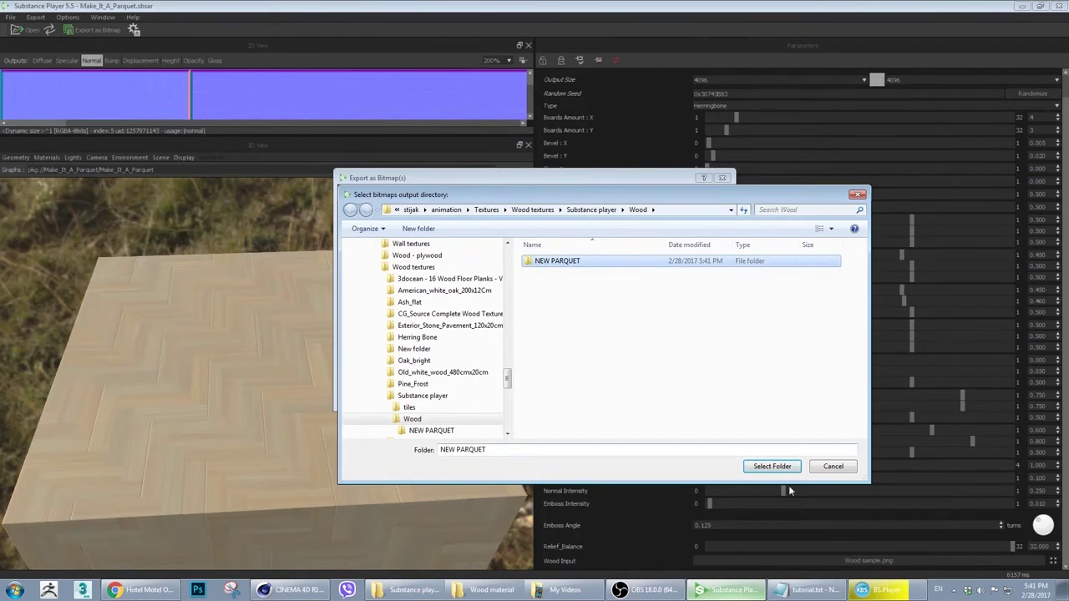
pyautogui.click(772, 466)
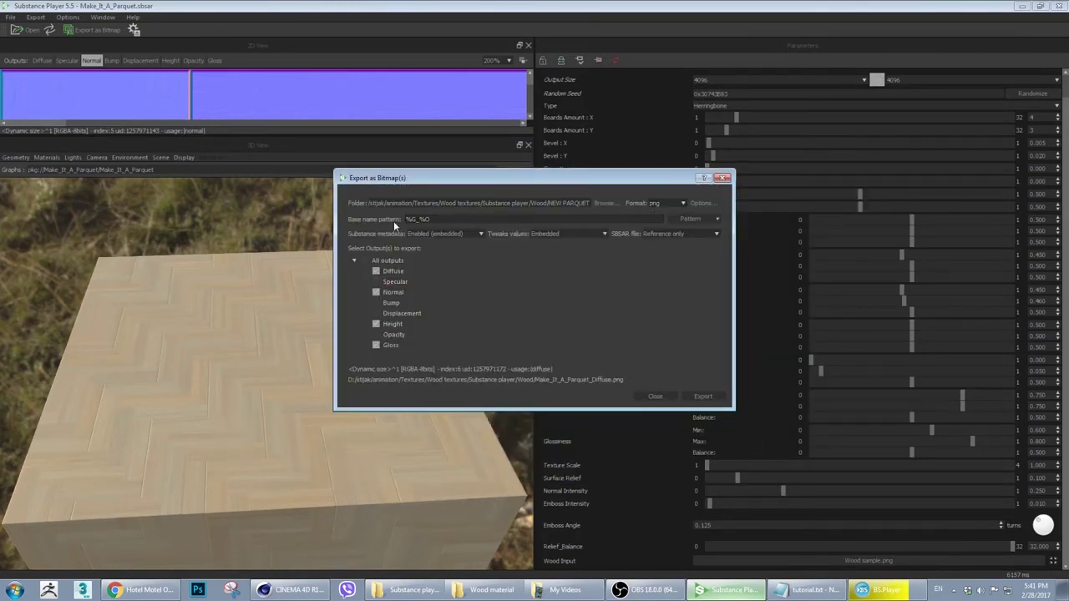
# Export the Diffuse, Normal, Height and Gloss outputs as PNG files and close the export dialog
pyautogui.click(386, 271)
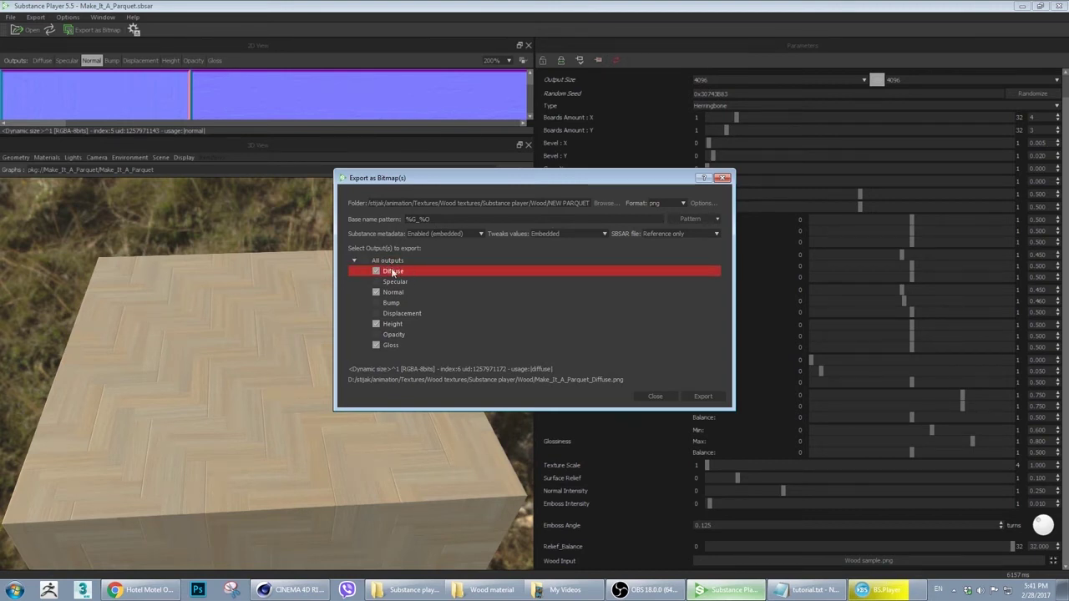
pyautogui.click(406, 293)
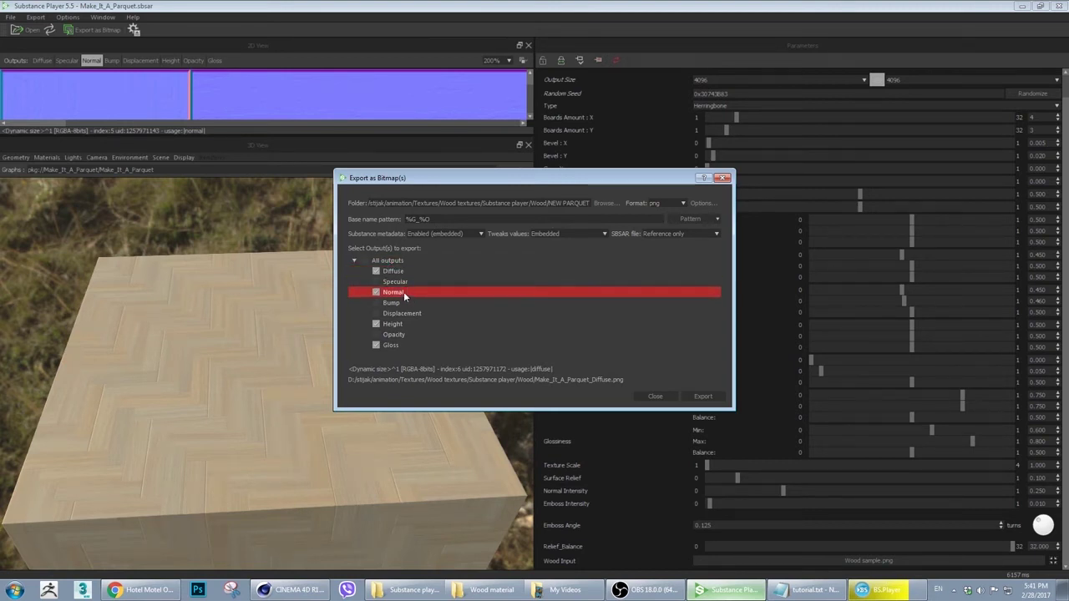
pyautogui.moveTo(404, 292); pyautogui.dragTo(379, 308)
pyautogui.click(377, 283)
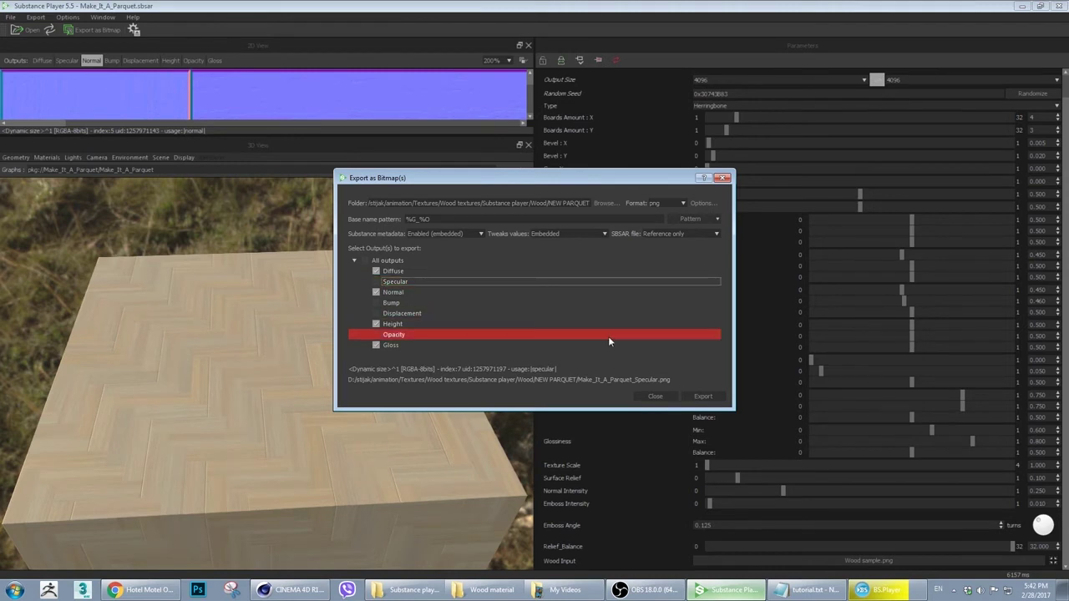
pyautogui.click(701, 399)
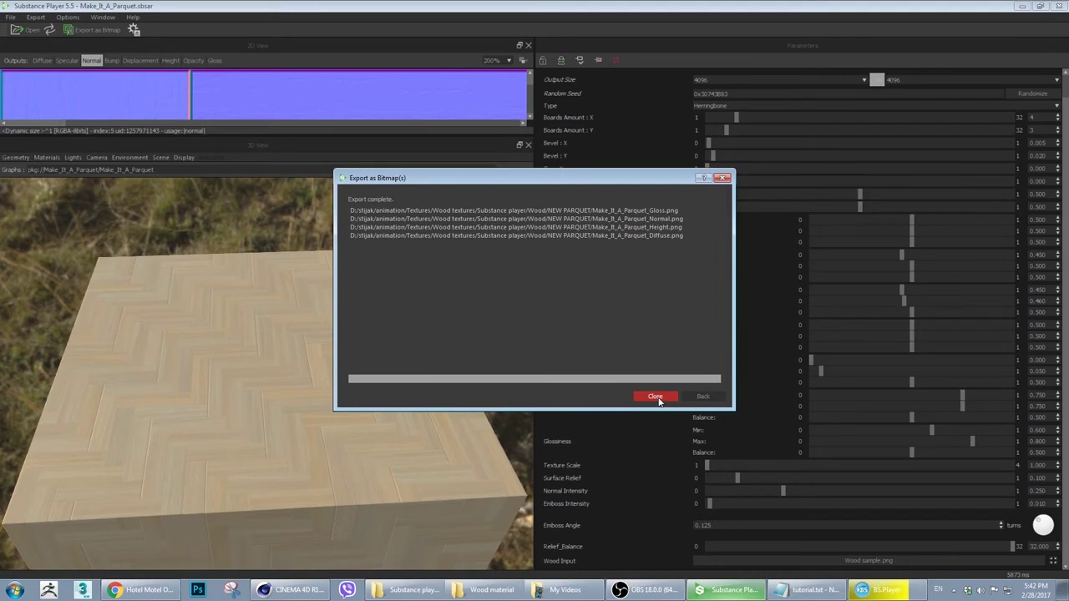
pyautogui.click(655, 396)
# Open the NEW PARQUET folder inside Wood and check the exported diffuse and gloss maps
pyautogui.click(408, 589)
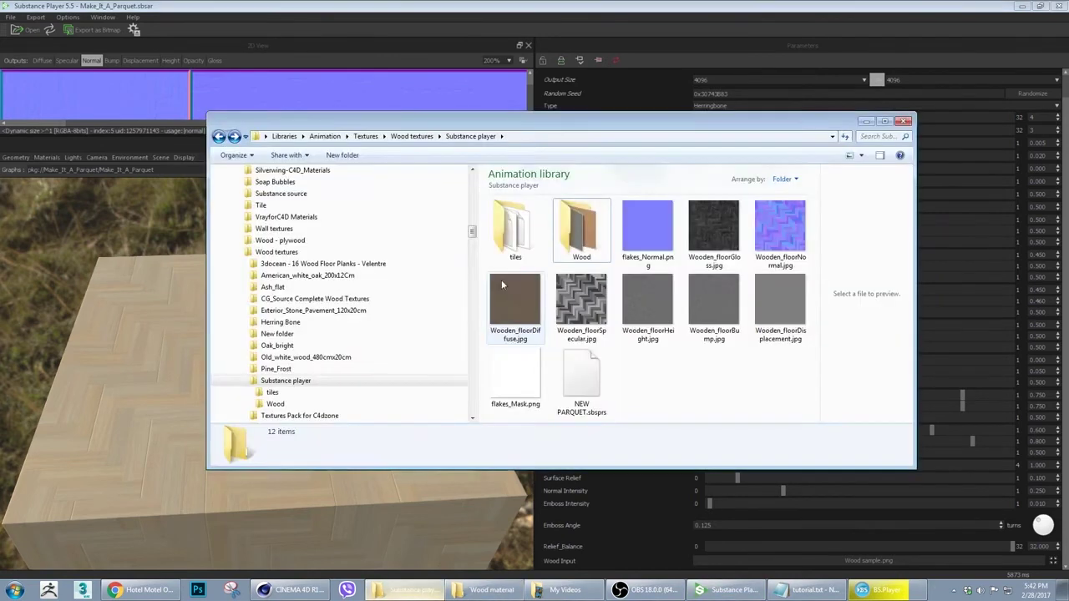
pyautogui.doubleClick(595, 247)
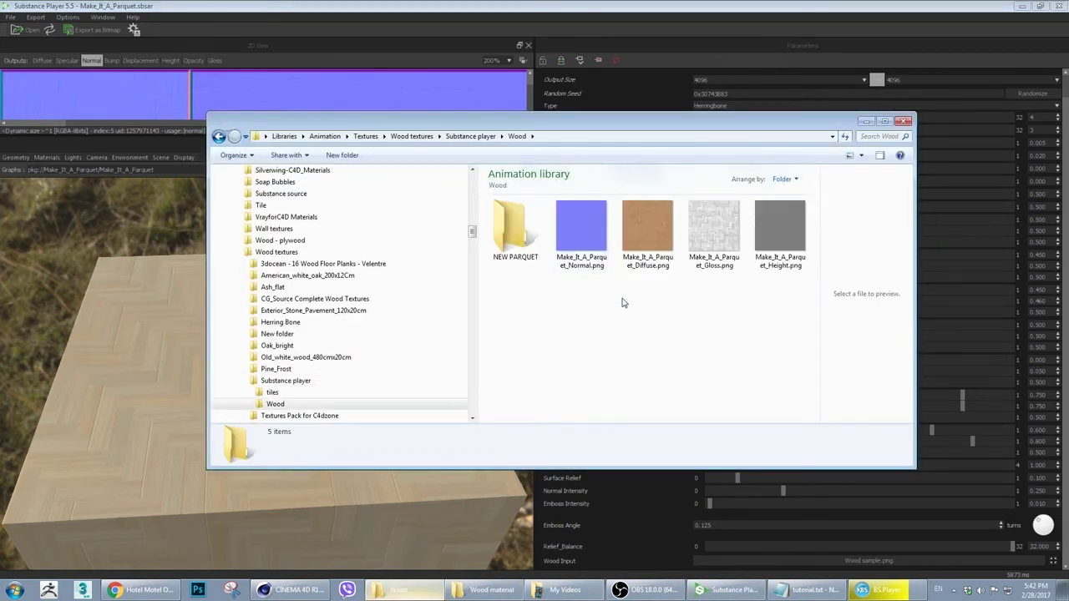
pyautogui.doubleClick(521, 241)
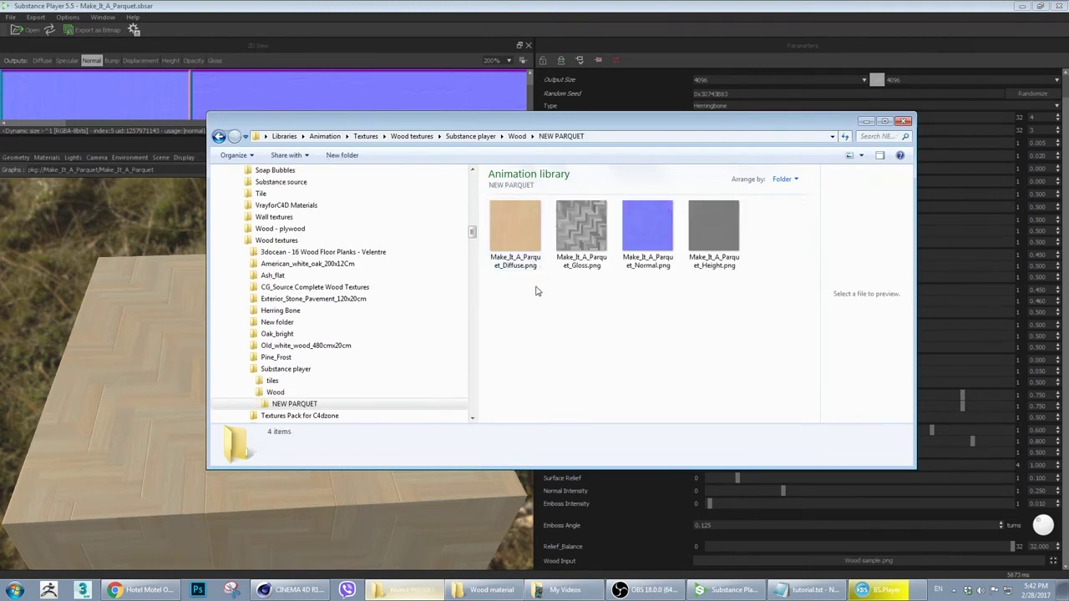
pyautogui.click(515, 226)
pyautogui.click(582, 226)
pyautogui.click(518, 224)
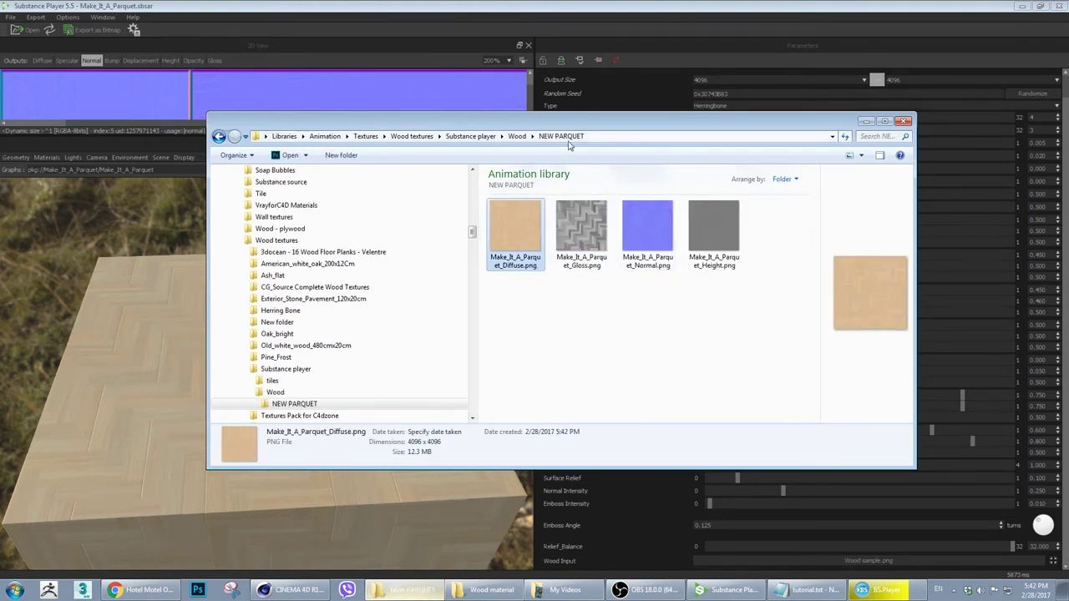
# Switch to Cinema 4D and load Make_It_A_Parquet_Diffuse.png from NEW PARQUET as the floor material's diffuse texture, without copying it to the project
pyautogui.click(302, 590)
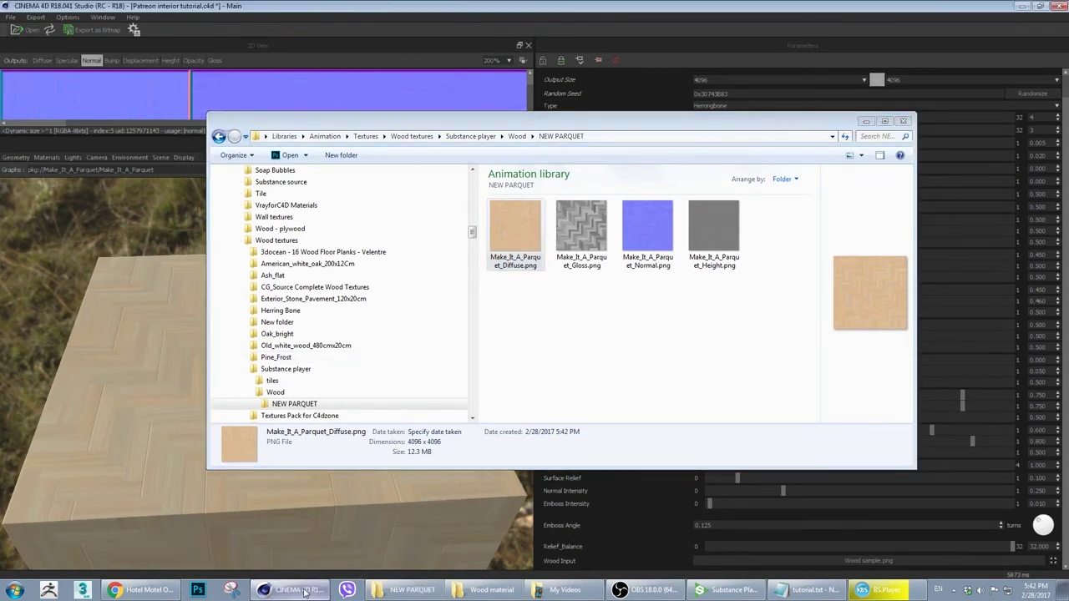
pyautogui.click(940, 158)
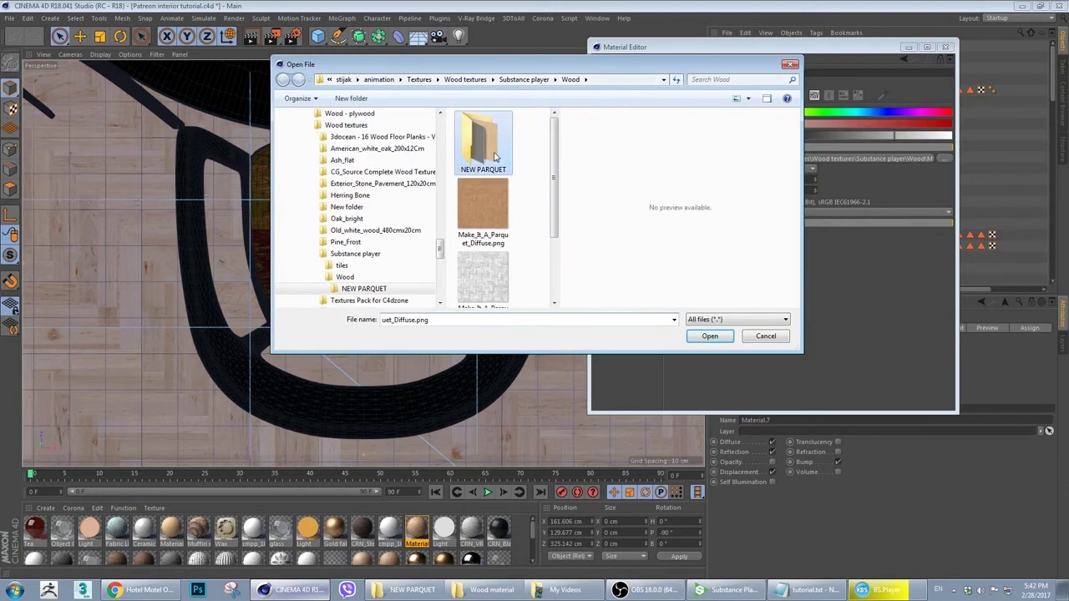
pyautogui.doubleClick(482, 159)
pyautogui.click(290, 230)
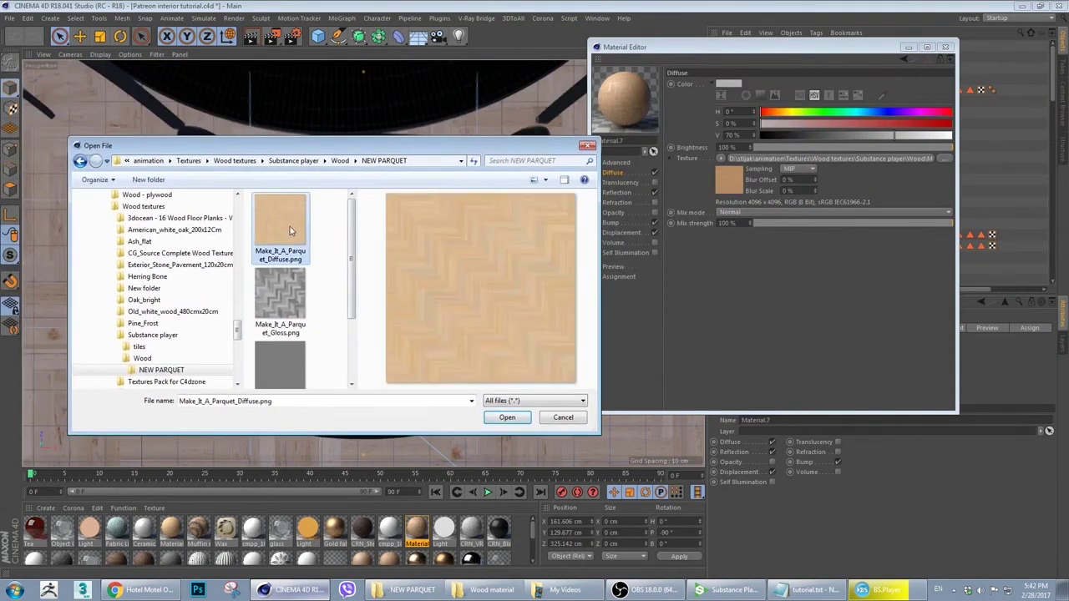
pyautogui.click(505, 419)
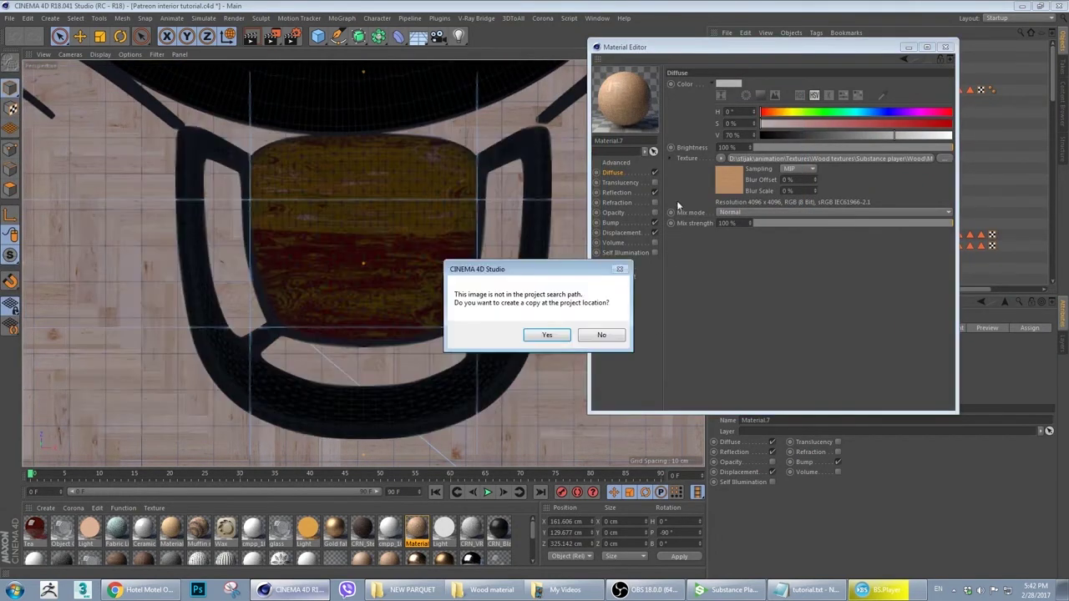
pyautogui.click(601, 336)
# Load Make_It_A_Parquet_Gloss.png from NEW PARQUET as the reflection glossiness texture, accepting a copy at the project location
pyautogui.click(618, 193)
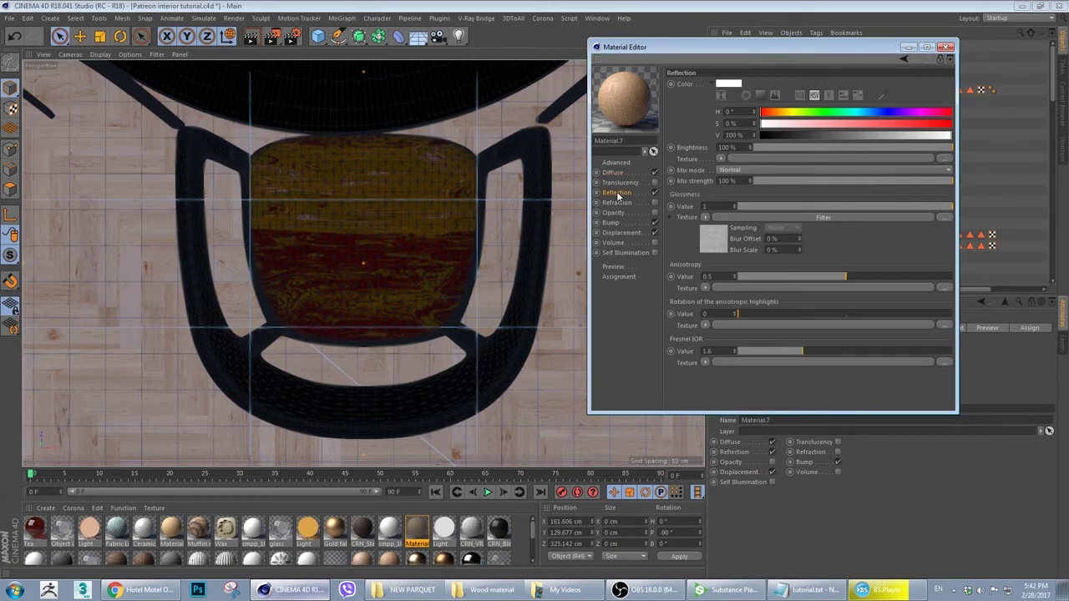
pyautogui.click(943, 219)
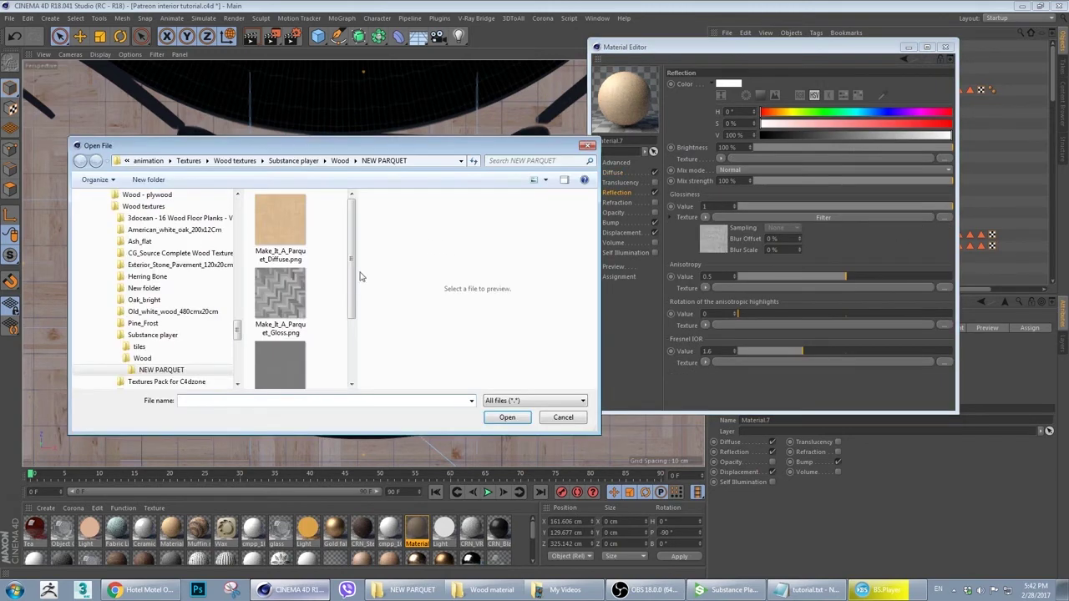
pyautogui.click(279, 297)
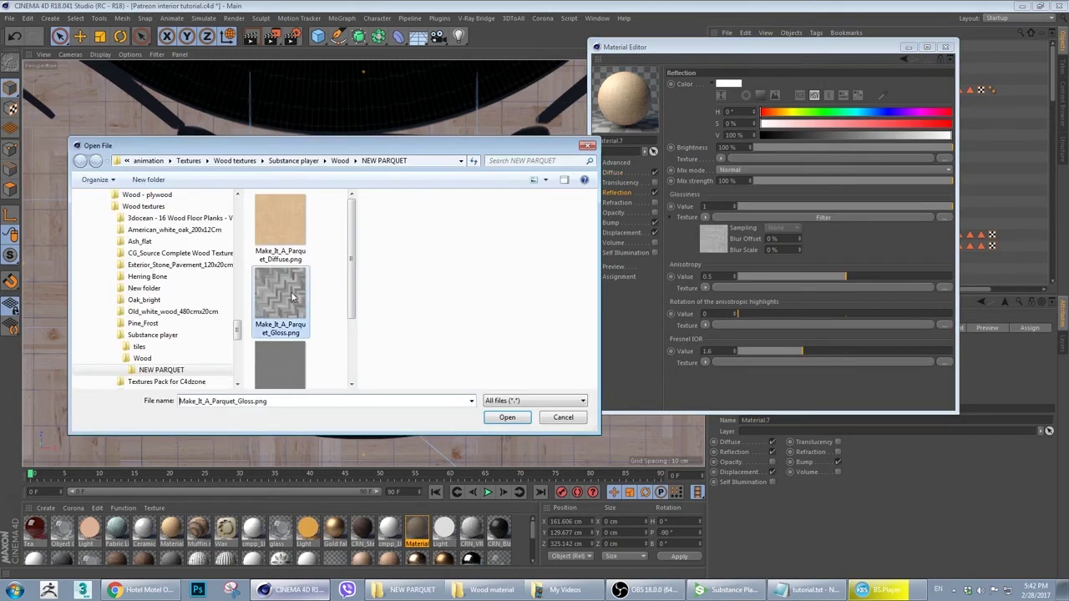
pyautogui.click(507, 417)
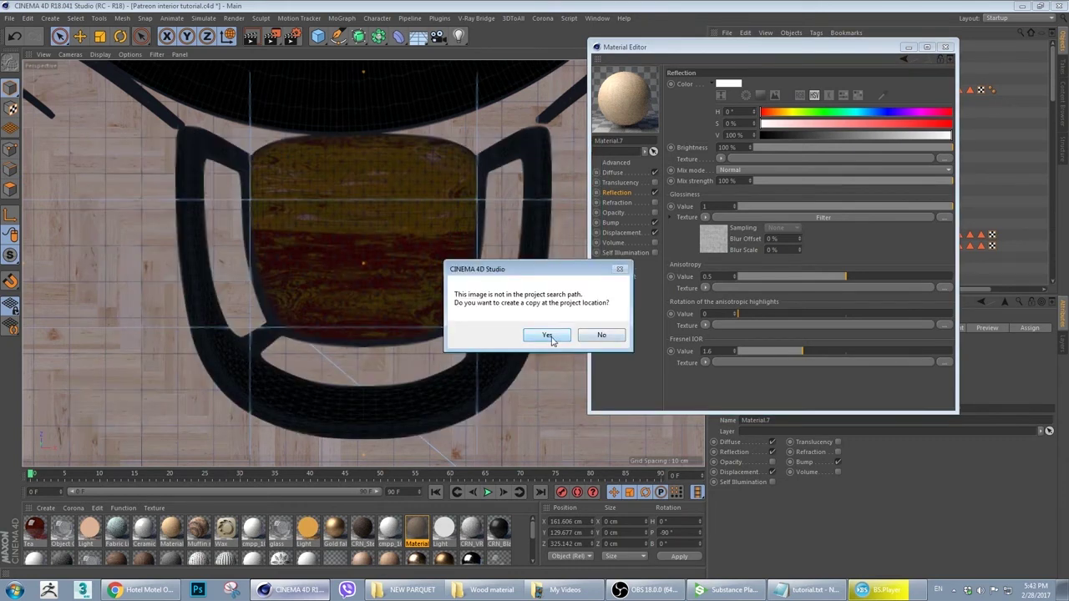
pyautogui.click(547, 334)
# Load Make_It_A_Parquet_Normal.png from the Wood folder as the bump texture, without copying it to the project
pyautogui.click(614, 222)
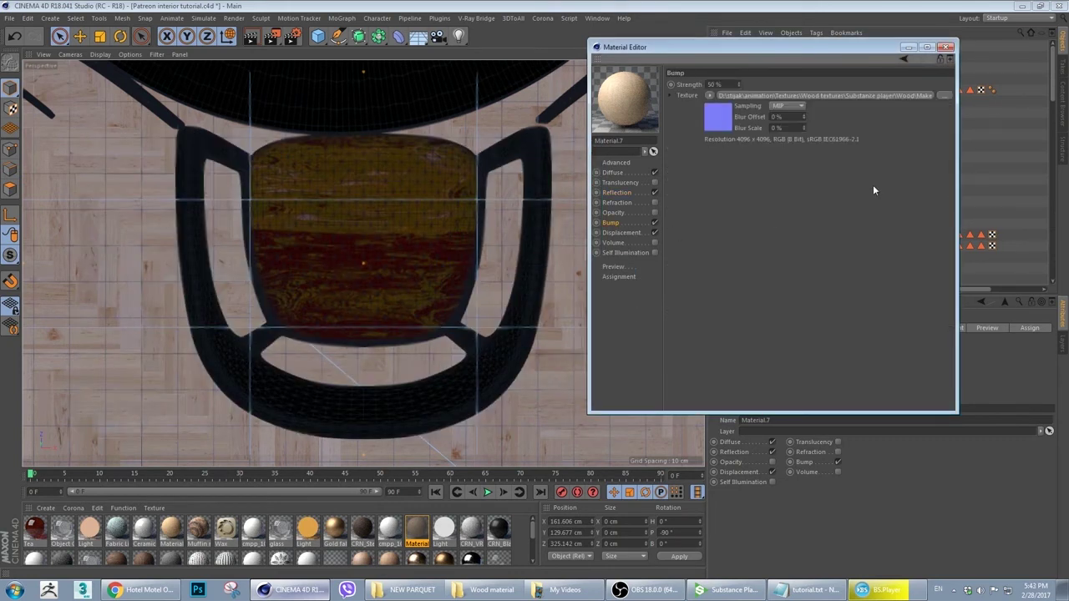
pyautogui.click(946, 96)
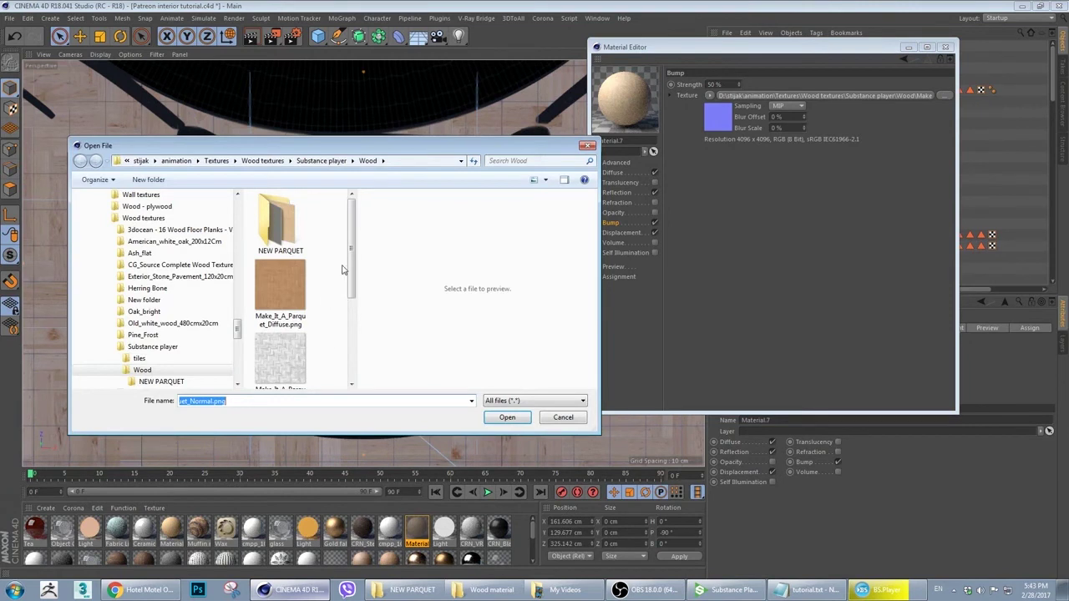
pyautogui.moveTo(351, 250); pyautogui.dragTo(352, 334)
pyautogui.click(297, 355)
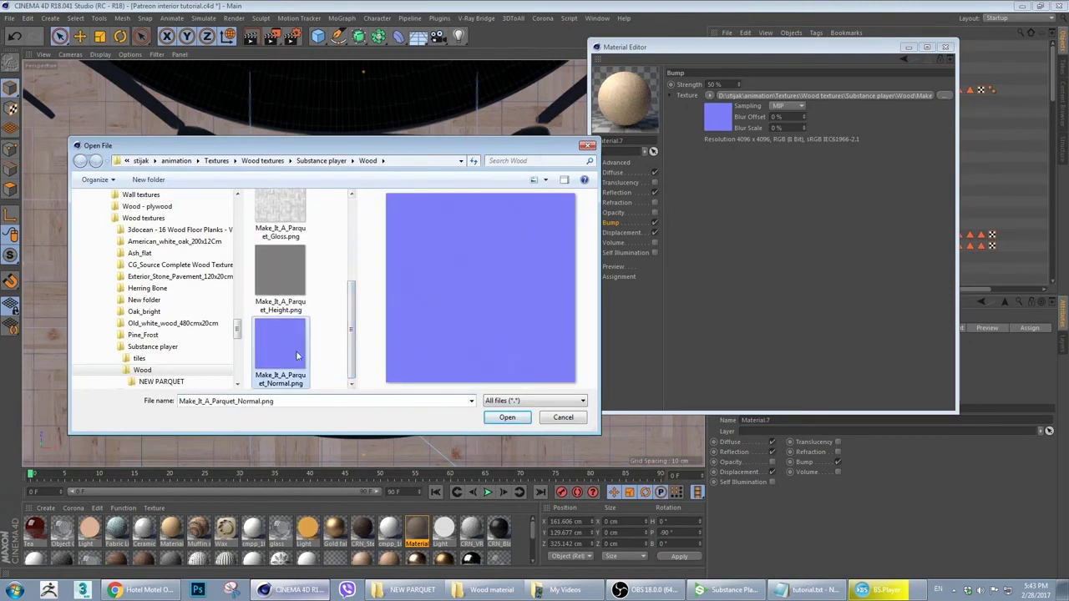
pyautogui.click(507, 417)
pyautogui.click(600, 335)
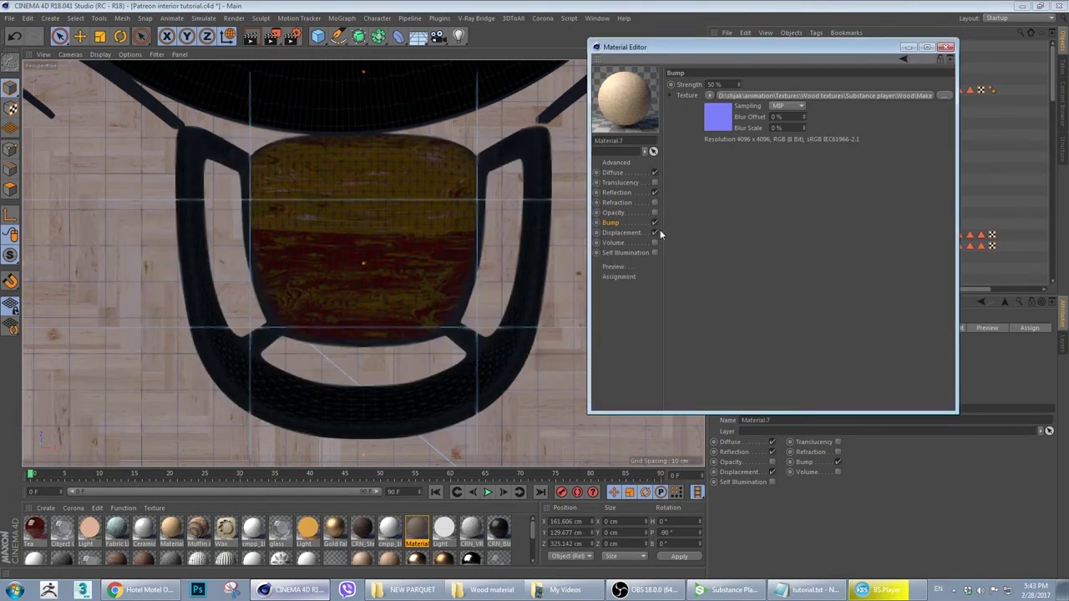
# Load Make_It_A_Parquet_Height.png from the Wood folder as the displacement texture without a project copy, and close the Material Editor
pyautogui.click(622, 232)
pyautogui.click(944, 128)
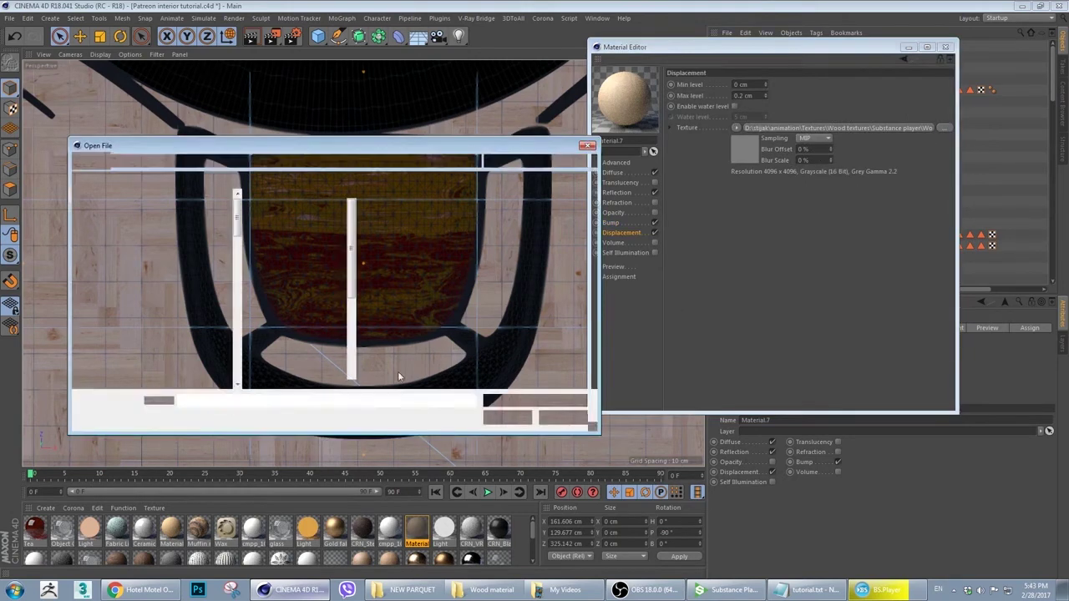
pyautogui.moveTo(352, 278); pyautogui.dragTo(357, 345)
pyautogui.click(280, 305)
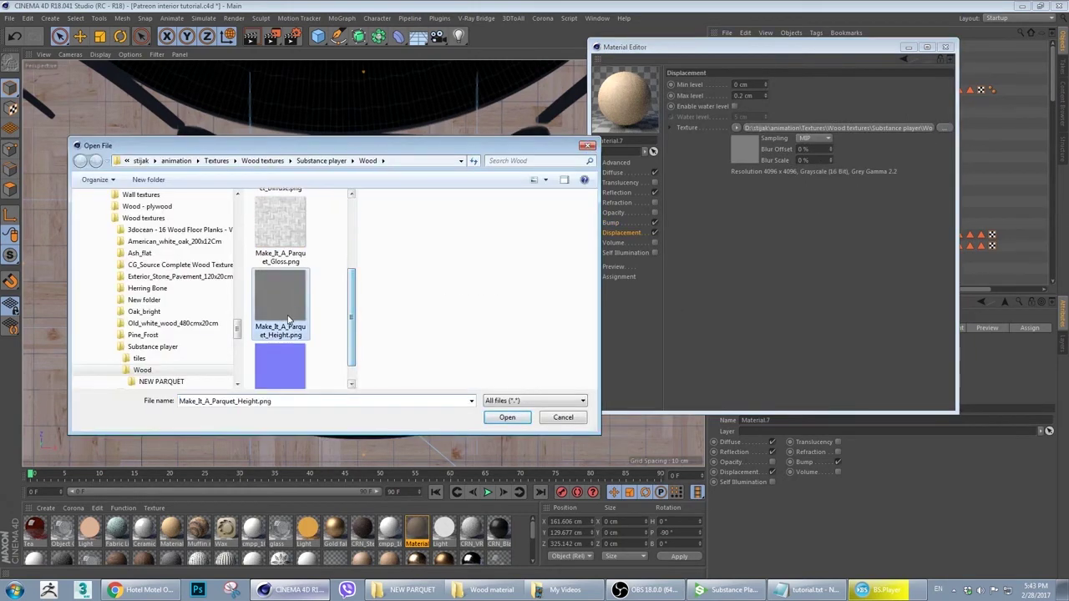
pyautogui.click(507, 417)
pyautogui.click(602, 335)
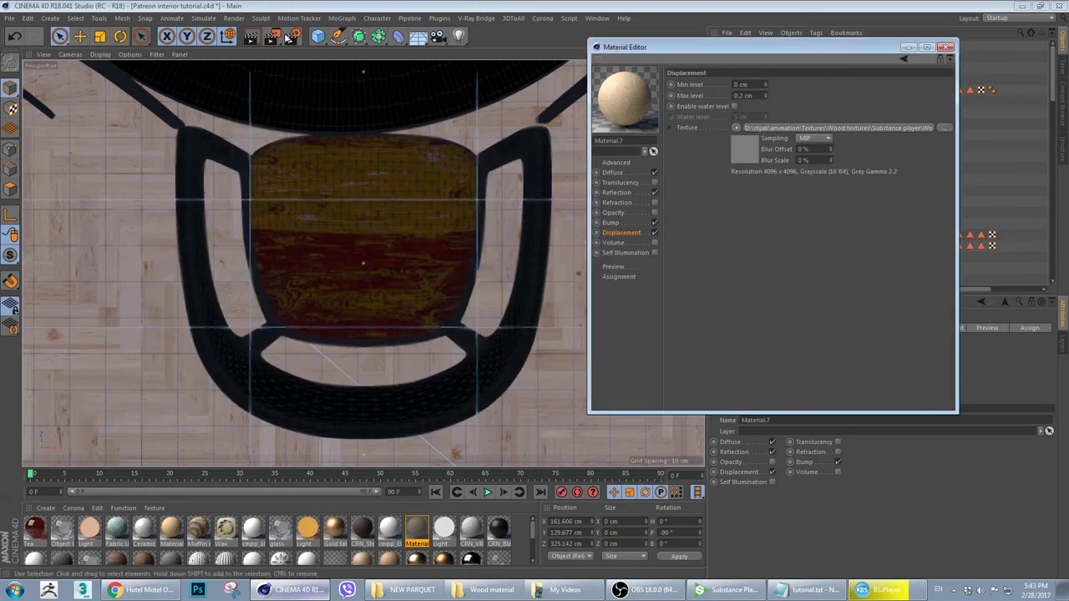
pyautogui.click(945, 47)
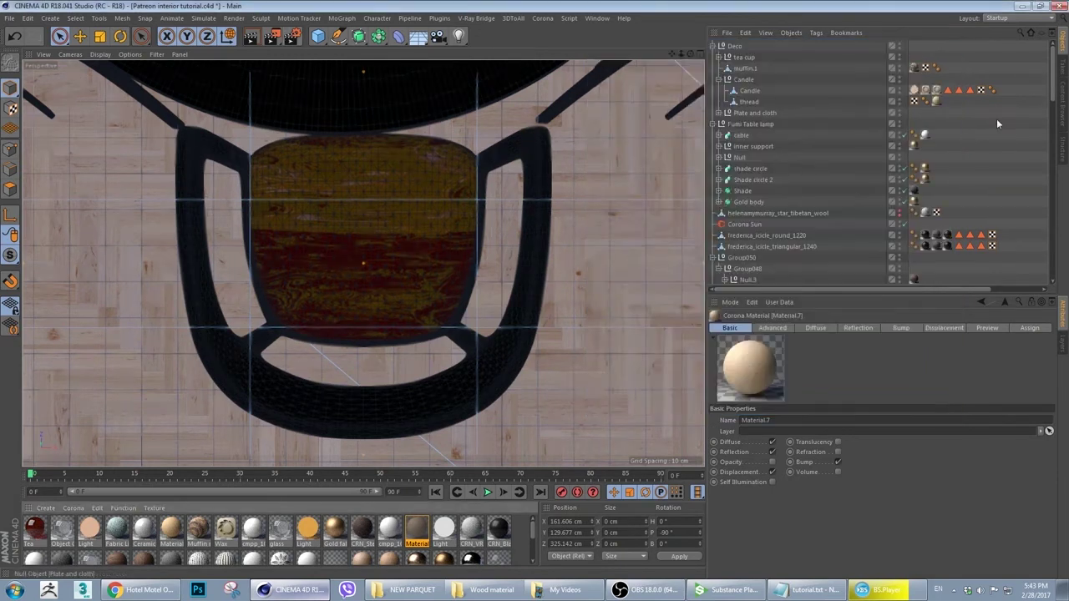
# Halve the render output size to 1280 × 720 with the ratio locked, and render the scene to the Picture Viewer
pyautogui.click(294, 36)
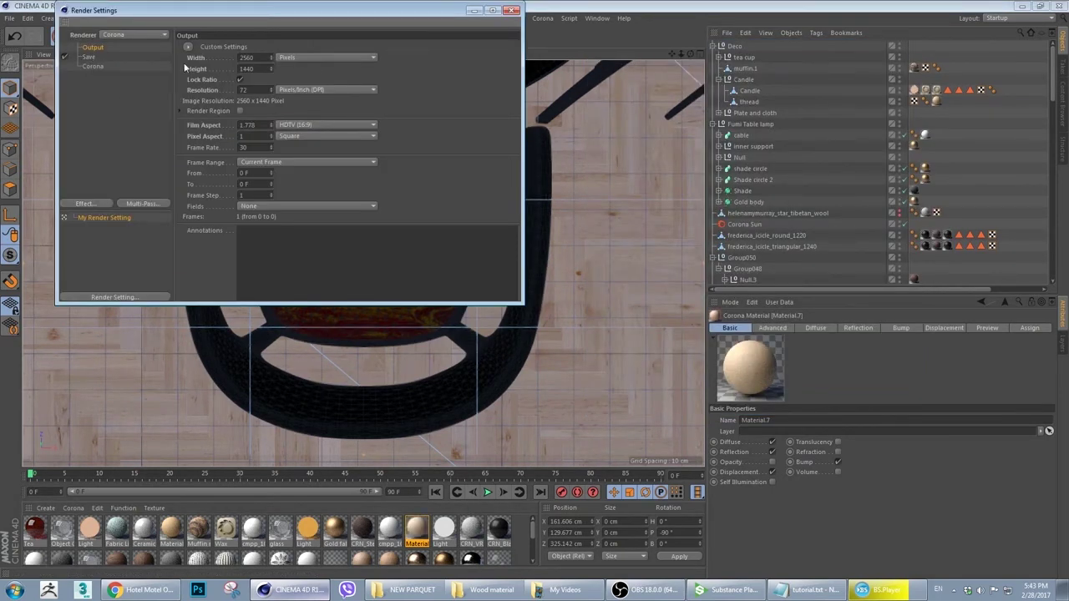
pyautogui.click(260, 69)
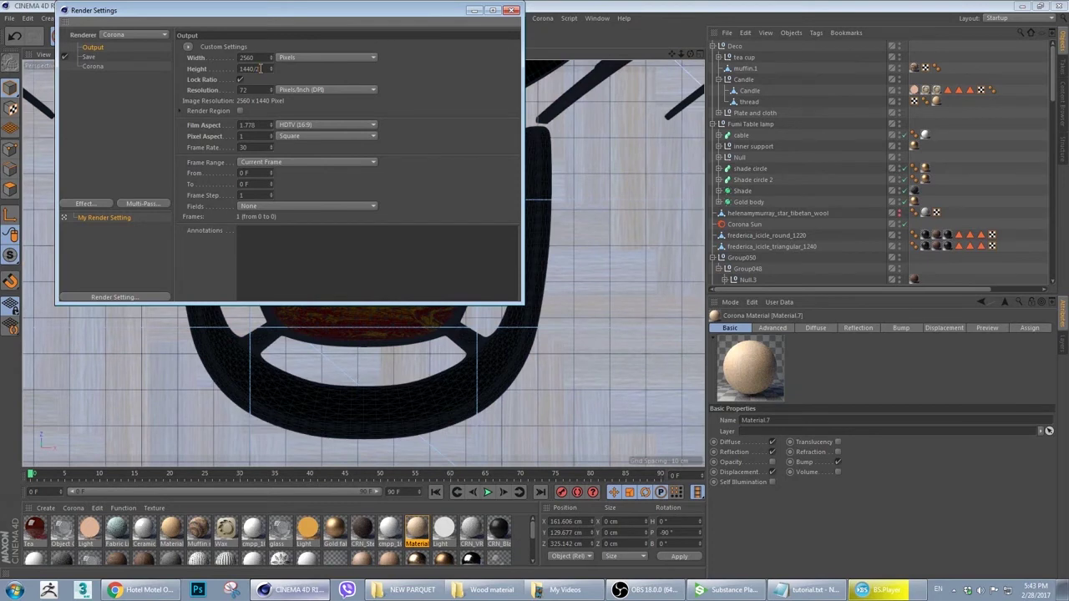
pyautogui.write('/2')
pyautogui.press('Return')
pyautogui.click(513, 11)
pyautogui.click(271, 36)
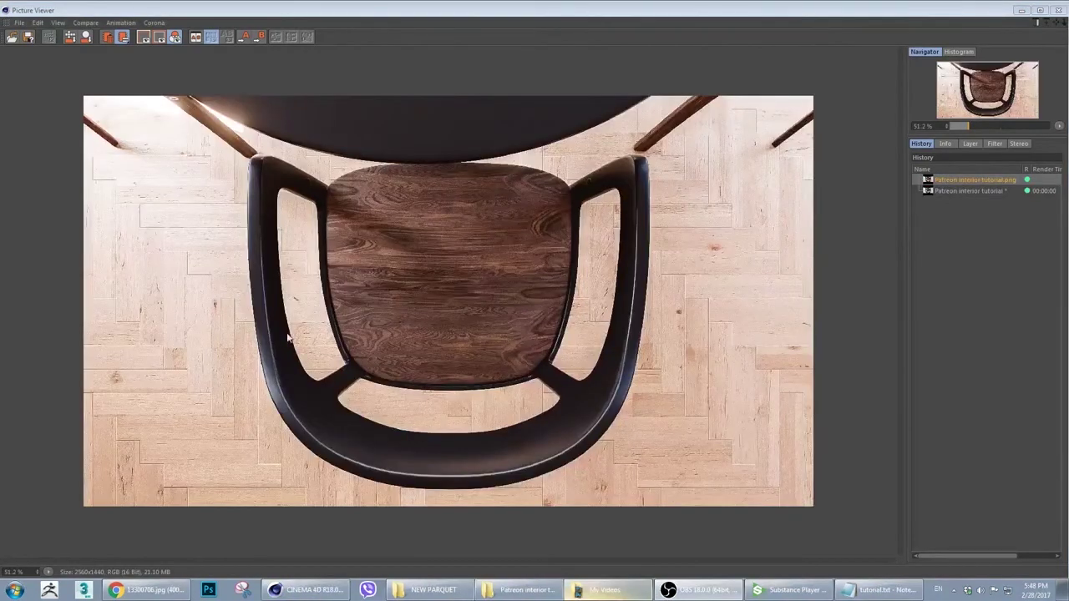
# Examine the parquet grain and board joints around the chair in the finished render, and close the Picture Viewer
pyautogui.scroll(2, 289, 334)
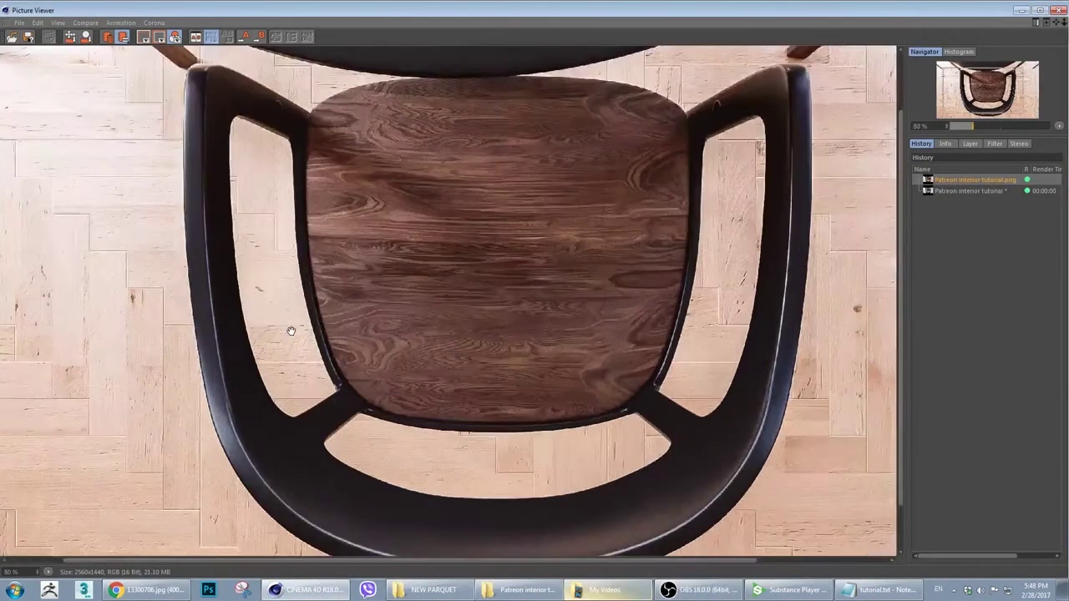
pyautogui.moveTo(291, 332); pyautogui.dragTo(317, 285)
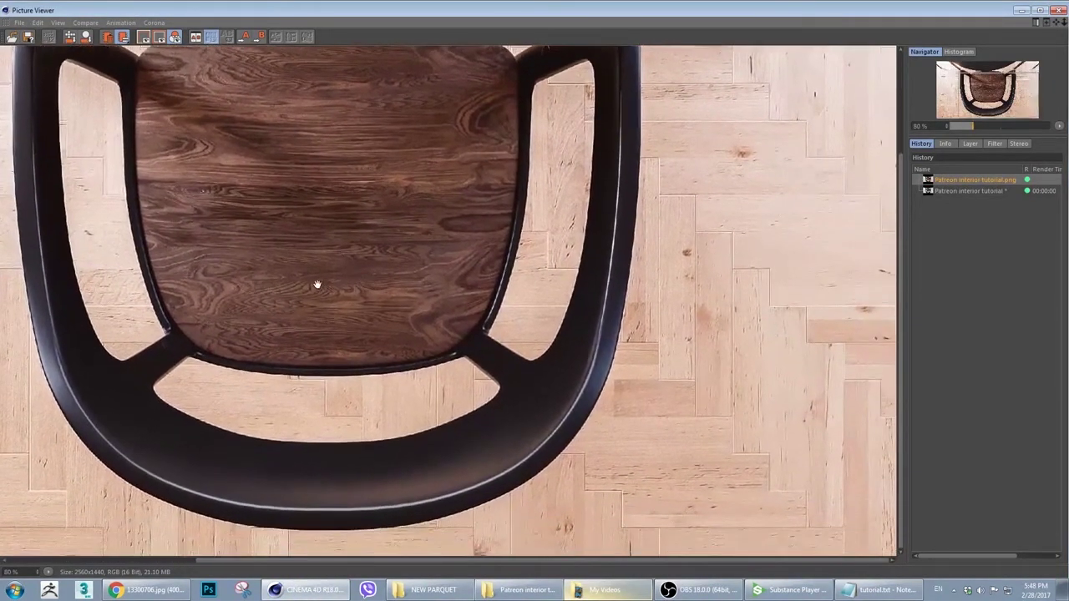
pyautogui.moveTo(592, 353); pyautogui.dragTo(801, 284)
pyautogui.moveTo(323, 269); pyautogui.dragTo(379, 362)
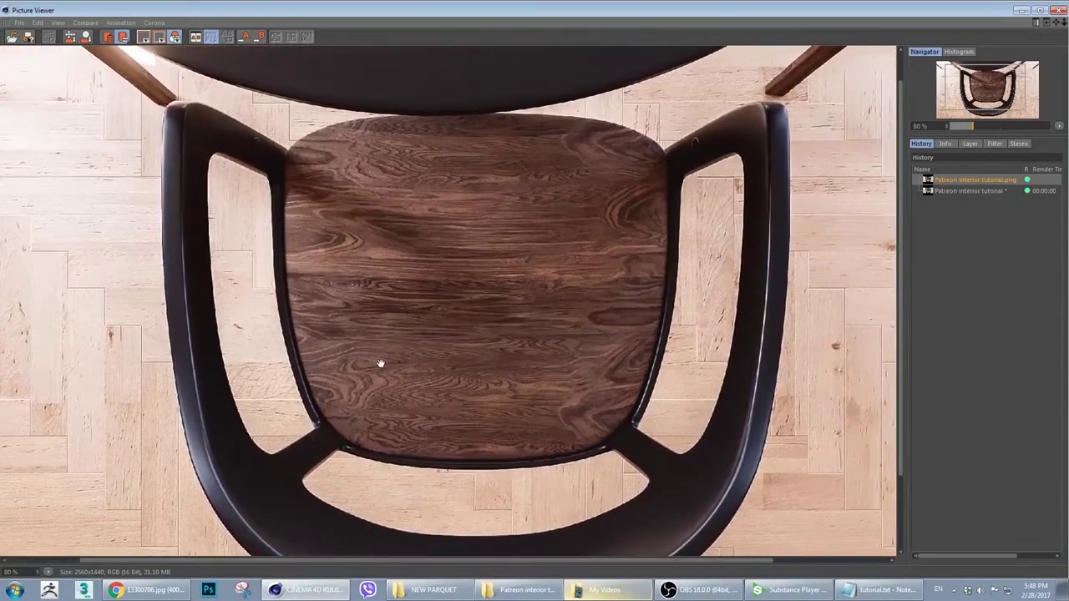
pyautogui.scroll(-2, 447, 345)
pyautogui.scroll(2, 859, 348)
pyautogui.scroll(2, 861, 347)
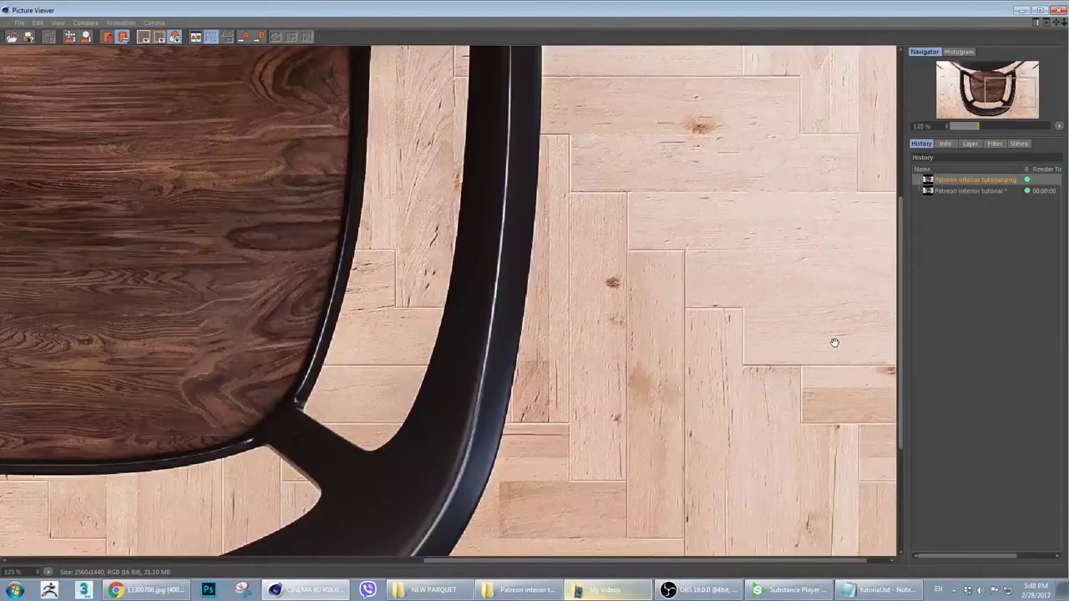
pyautogui.scroll(-2, 808, 329)
pyautogui.scroll(-2, 809, 329)
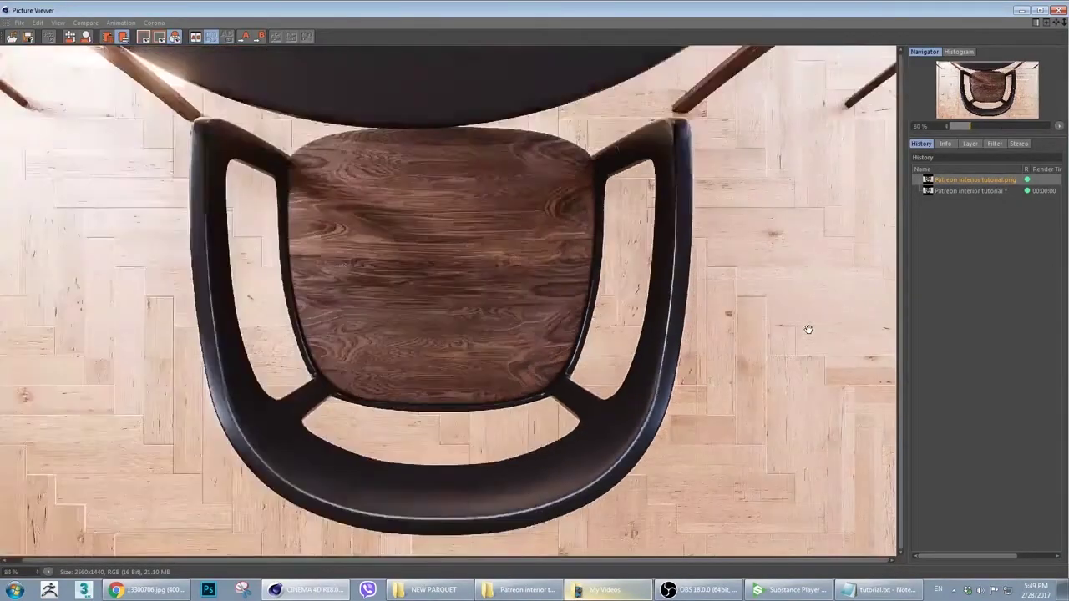
pyautogui.scroll(3, 590, 328)
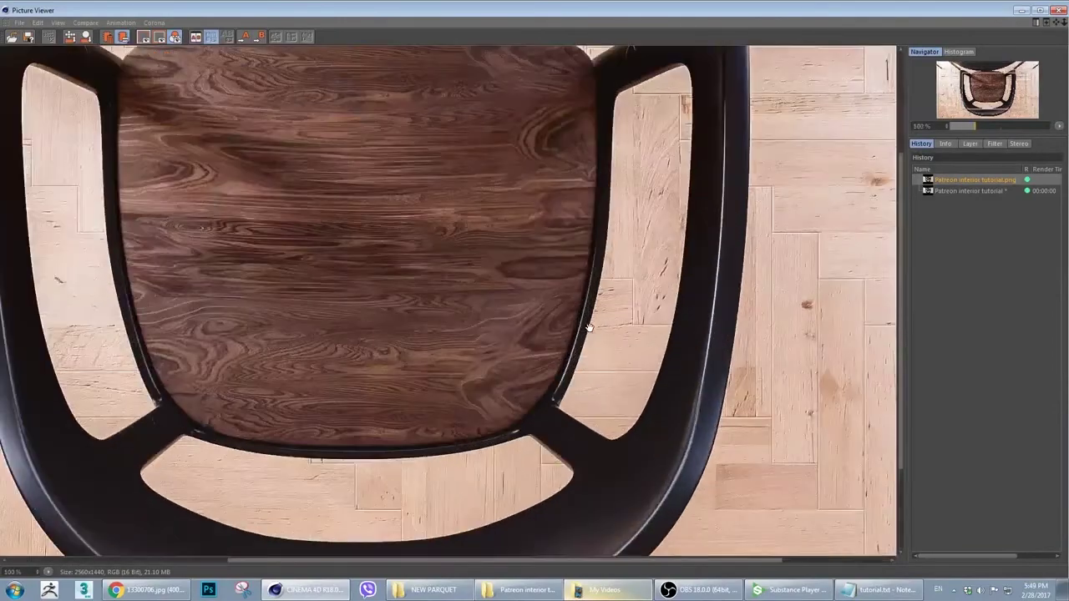
pyautogui.scroll(-1, 590, 328)
pyautogui.moveTo(455, 329); pyautogui.dragTo(549, 294)
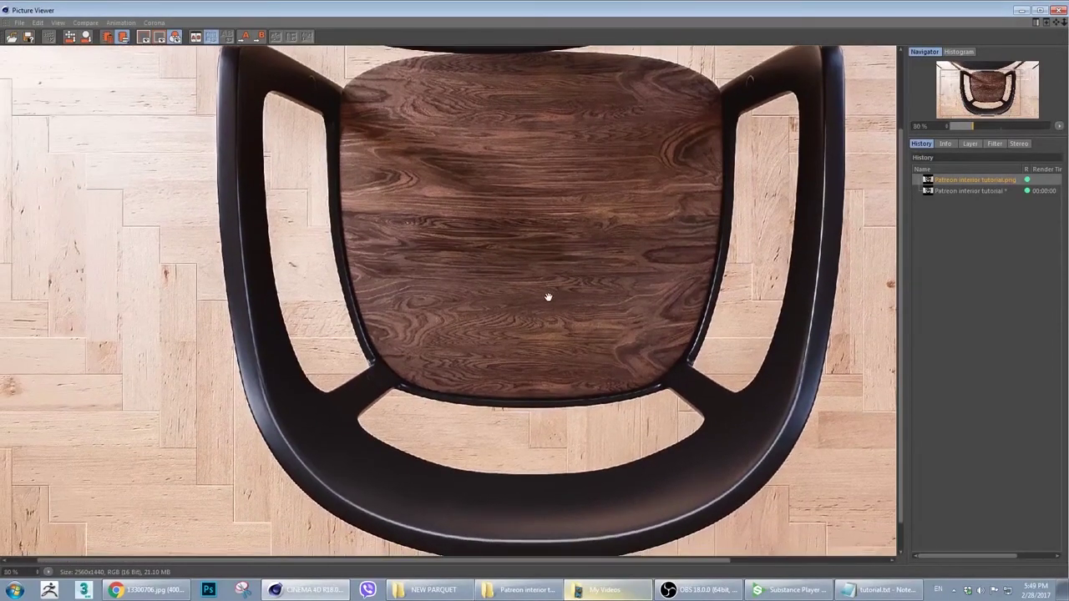
pyautogui.click(1058, 10)
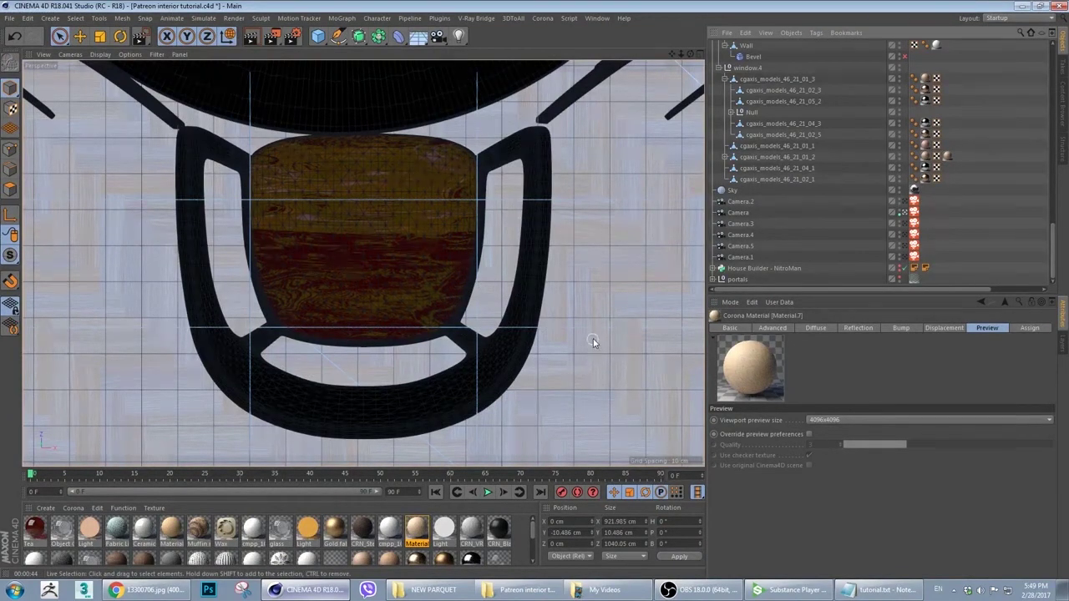
# Examine the parquet floor through Camera.2, Camera.3 and the overhead chair camera, selecting the floor object in the last view
pyautogui.click(904, 202)
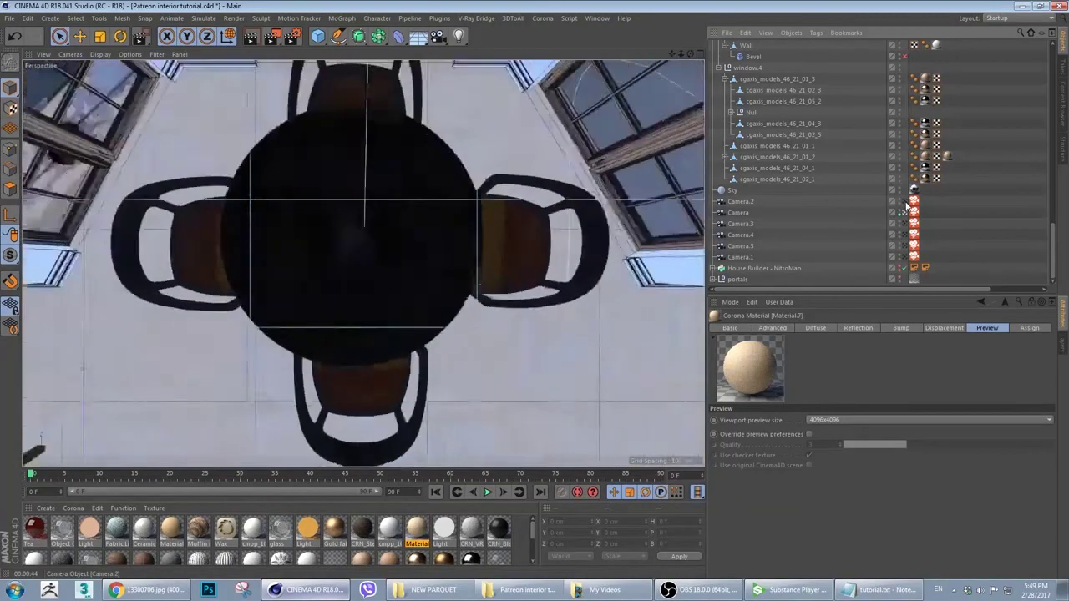
pyautogui.click(310, 262)
pyautogui.keyDown('alt'); pyautogui.moveTo(310, 263); pyautogui.dragTo(357, 336); pyautogui.keyUp('alt')
pyautogui.moveTo(357, 336)
pyautogui.keyDown('alt'); pyautogui.mouseDown(button='right')
pyautogui.moveTo(393, 337)
pyautogui.moveTo(371, 342)
pyautogui.mouseUp(button='right'); pyautogui.keyUp('alt')
pyautogui.keyDown('alt'); pyautogui.moveTo(376, 367); pyautogui.dragTo(424, 200, button='middle'); pyautogui.keyUp('alt')
pyautogui.keyDown('alt'); pyautogui.moveTo(403, 302); pyautogui.dragTo(459, 262); pyautogui.keyUp('alt')
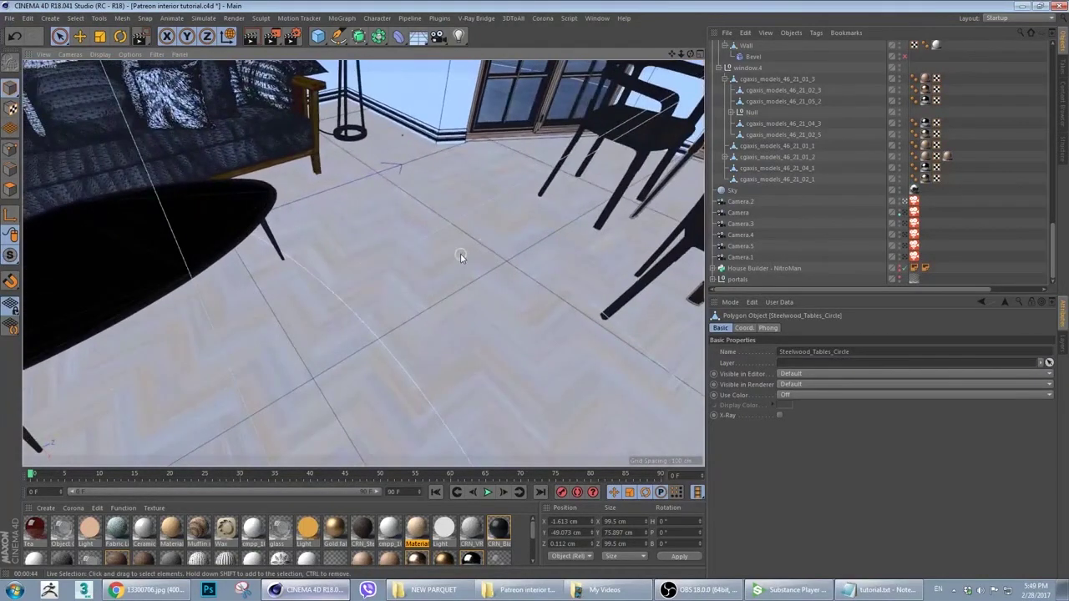
pyautogui.keyDown('alt'); pyautogui.moveTo(547, 267); pyautogui.dragTo(394, 292); pyautogui.keyUp('alt')
pyautogui.click(908, 224)
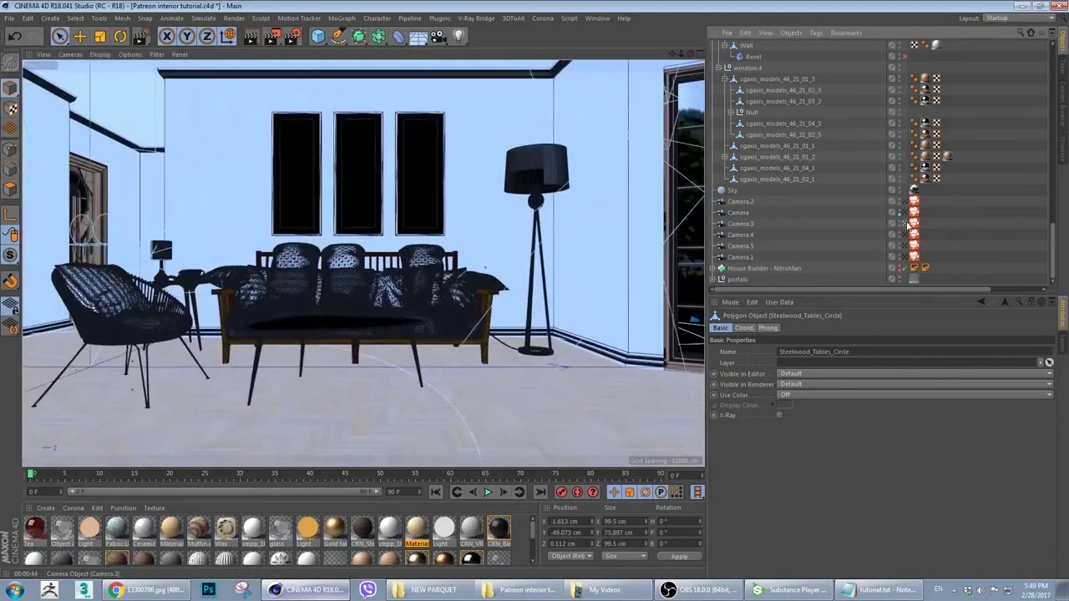
pyautogui.click(905, 207)
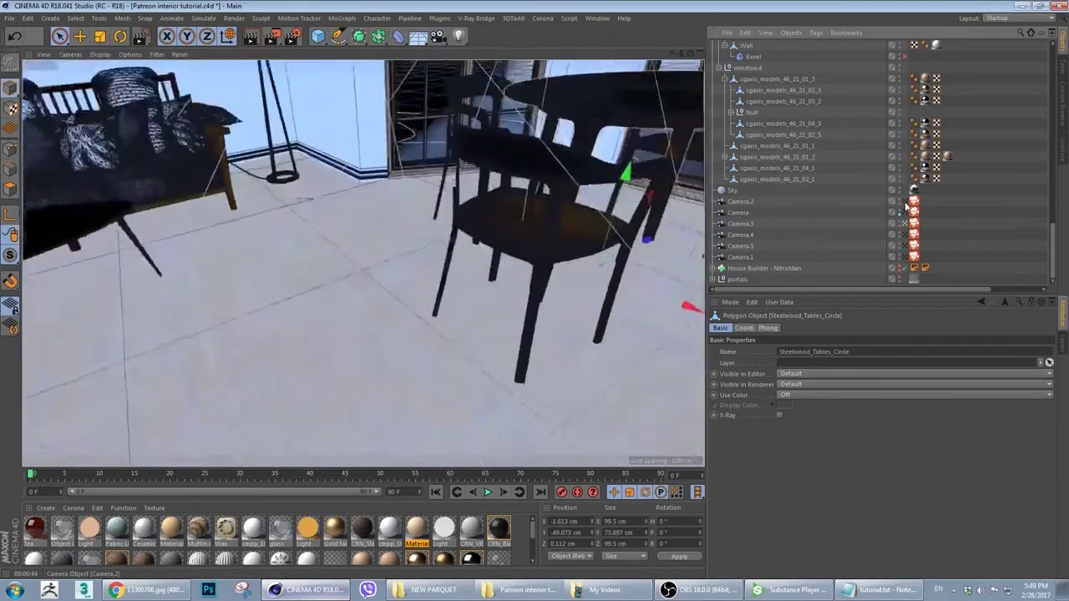
pyautogui.click(906, 214)
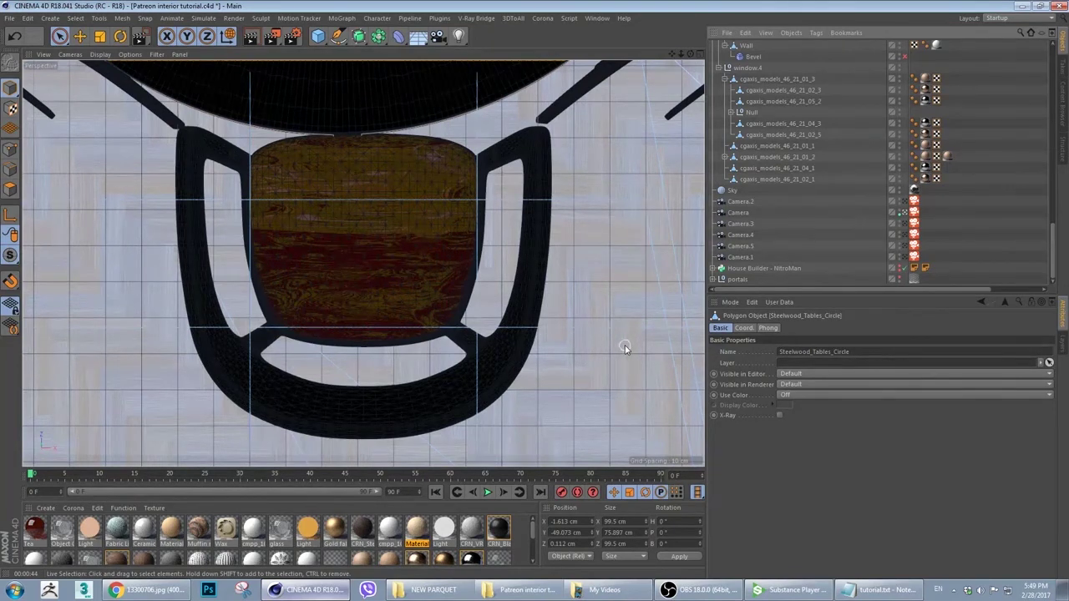
pyautogui.click(611, 290)
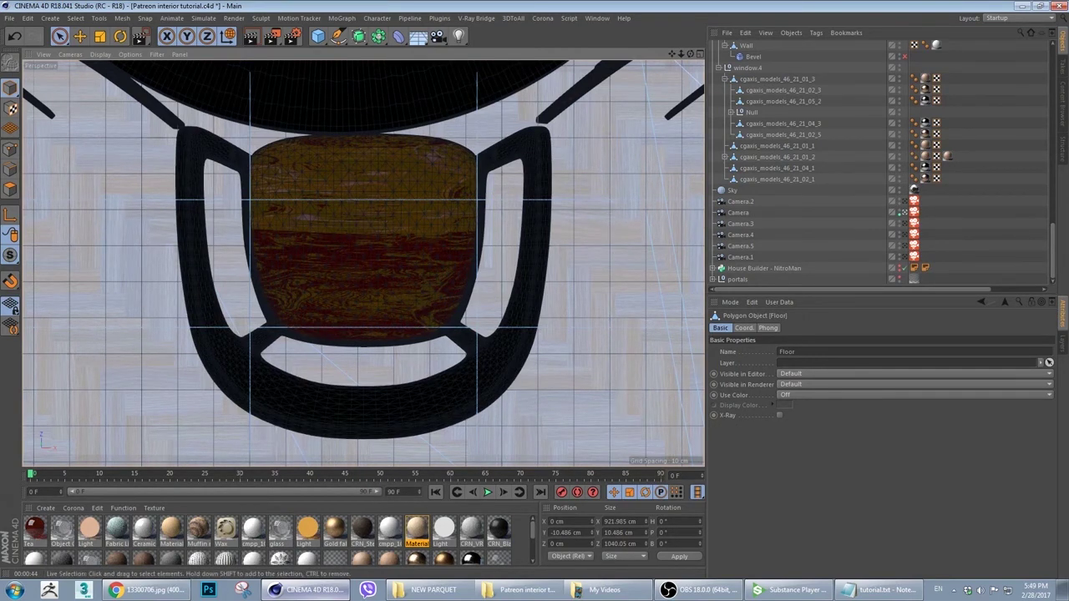
# Switch to Substance Player and reopen Make_It_A_Parquet.sbsar from the data folder with its default parameters
pyautogui.click(785, 590)
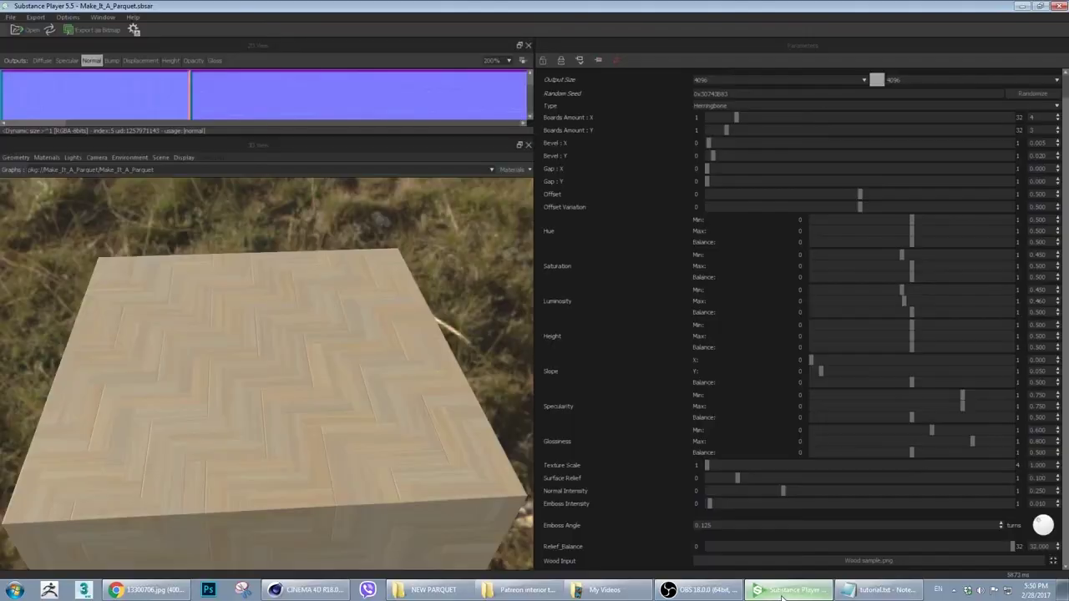
pyautogui.moveTo(453, 292); pyautogui.dragTo(405, 306)
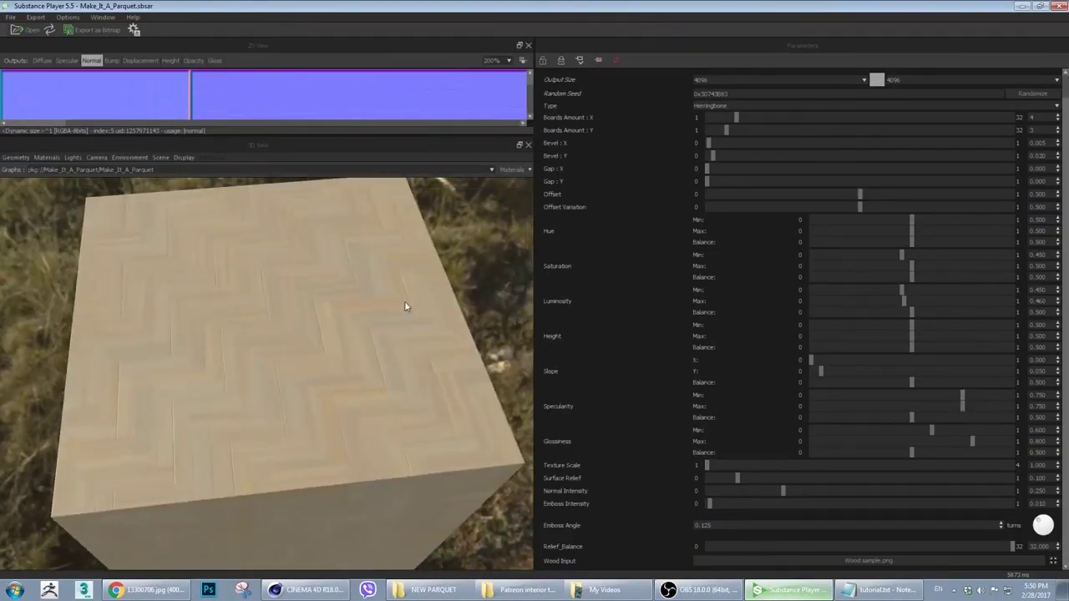
pyautogui.click(10, 16)
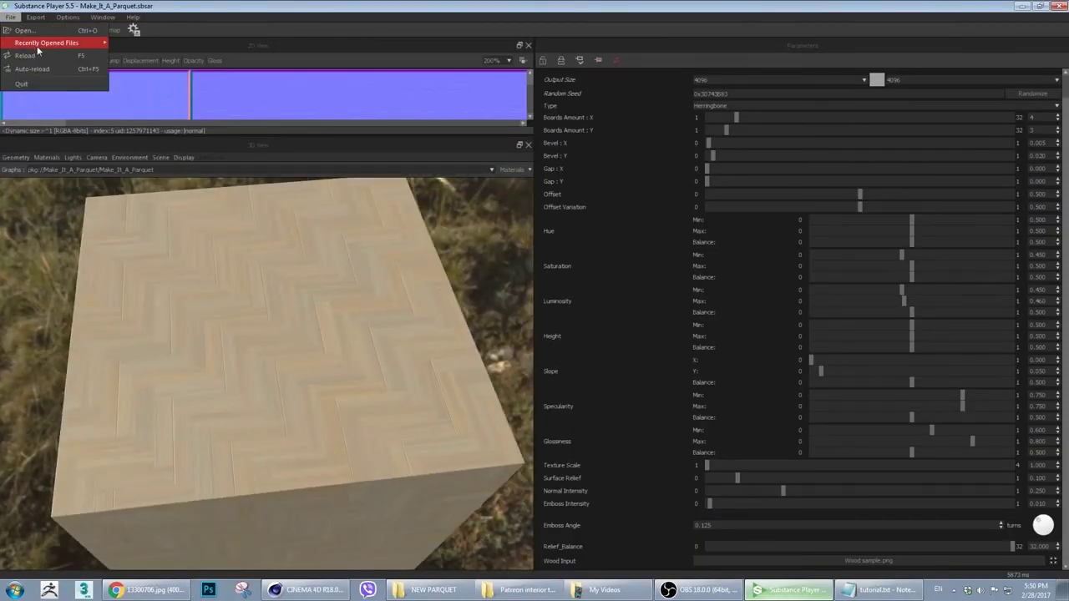
pyautogui.moveTo(55, 48)
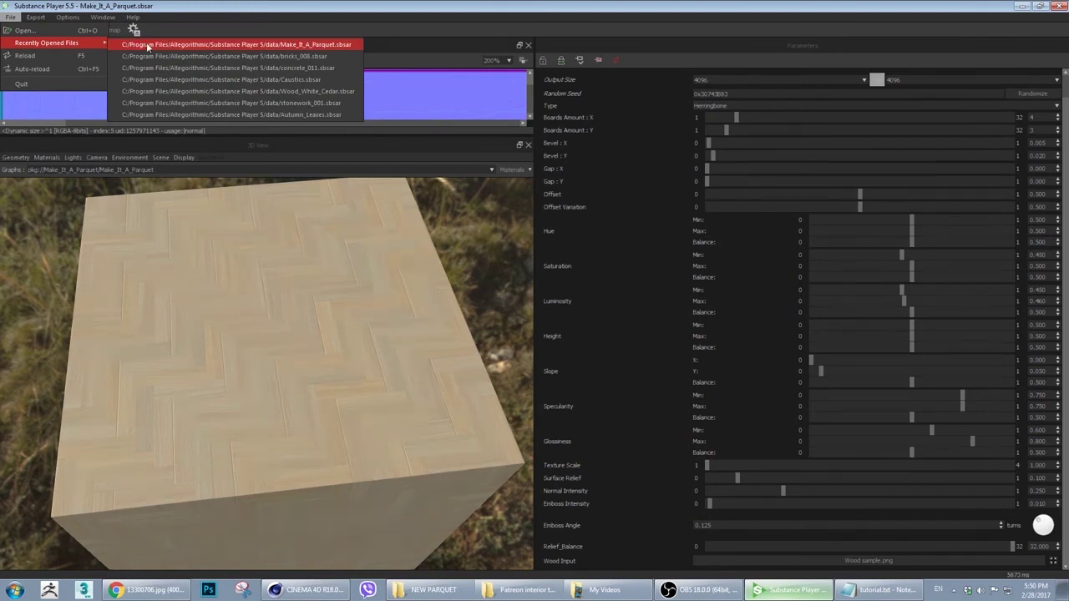
pyautogui.click(25, 30)
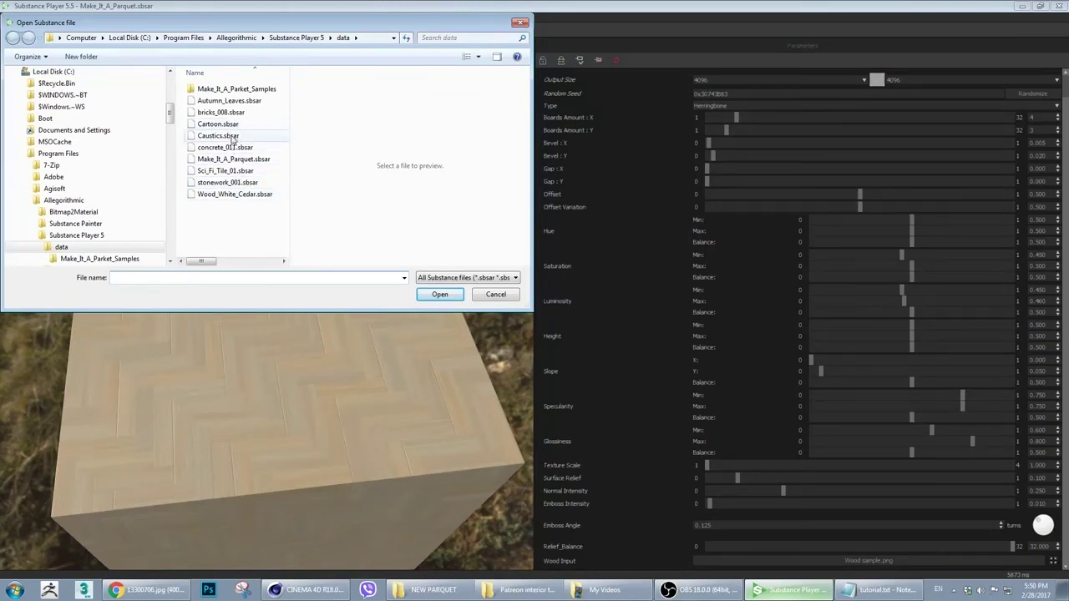
pyautogui.click(224, 147)
pyautogui.doubleClick(234, 159)
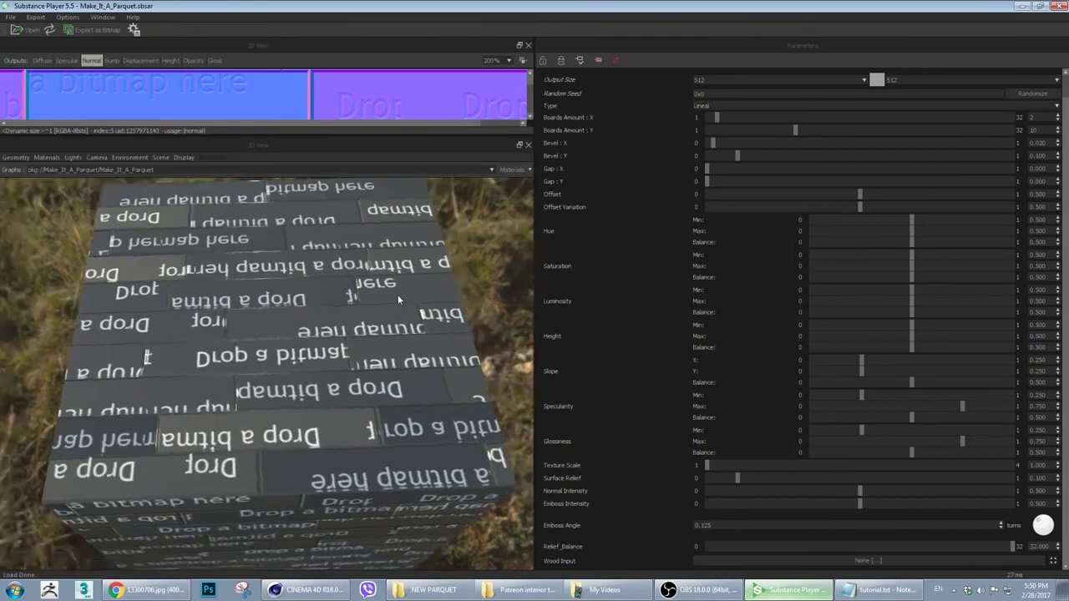
pyautogui.moveTo(397, 294); pyautogui.dragTo(411, 335)
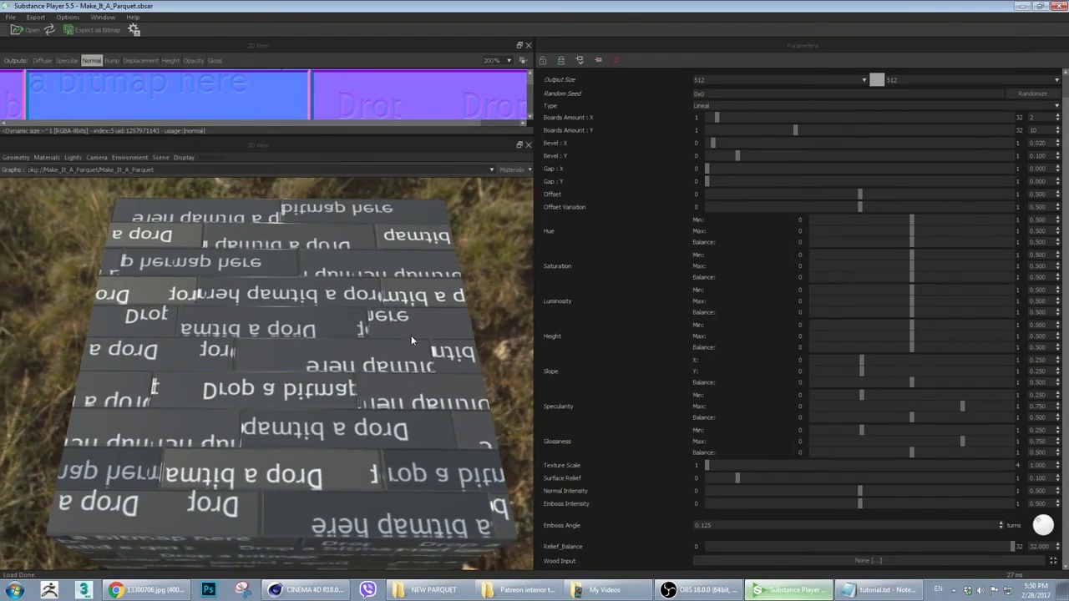
# Load Marble.jpg from the Patreon interior tutorial folder as the substance's Wood Input
pyautogui.click(522, 590)
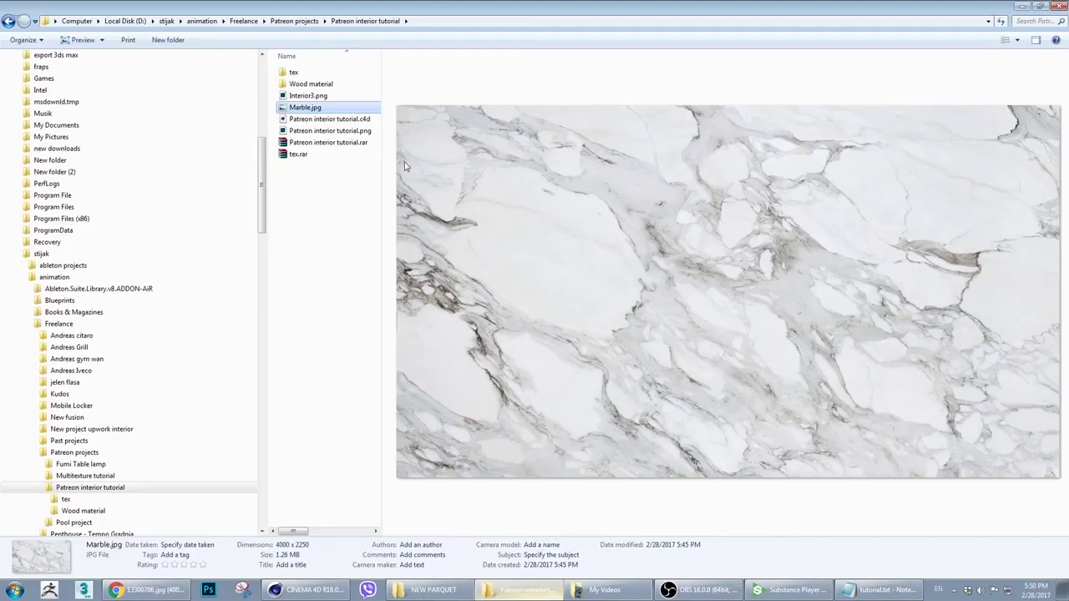
pyautogui.moveTo(315, 111); pyautogui.dragTo(334, 335)
pyautogui.moveTo(302, 107); pyautogui.dragTo(304, 110)
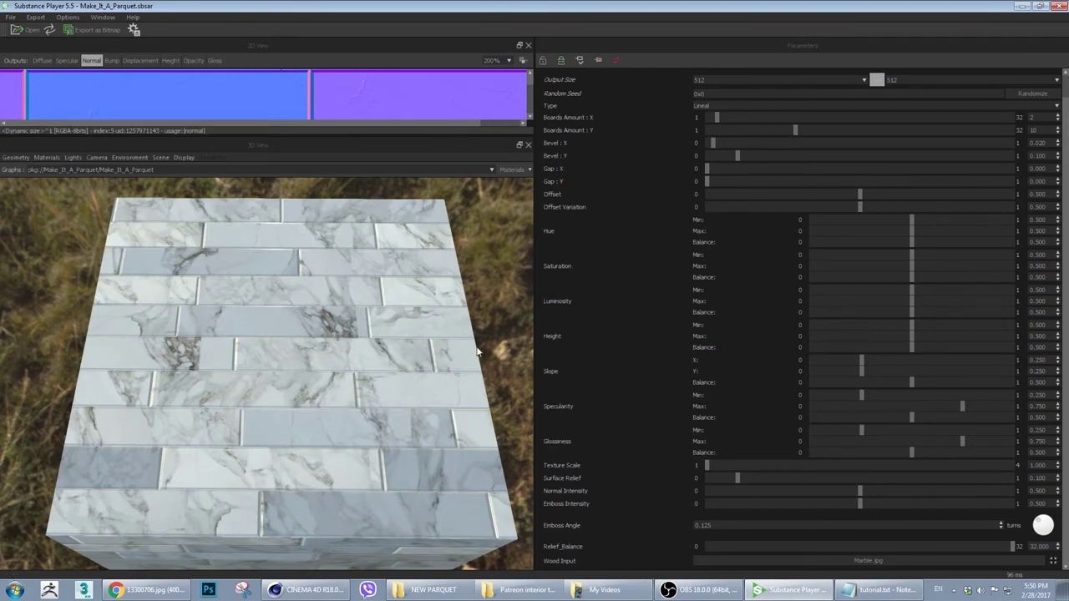
pyautogui.moveTo(341, 332); pyautogui.dragTo(504, 303)
# Try a Boards Amount X of 10 and inspect the marble tiles on the preview cube up close
pyautogui.moveTo(1044, 118); pyautogui.dragTo(995, 119)
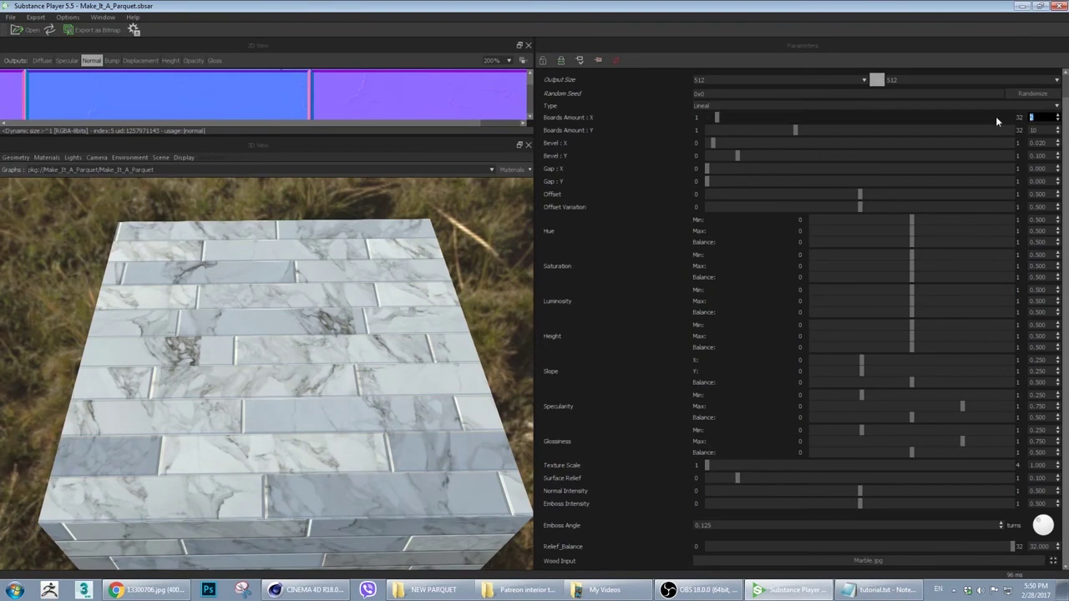
pyautogui.write('10')
pyautogui.press('Return')
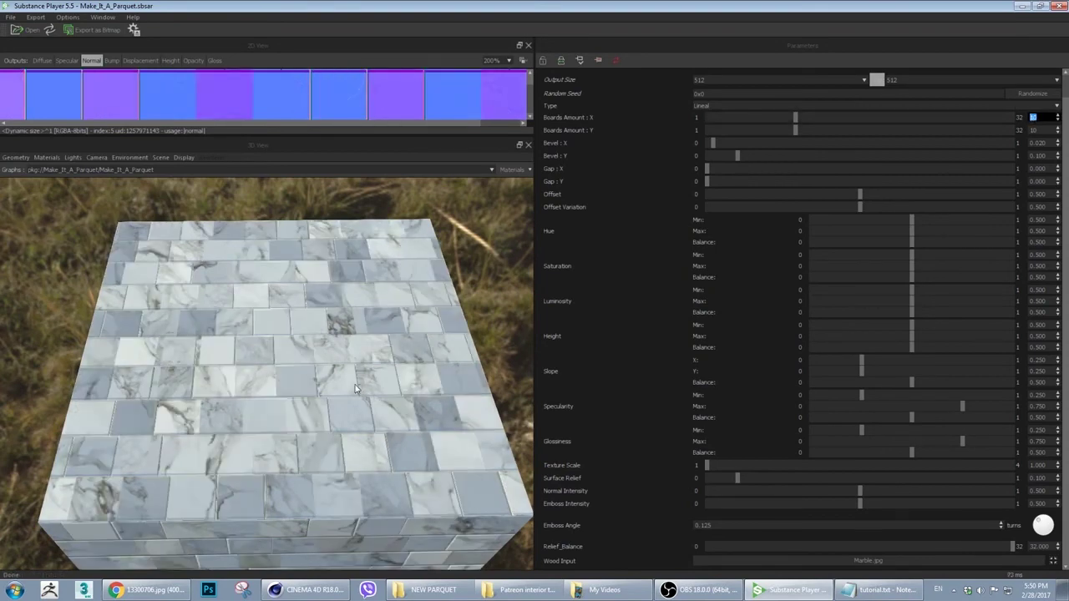
pyautogui.scroll(2, 334, 387)
pyautogui.scroll(3, 333, 389)
pyautogui.scroll(-4, 332, 389)
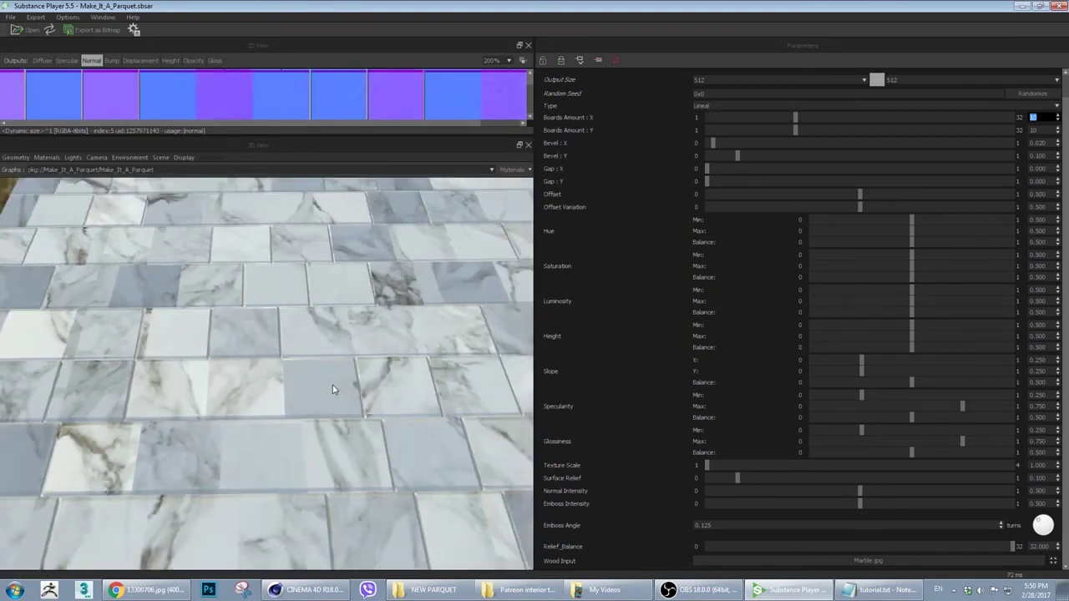
# Try a Boards Amount of 2 in both X and Y to get large marble slabs
pyautogui.write('2')
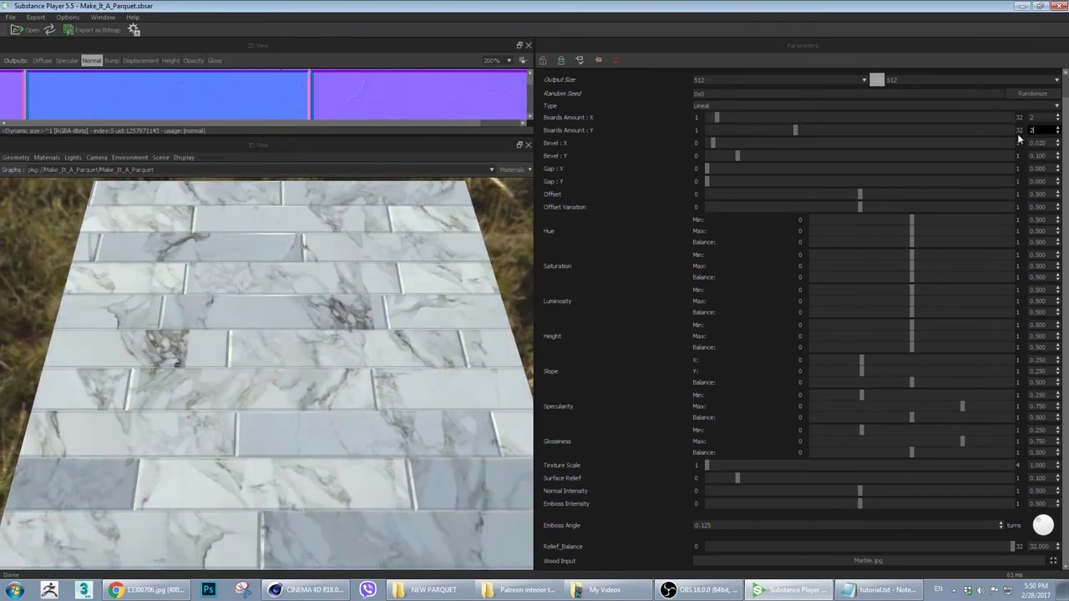
pyautogui.press('Return')
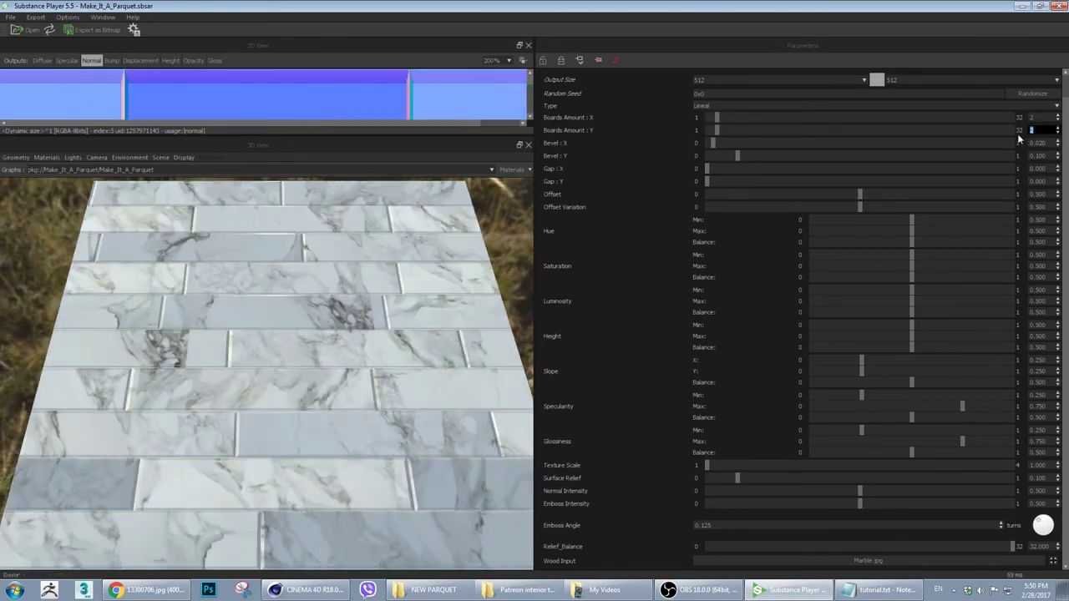
pyautogui.scroll(-3, 453, 284)
pyautogui.moveTo(357, 321); pyautogui.dragTo(436, 286)
# Set Boards Amount to 5 in both X and Y for squarish marble tiles
pyautogui.doubleClick(1037, 117)
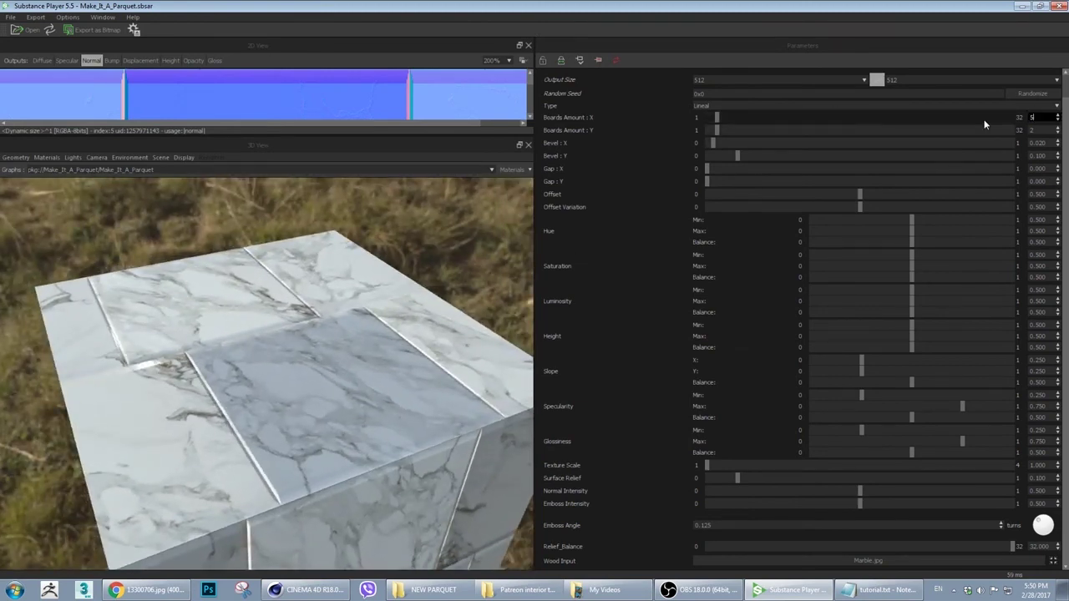
pyautogui.write('5')
pyautogui.press('Tab')
pyautogui.write('5')
pyautogui.press('Return')
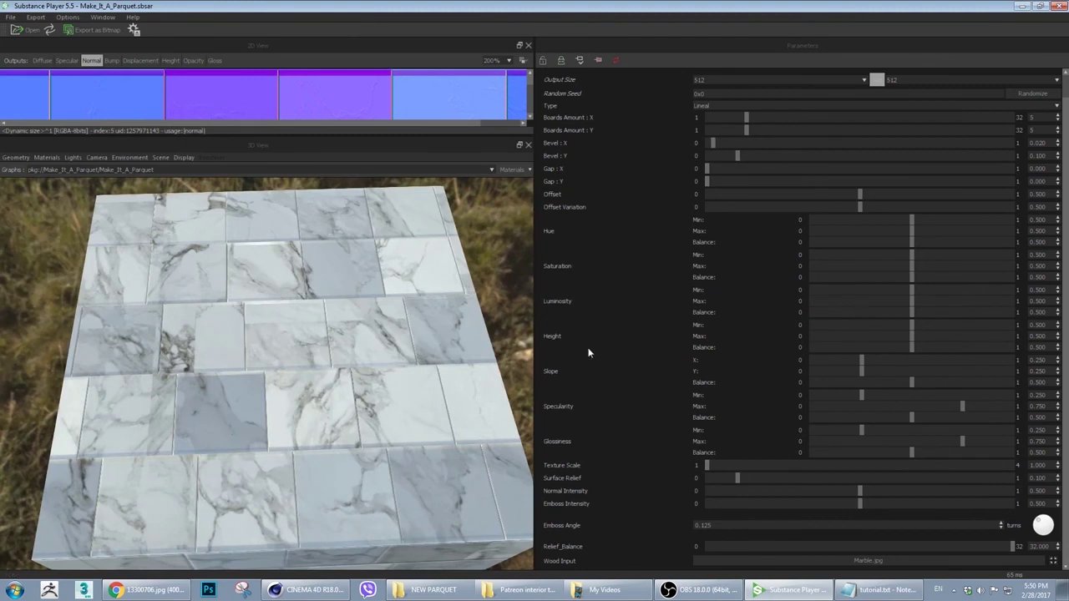
# Set the tile slope to 0 in X and 0.05 in Y
pyautogui.moveTo(1046, 360); pyautogui.dragTo(964, 359)
pyautogui.write('0')
pyautogui.press('Tab')
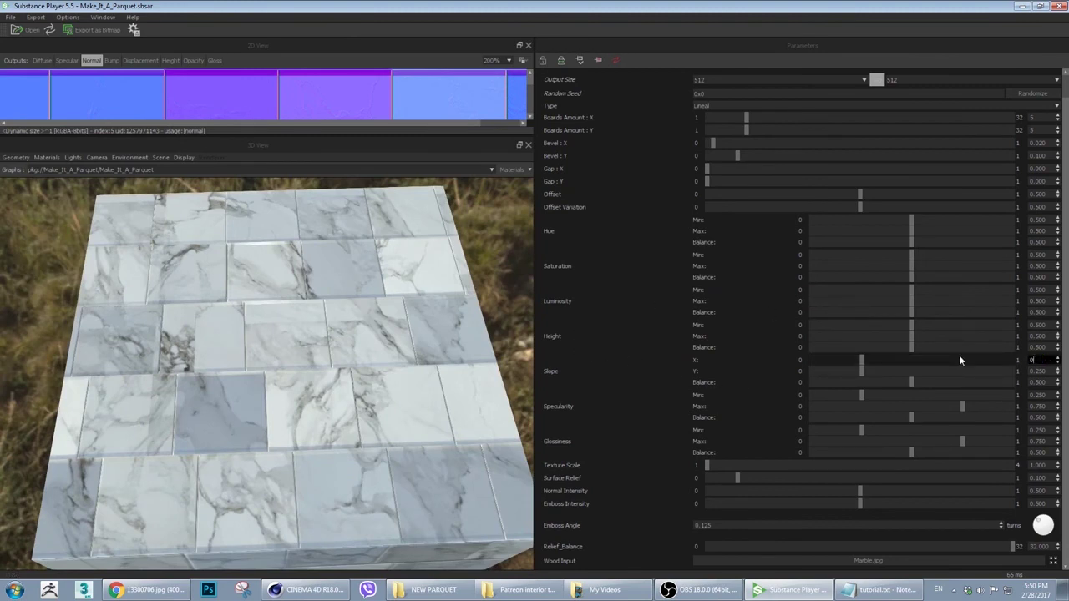
pyautogui.write('0.0')
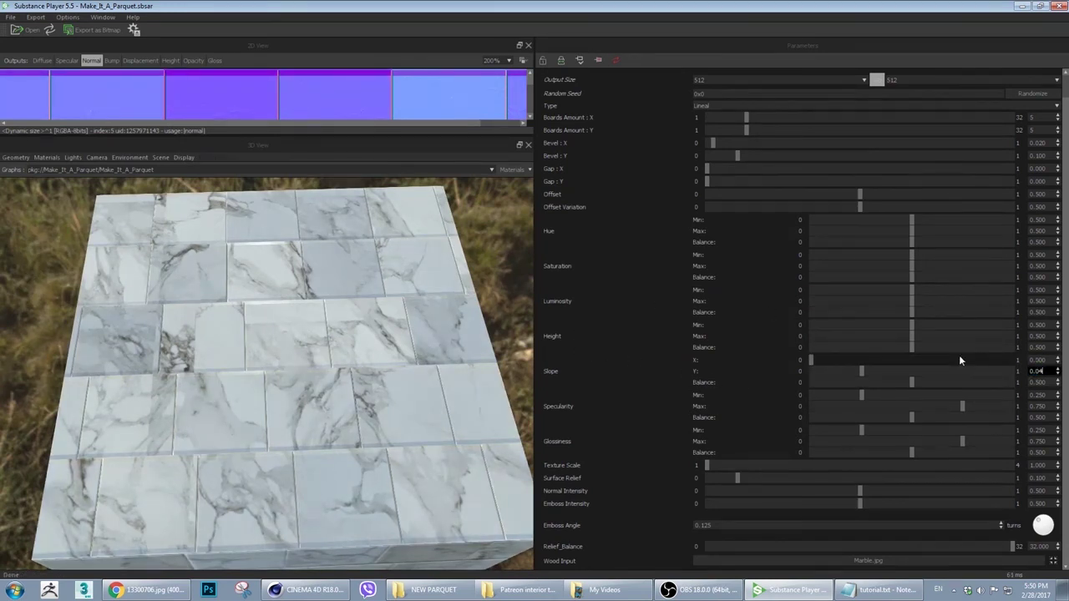
pyautogui.write('5')
pyautogui.press('Return')
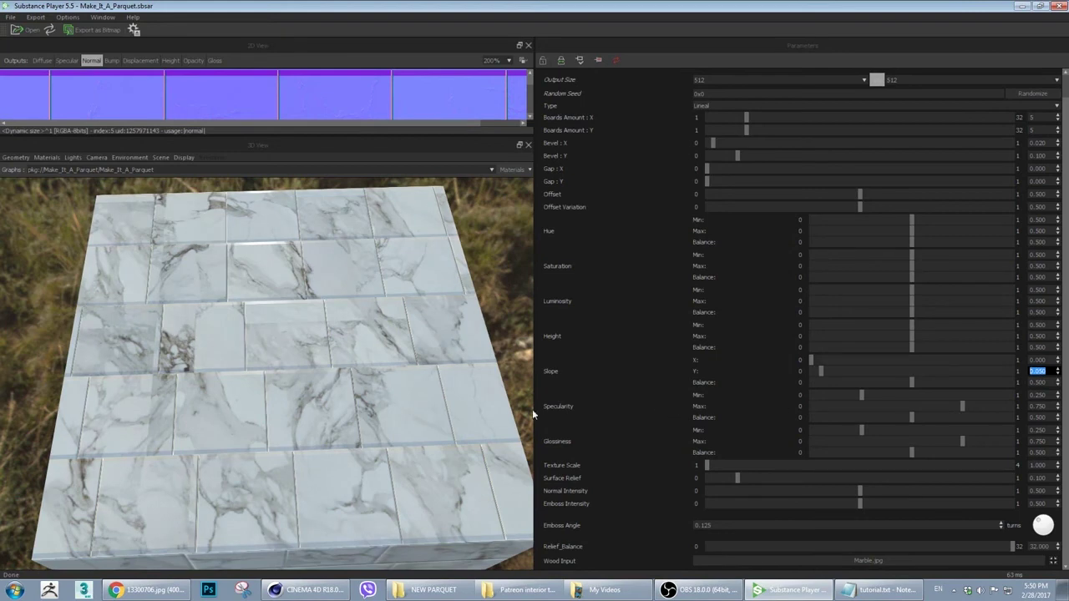
# Increase the marble's Texture Scale to about 2.32
pyautogui.scroll(2, 259, 399)
pyautogui.moveTo(258, 396); pyautogui.dragTo(311, 393)
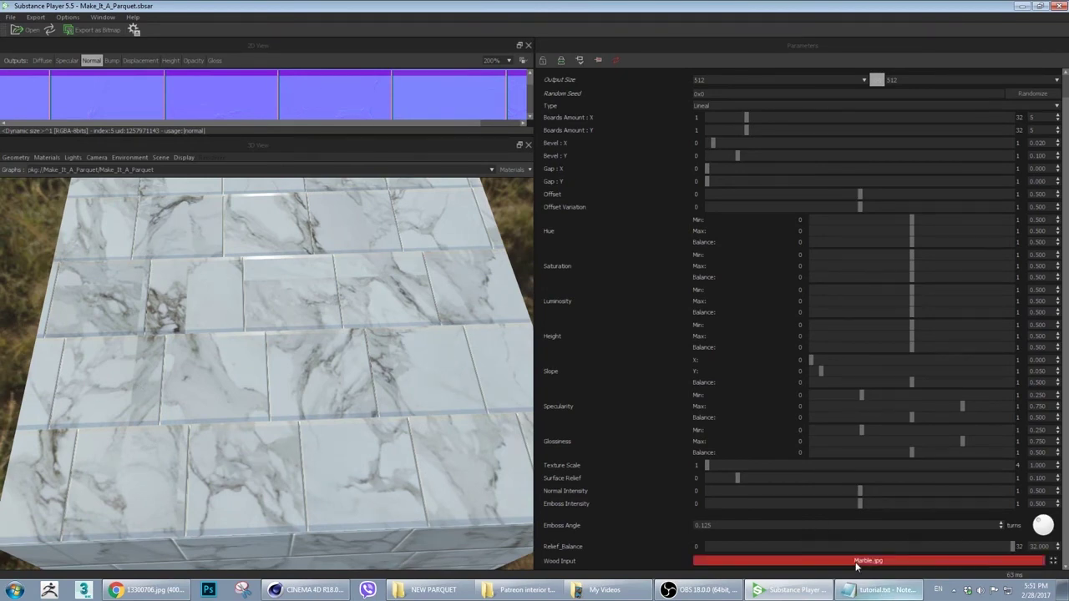
pyautogui.moveTo(713, 468); pyautogui.dragTo(841, 465)
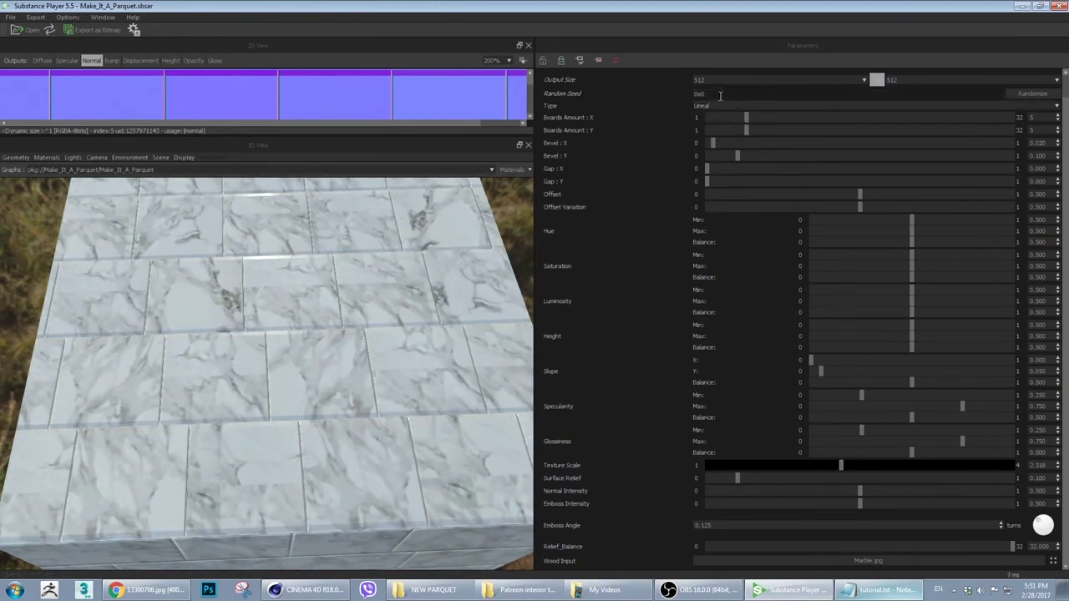
# Randomize the substance's random seed several times to vary the marble veining across the tiles
pyautogui.click(1032, 94)
pyautogui.click(1028, 94)
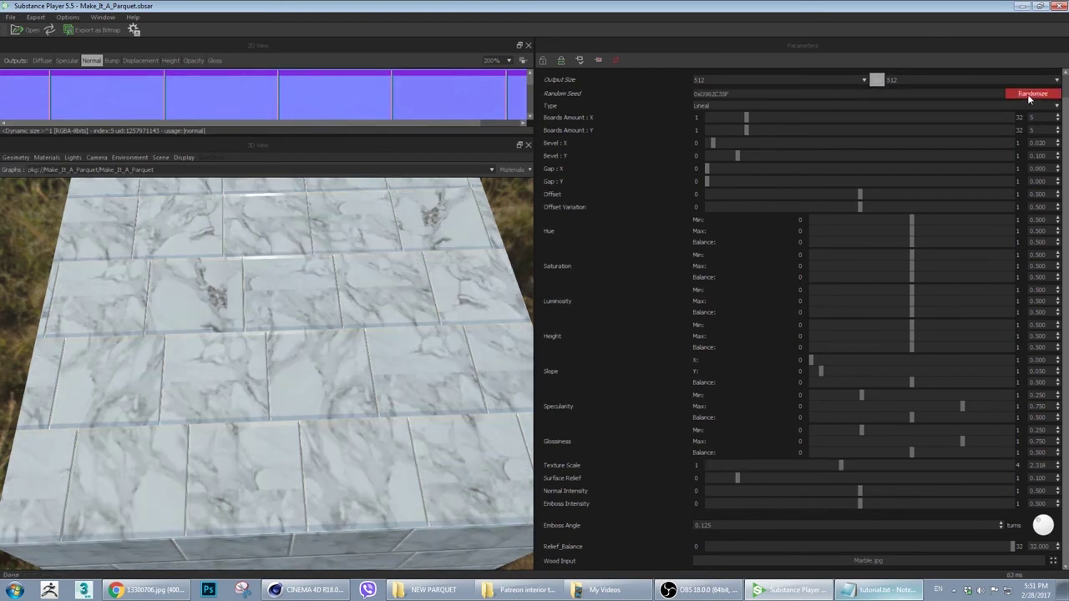
pyautogui.click(1027, 93)
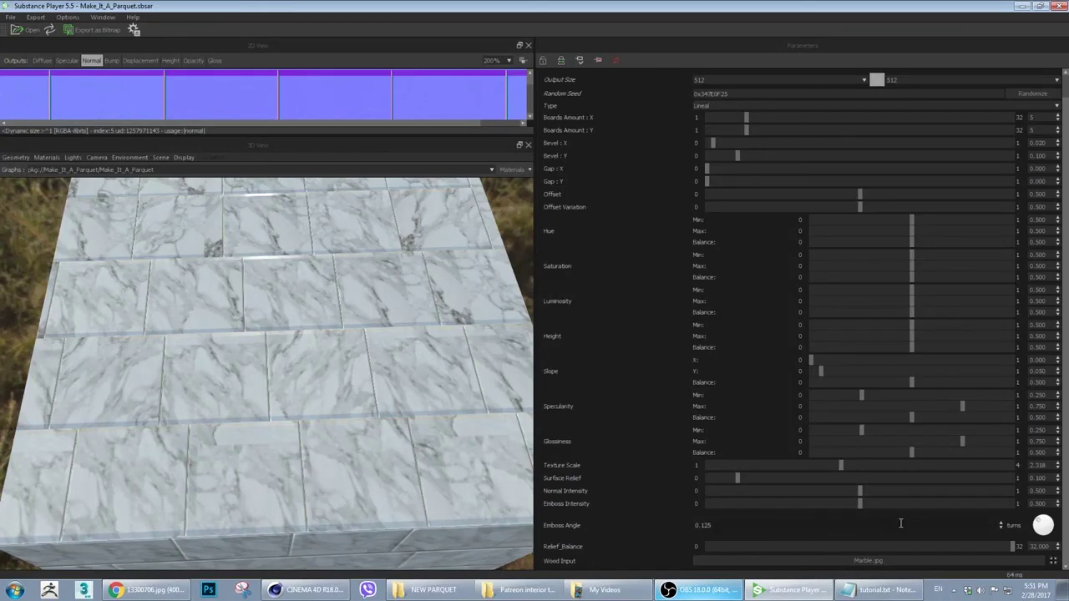
pyautogui.moveTo(336, 405); pyautogui.dragTo(434, 464)
pyautogui.scroll(-4, 310, 404)
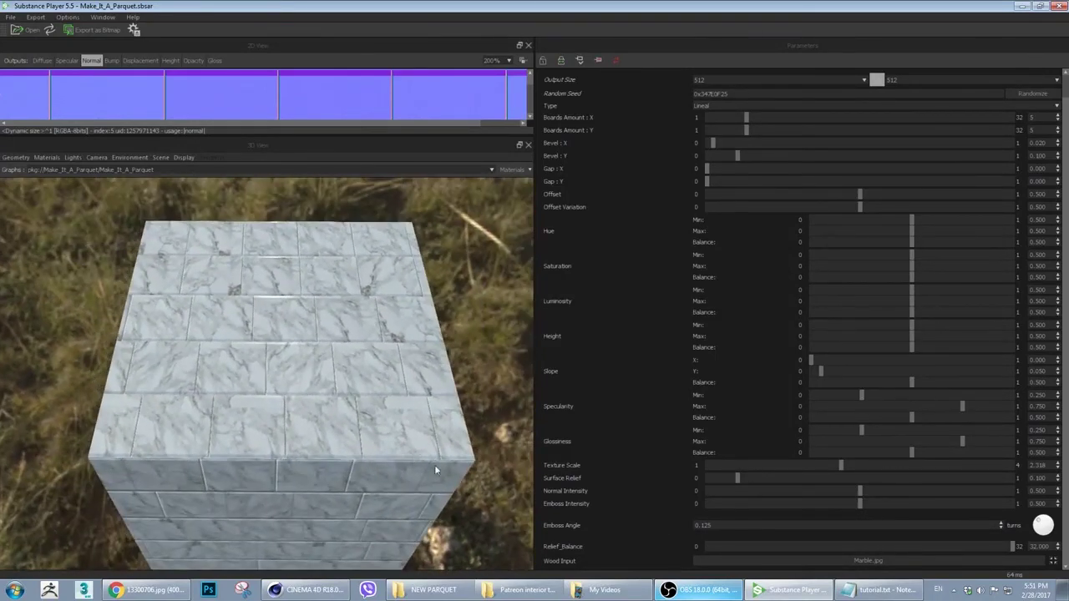
pyautogui.moveTo(371, 411); pyautogui.dragTo(352, 379)
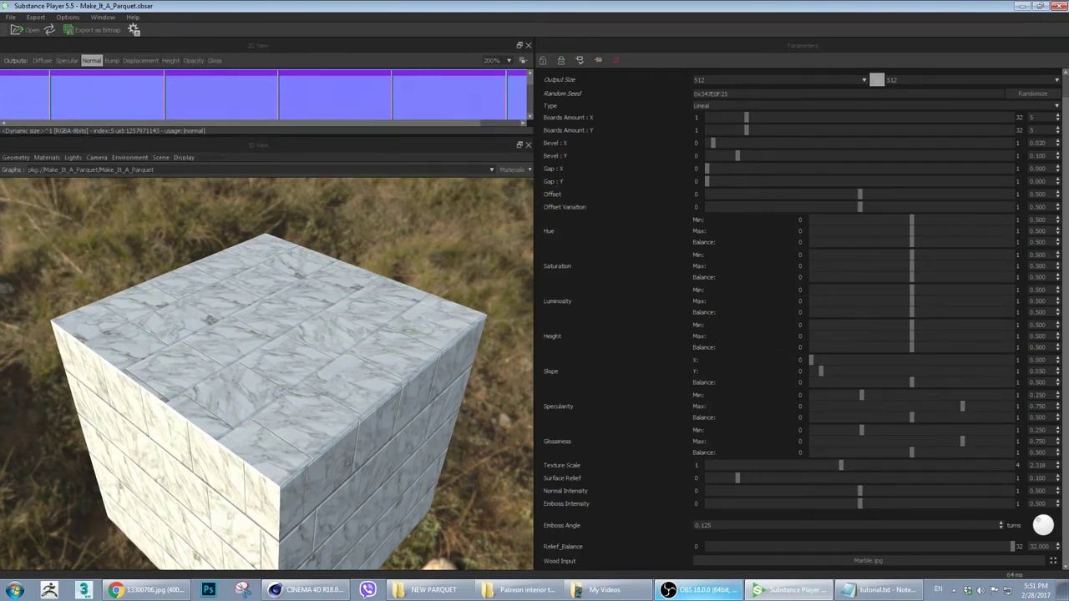
pyautogui.moveTo(283, 390); pyautogui.dragTo(304, 402)
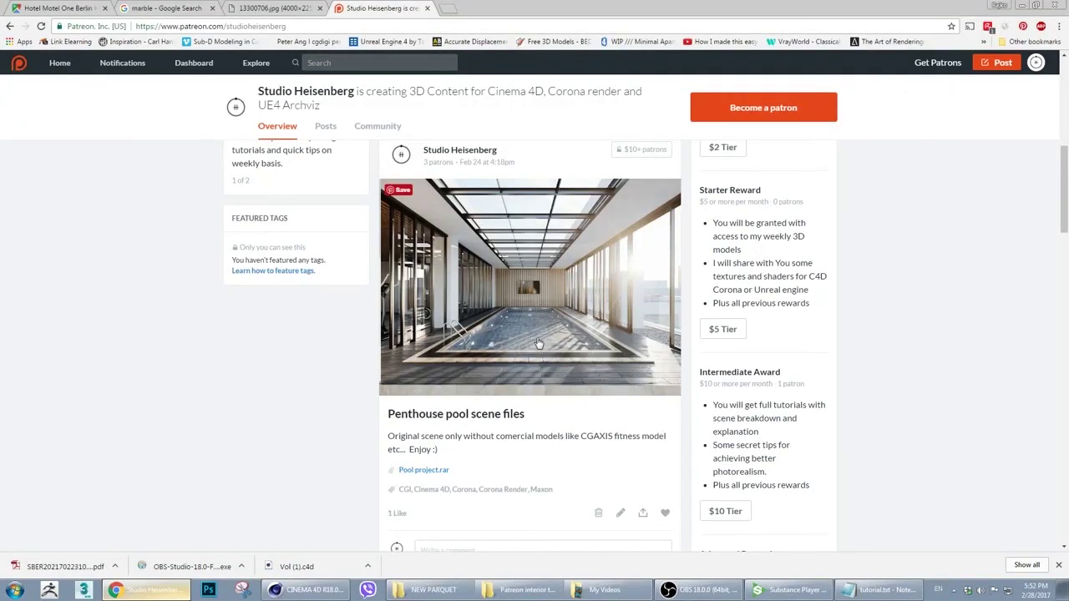
# Look through the penthouse pool and interior tutorial scene posts on the studio's Patreon page in Chrome
pyautogui.scroll(1, 539, 345)
pyautogui.scroll(-1, 494, 312)
pyautogui.scroll(1, 415, 423)
pyautogui.scroll(-6, 451, 405)
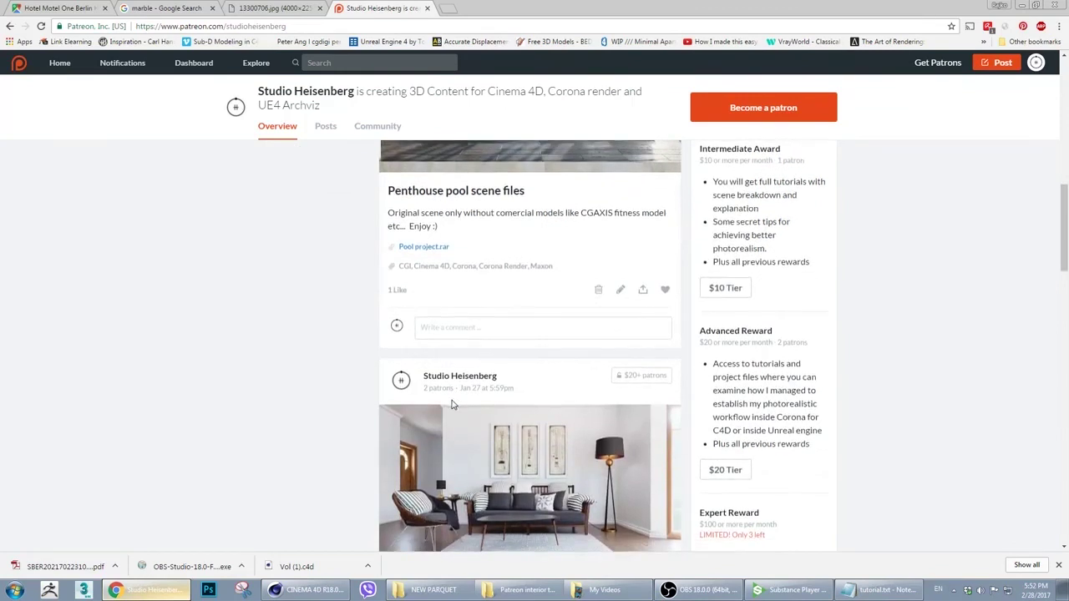
pyautogui.scroll(-3, 453, 406)
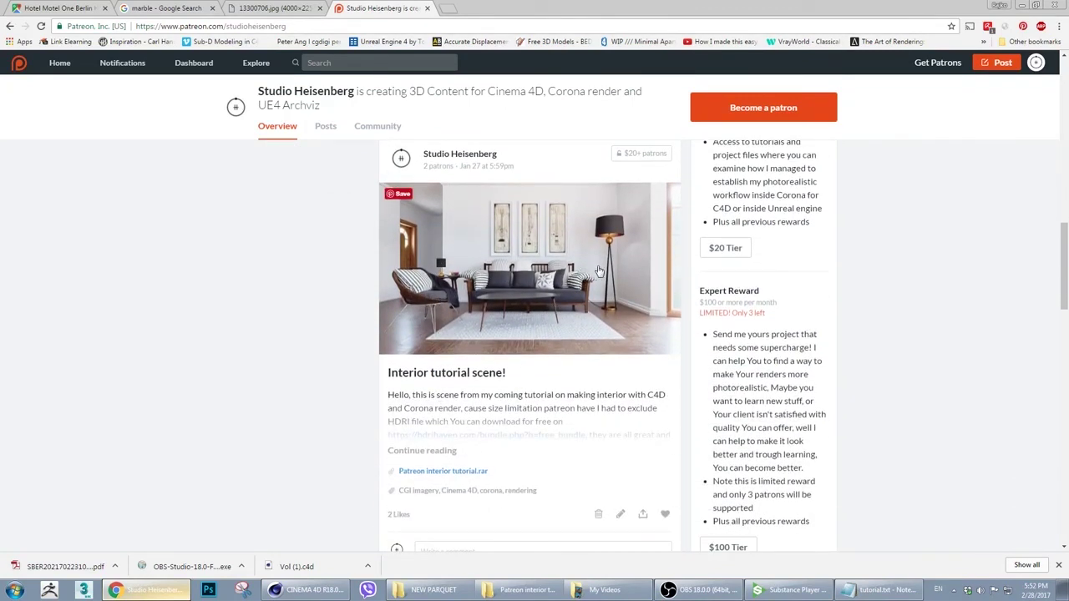
pyautogui.scroll(1, 325, 280)
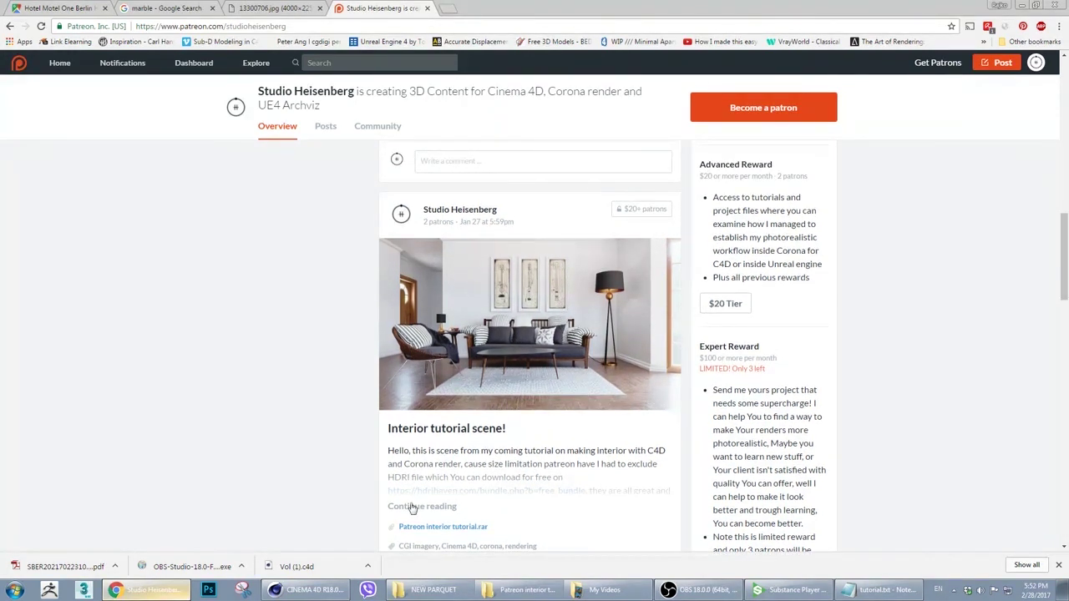
# Switch briefly to Cinema 4D, return to Substance Player and examine the marble tiles on the preview cube from several angles
pyautogui.click(309, 590)
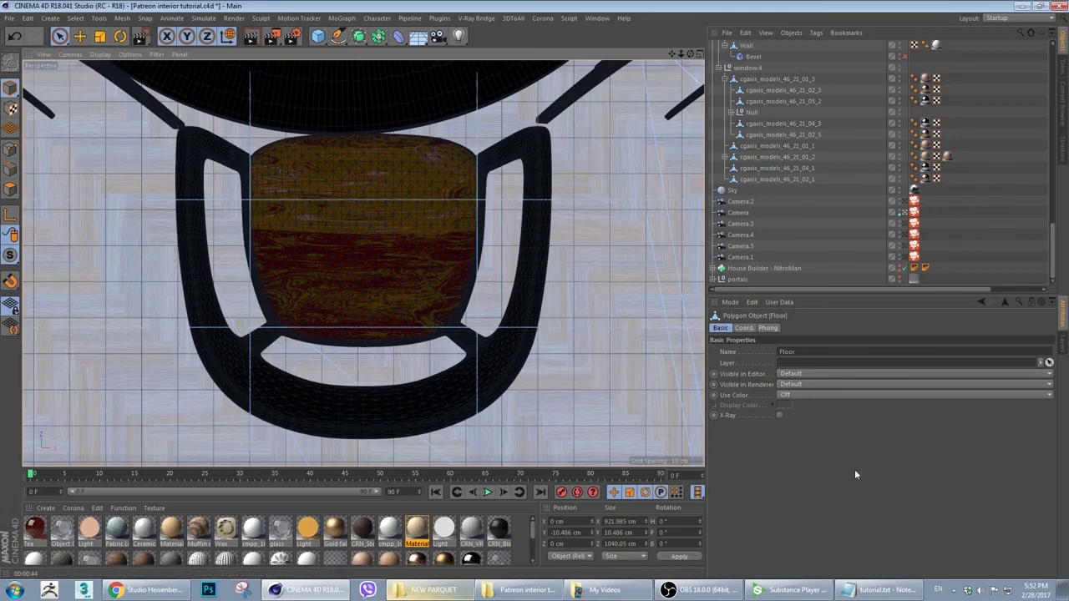
pyautogui.click(794, 590)
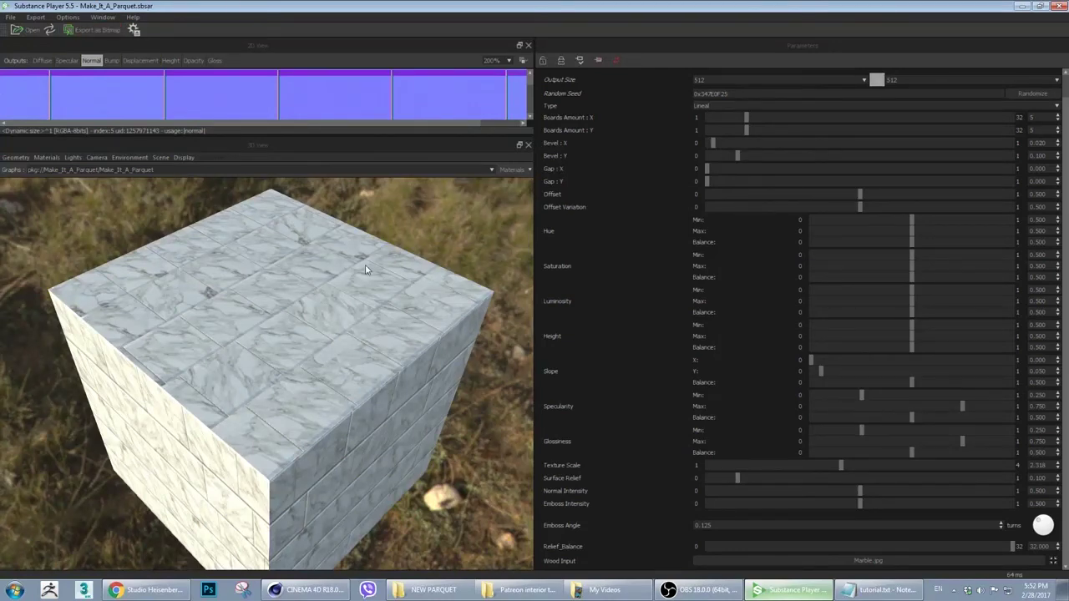
pyautogui.moveTo(377, 262)
pyautogui.mouseDown()
pyautogui.moveTo(375, 289)
pyautogui.moveTo(342, 311)
pyautogui.moveTo(253, 300)
pyautogui.moveTo(393, 253)
pyautogui.mouseUp()
pyautogui.moveTo(1066, 209)
pyautogui.mouseDown()
pyautogui.moveTo(1066, 187)
pyautogui.moveTo(1066, 209)
pyautogui.mouseUp()
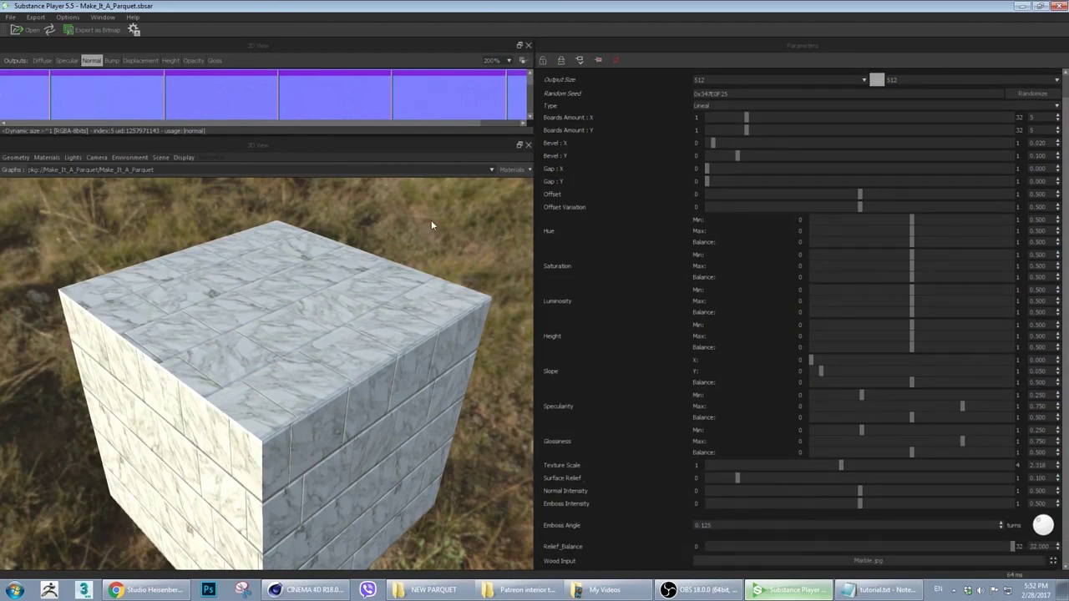
pyautogui.moveTo(431, 223); pyautogui.dragTo(351, 305)
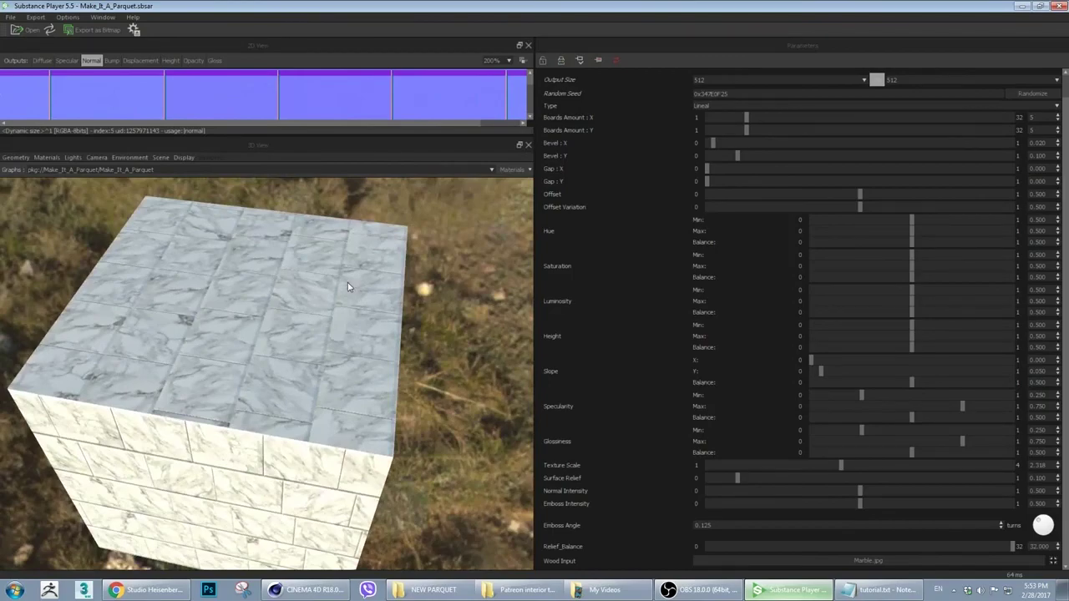